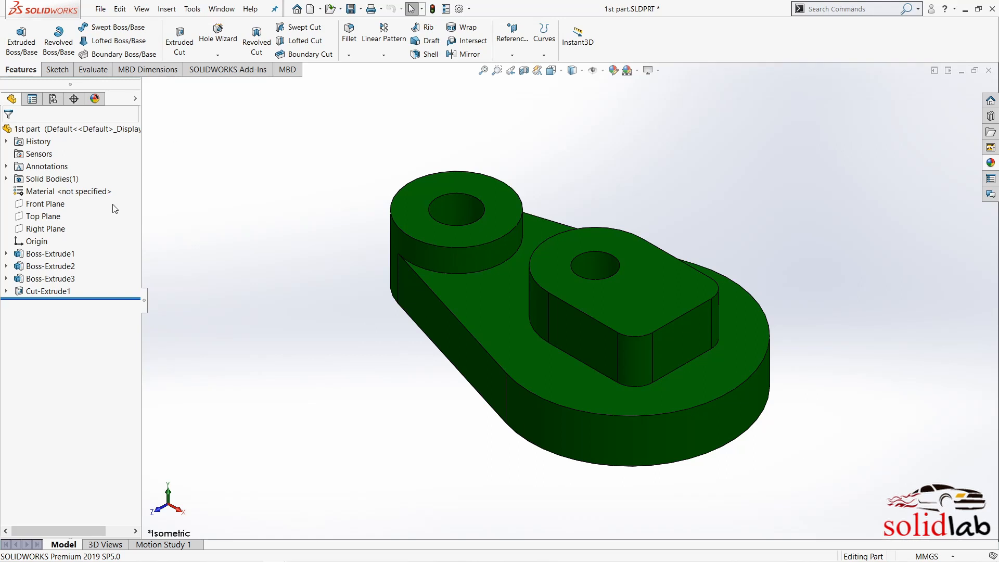
- Expand Boss-Extrude1 and check its base sketch against the Top Plane it was drawn on
left_click(6, 253)
left_click(51, 266)
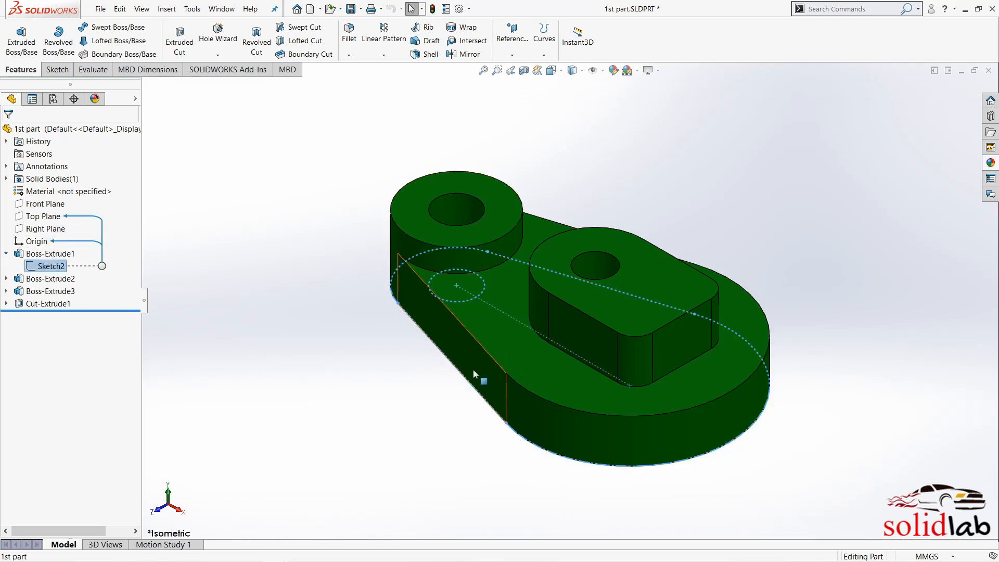
left_click(49, 217)
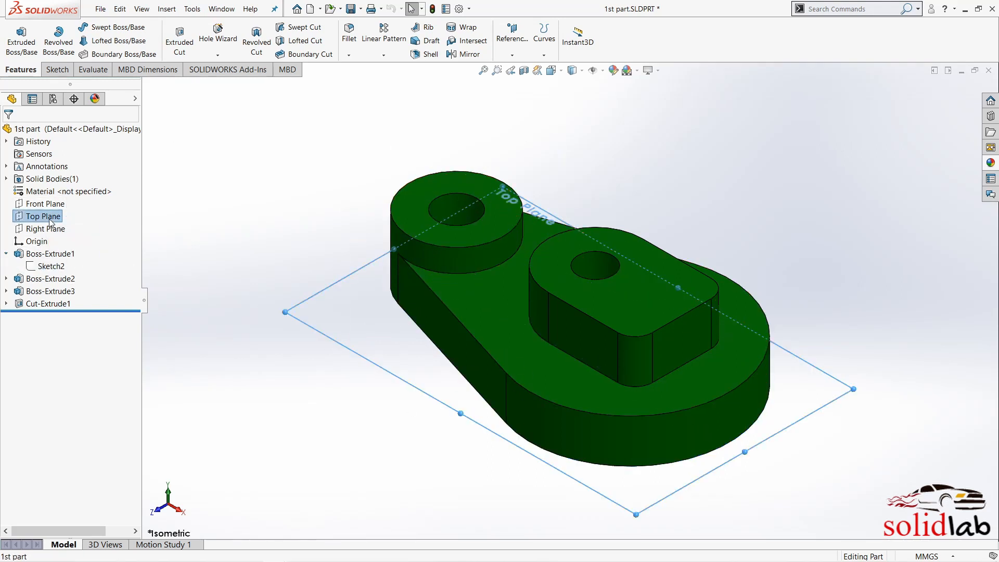
left_click(291, 242)
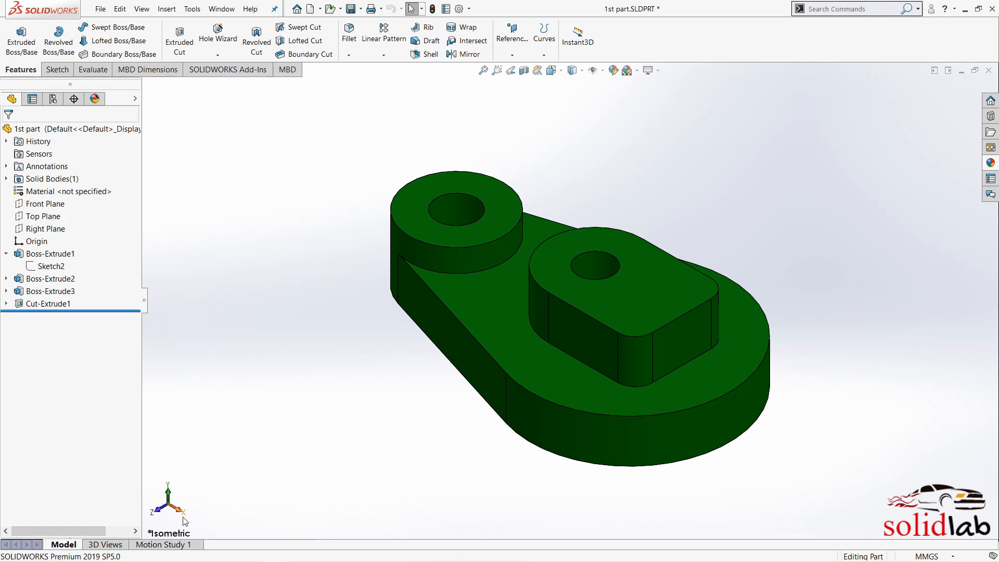
middle_click_drag(217, 473, 215, 484)
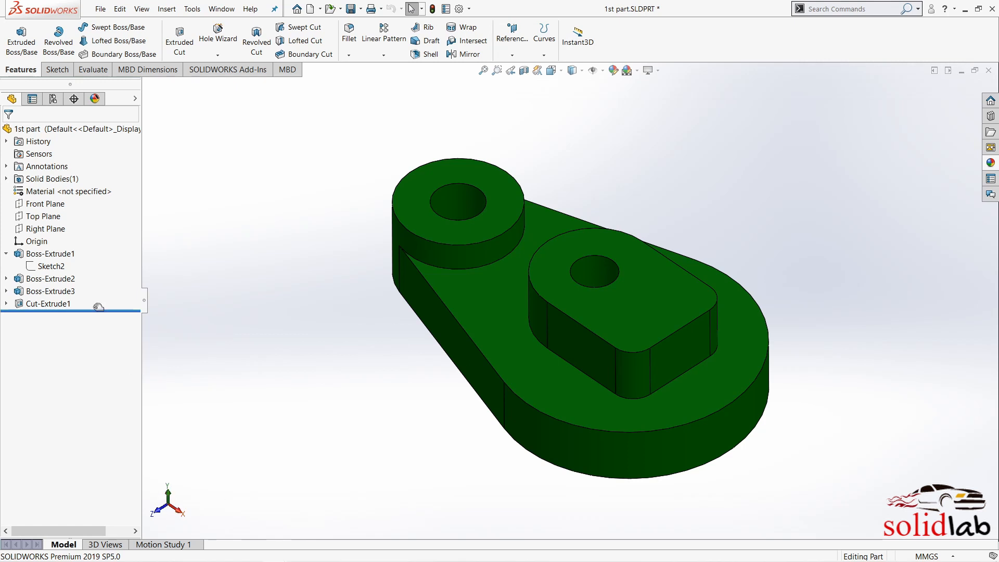
- Examine how the Front, Top and Right planes are oriented relative to the part
left_click(45, 204)
middle_click_drag(424, 287, 436, 259)
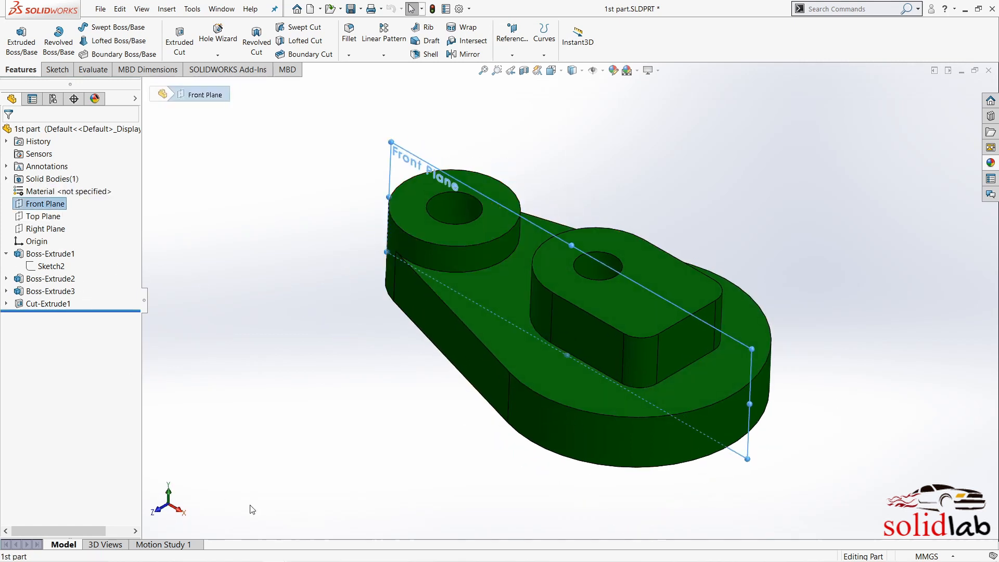
left_click(43, 216)
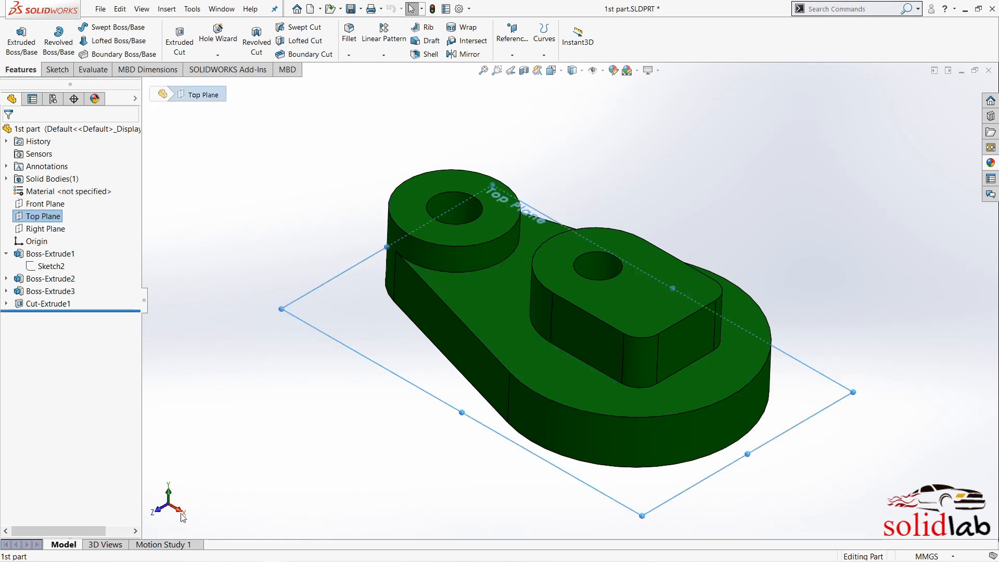
left_click(46, 229)
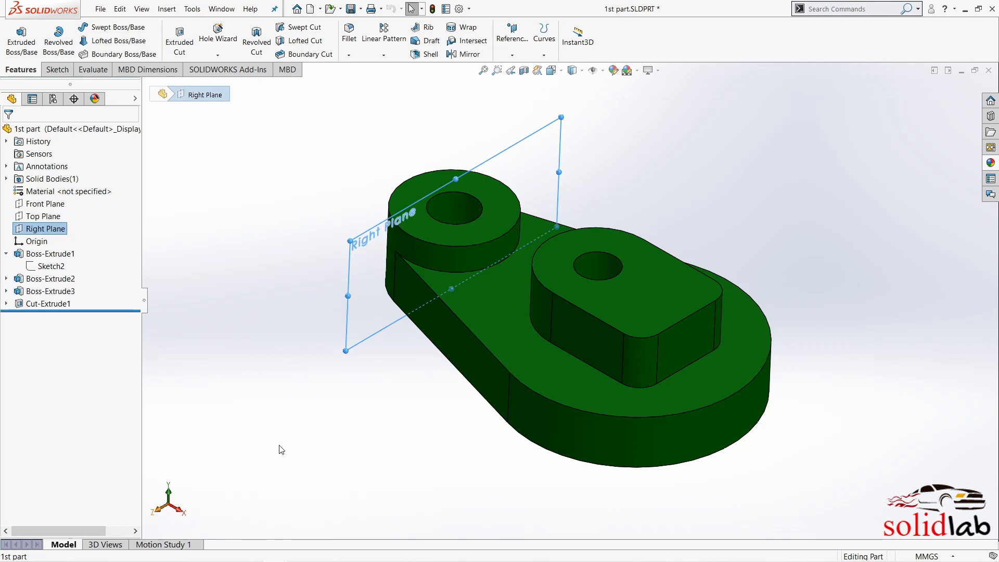
left_click(333, 432)
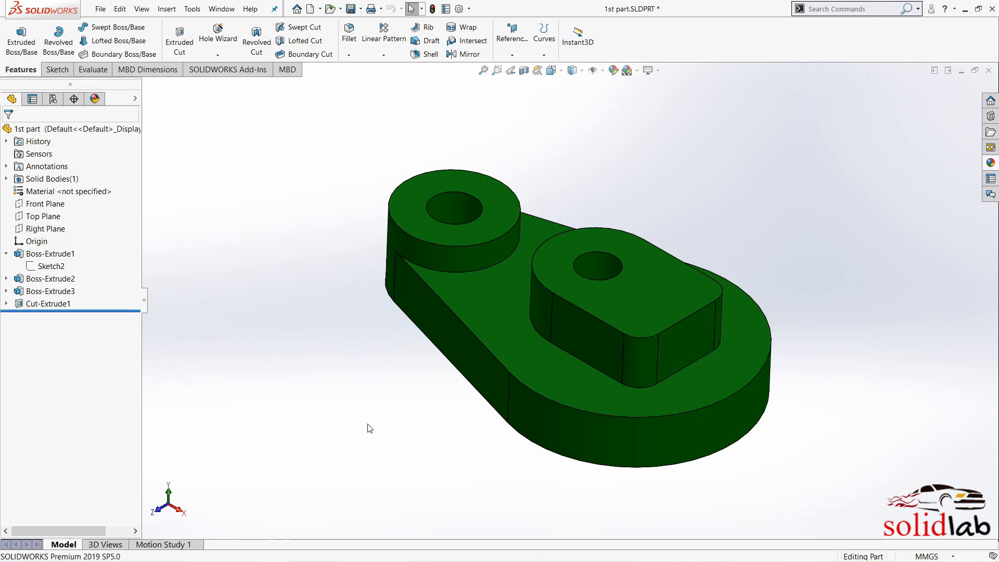
- Review the part in the Front, Back, Left, Right, Top, Bottom and Isometric standard views
left_click(556, 74)
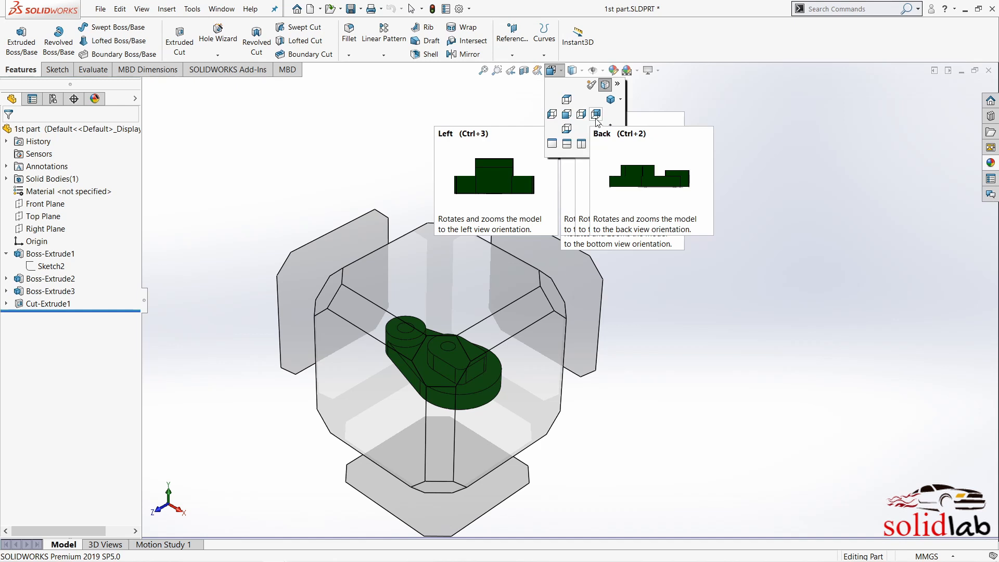
left_click(799, 133)
key("ctrl+1")
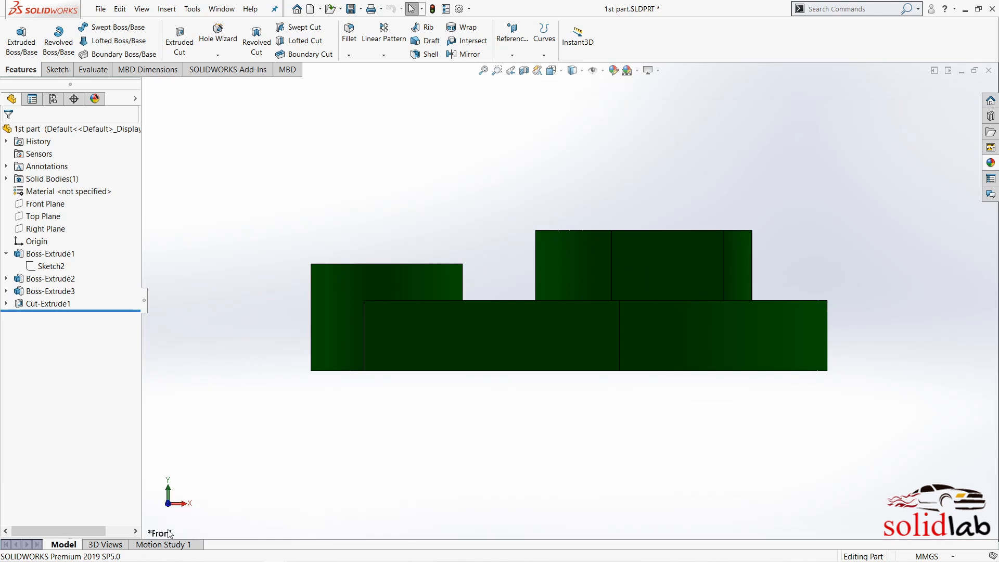
key("ctrl+2")
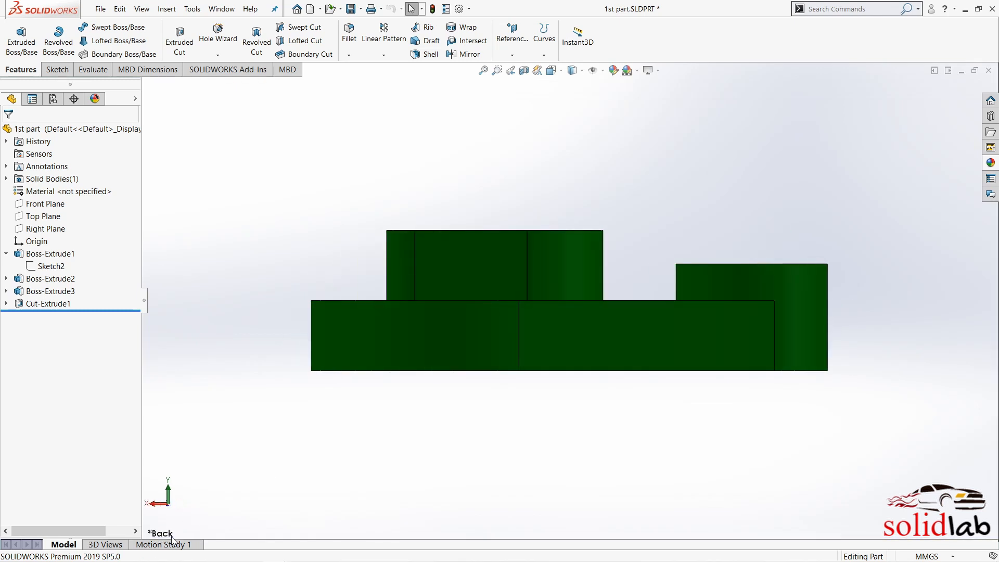
key("ctrl+3")
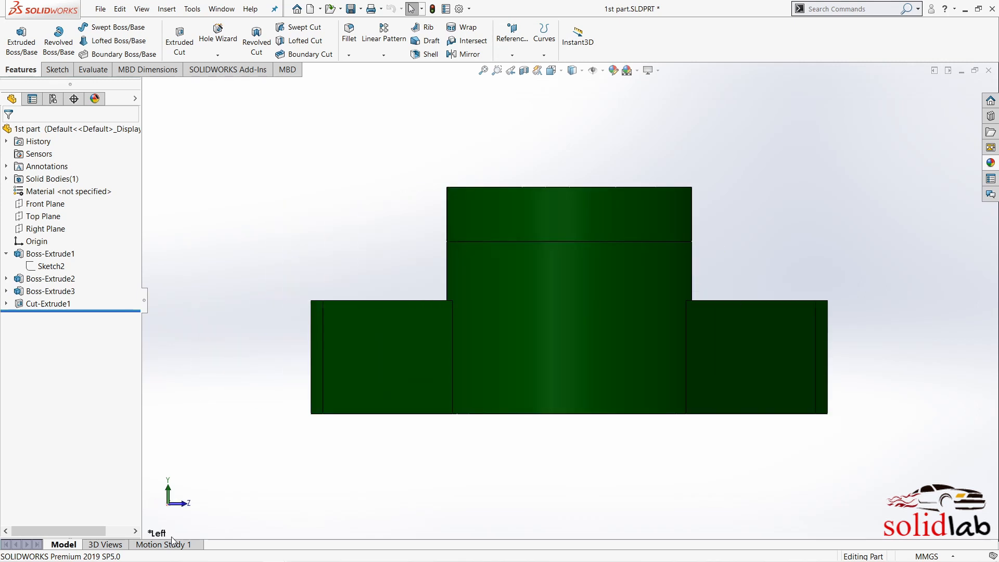
key("ctrl+4")
key("ctrl+5")
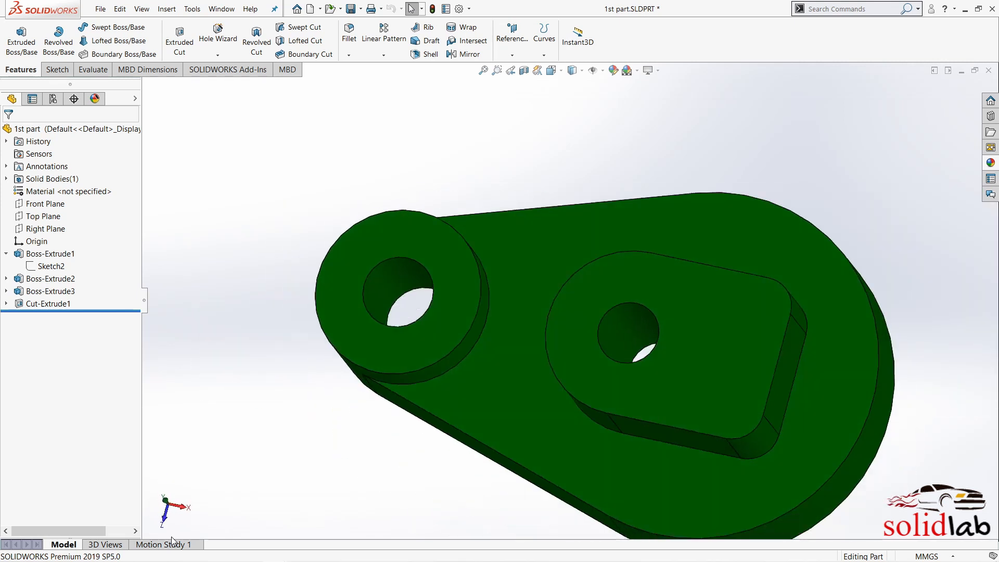
key("ctrl+6")
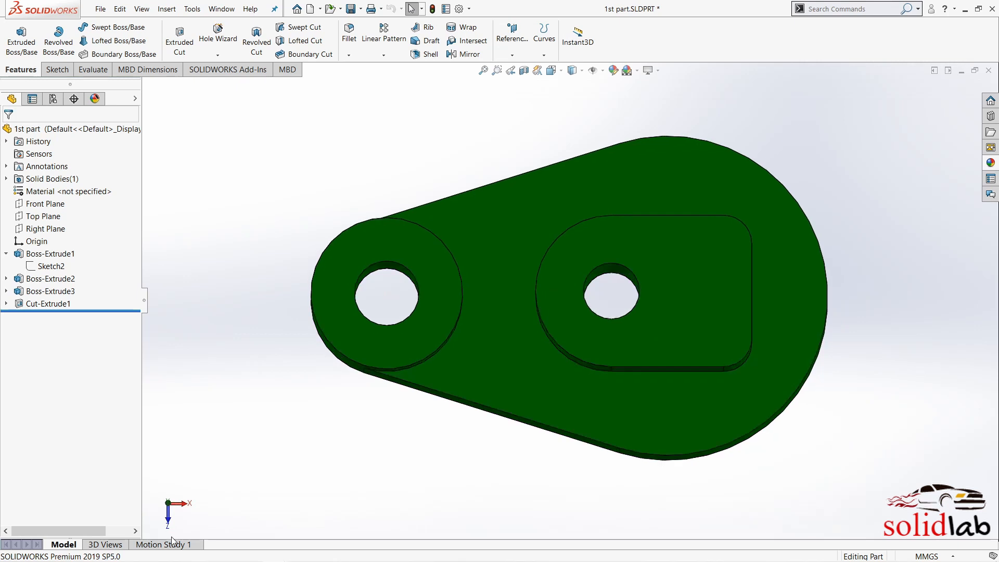
key("ctrl+7")
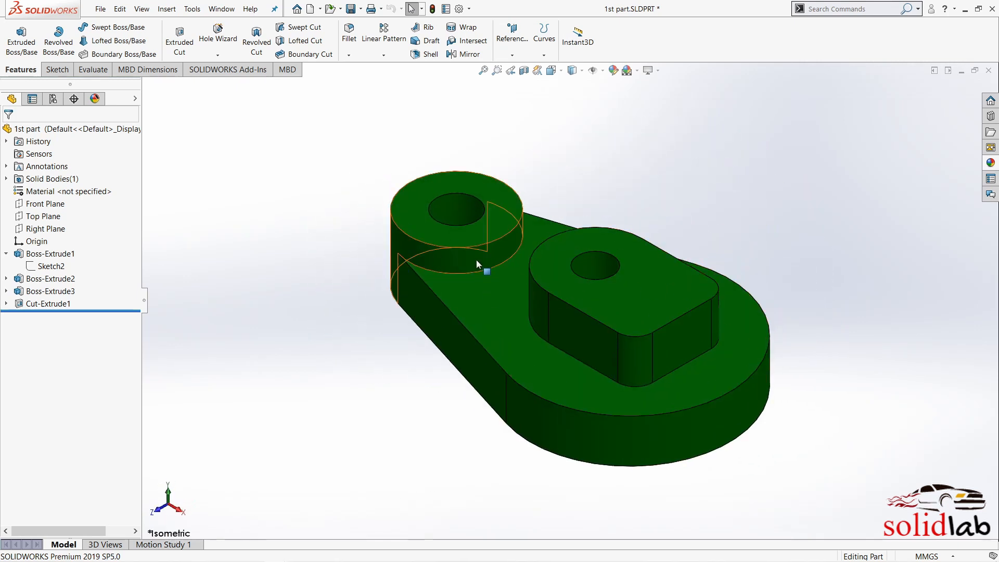
- View the top face of the small round boss straight on, and compare with the Top and Isometric views
left_click(477, 238)
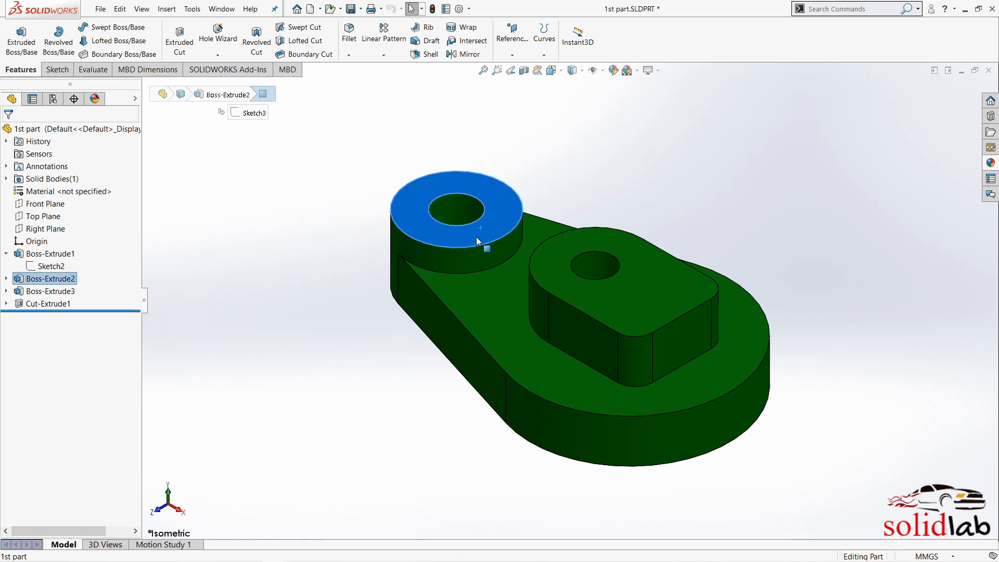
key("ctrl+8")
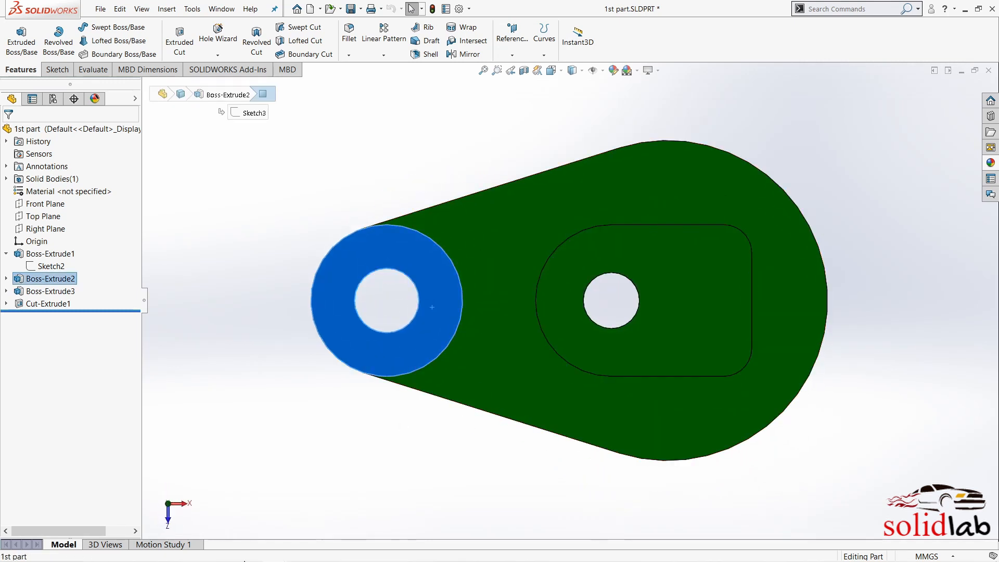
left_click(390, 468)
middle_click_drag(445, 426, 435, 338)
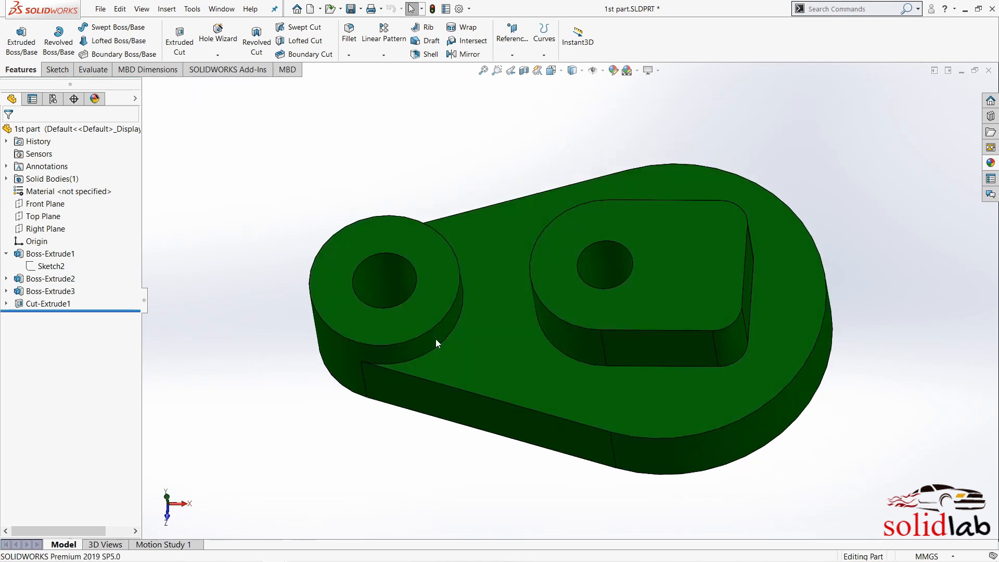
key("ctrl+5")
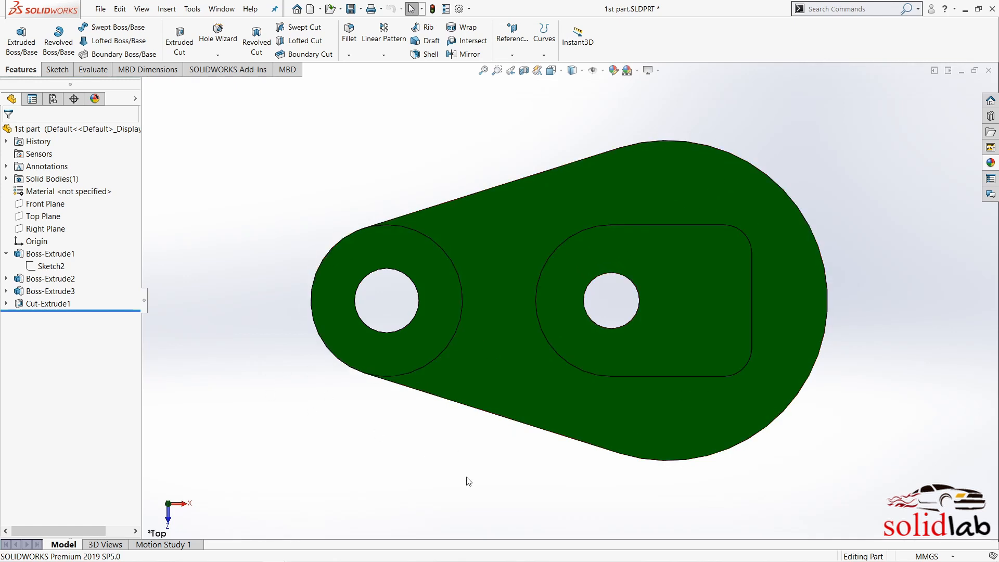
key("ctrl+7")
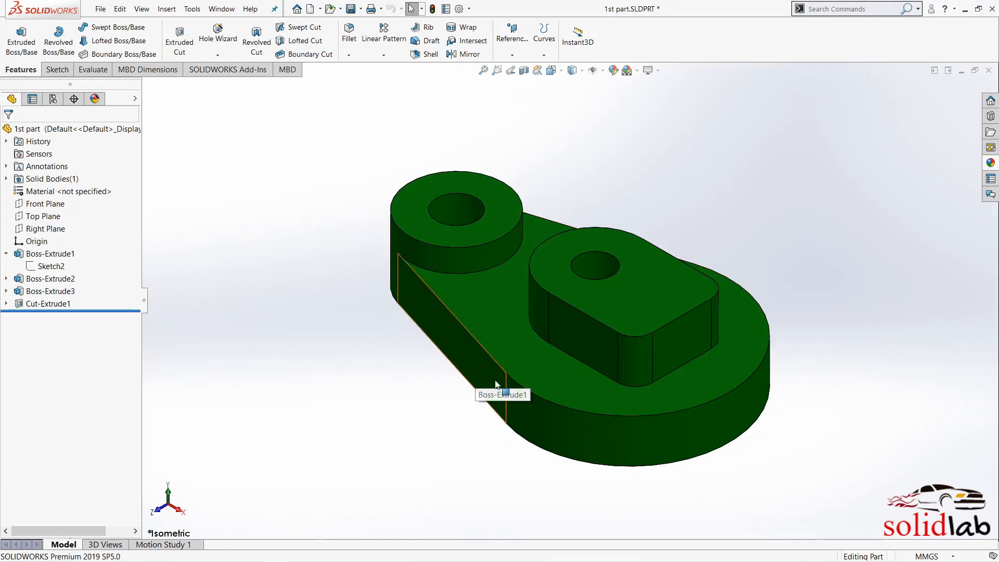
- Compare the plane of Boss-Extrude1's sketch in this part with the one in the open "1st part wrong plane" document
left_click(51, 266)
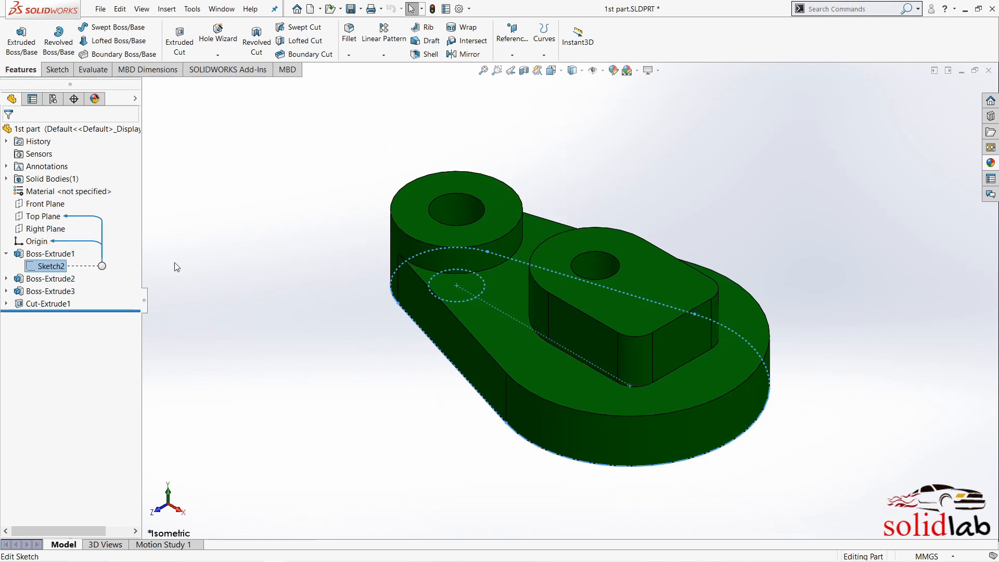
left_click(334, 311)
key("ctrl+Tab")
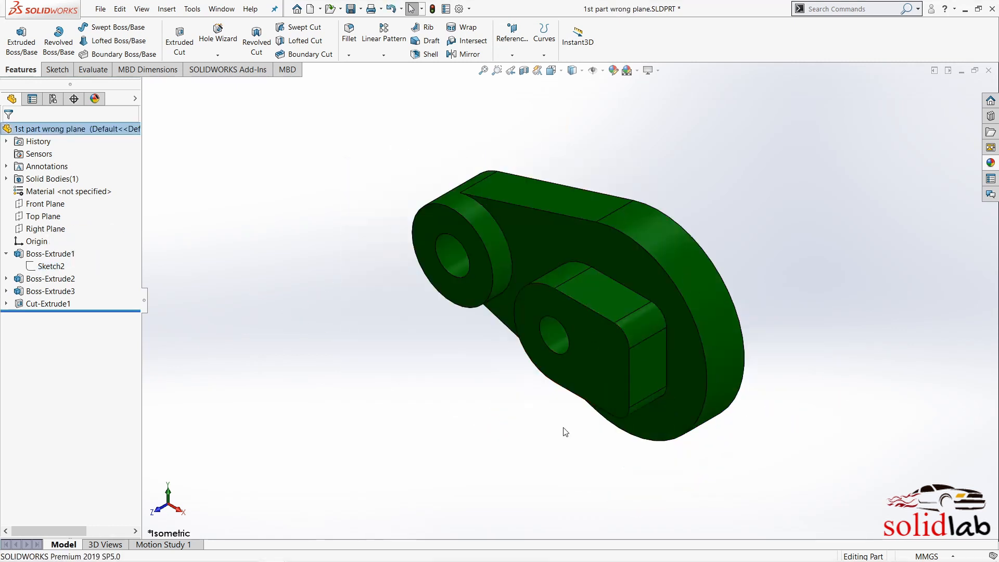
left_click(34, 270)
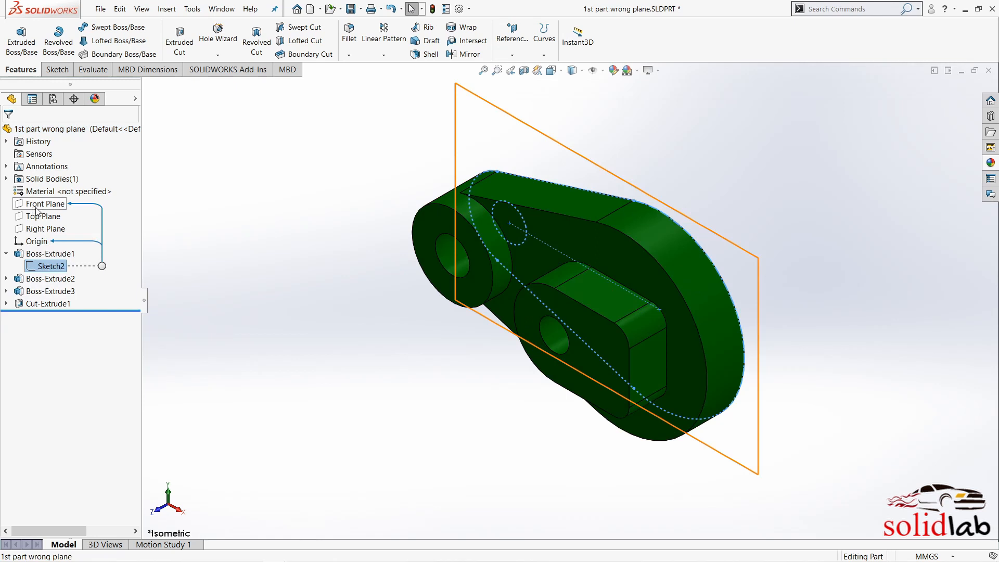
left_click(398, 386)
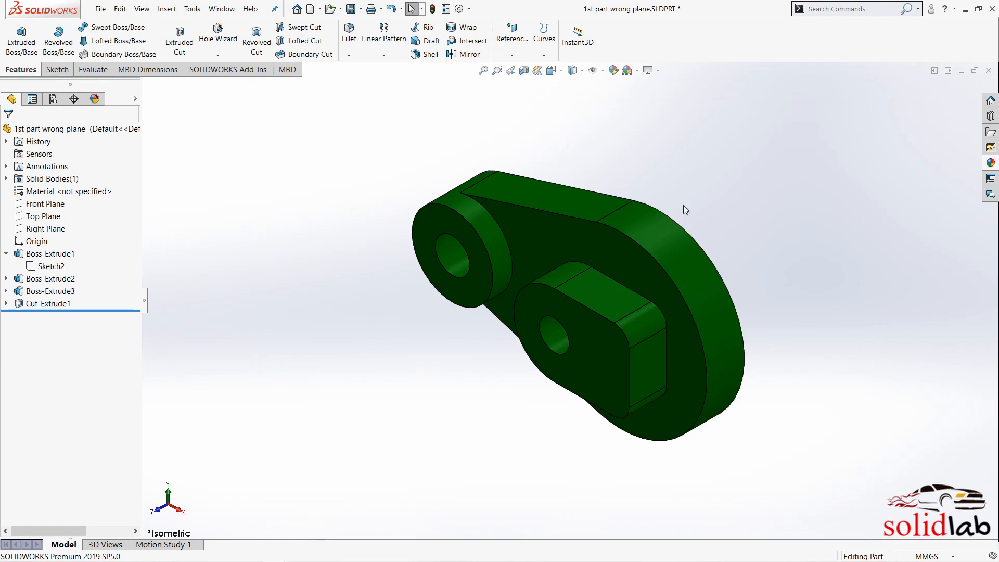
- Examine the wrongly oriented part in the Front, Back, Top and Isometric standard views
key("ctrl+1")
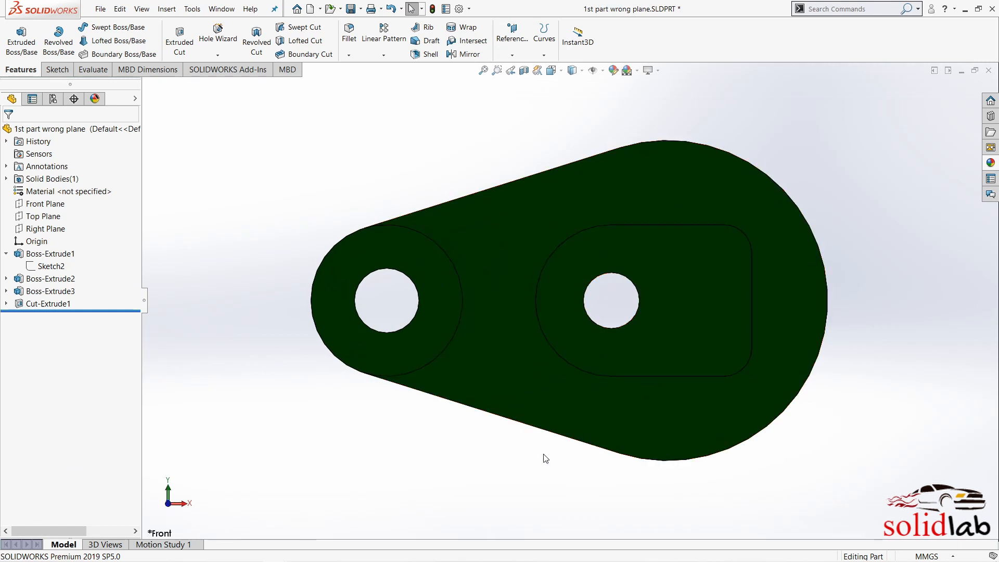
key("ctrl+4")
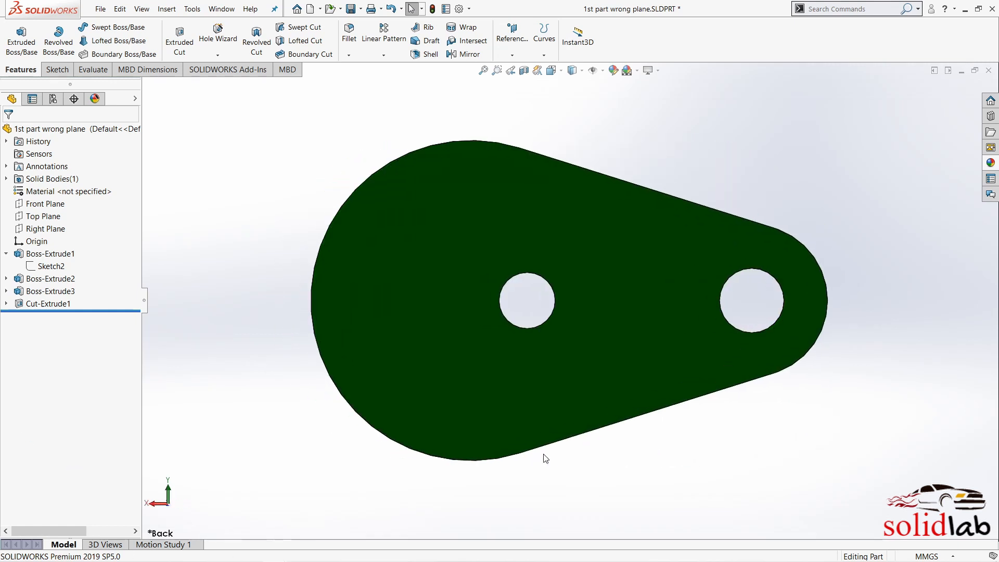
key("ctrl+5")
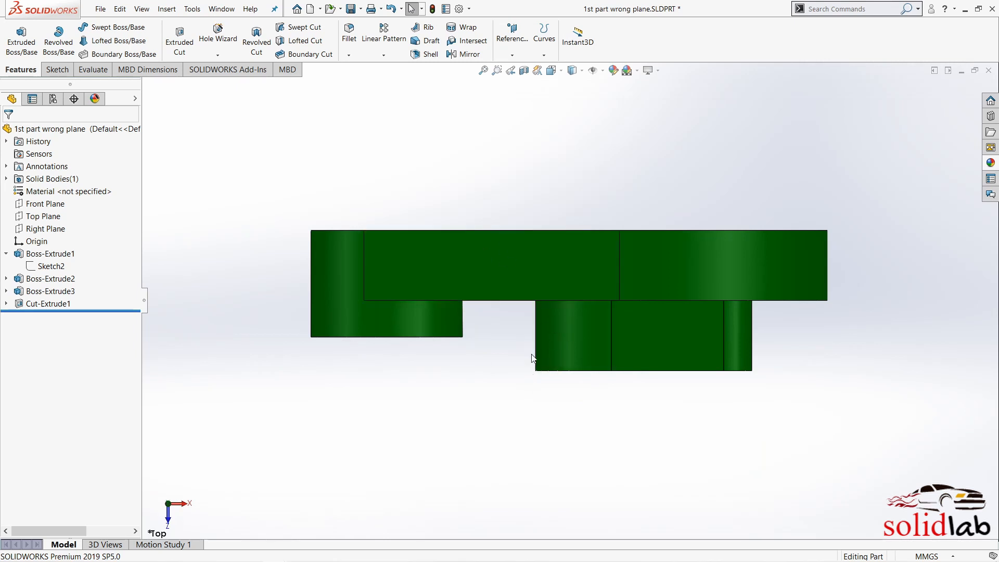
middle_click_drag(532, 357, 507, 298)
key("ctrl+7")
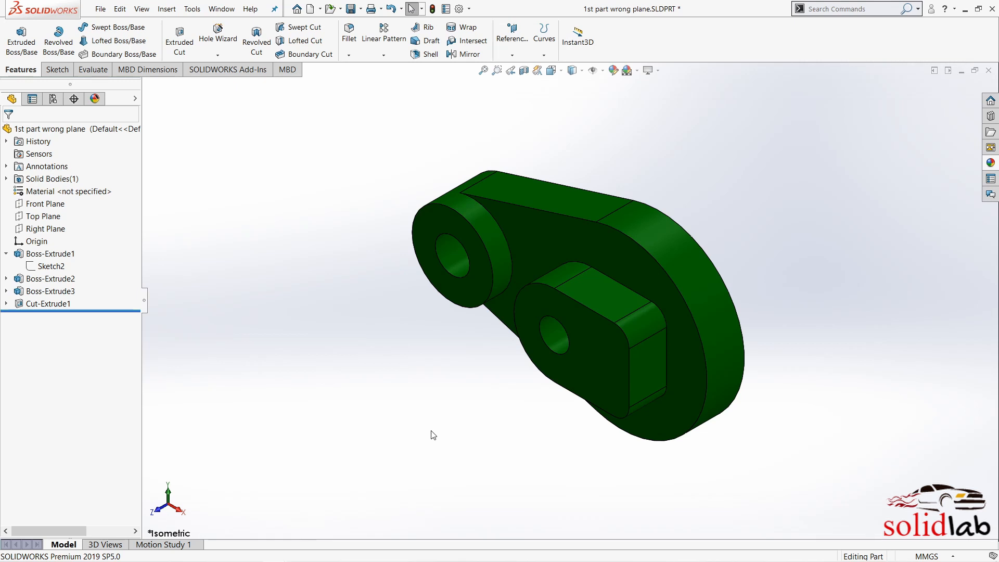
key("ctrl+1")
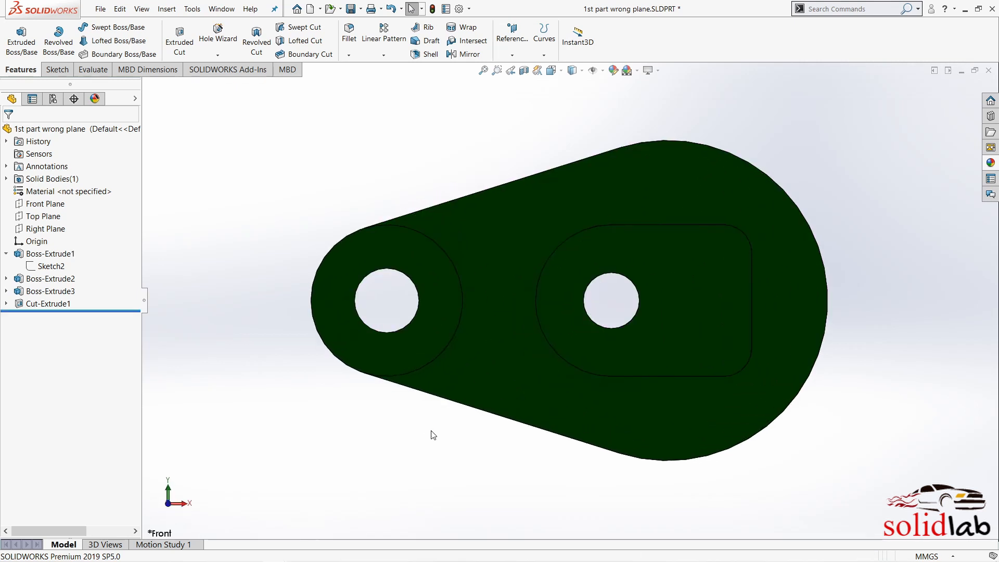
key("ctrl+5")
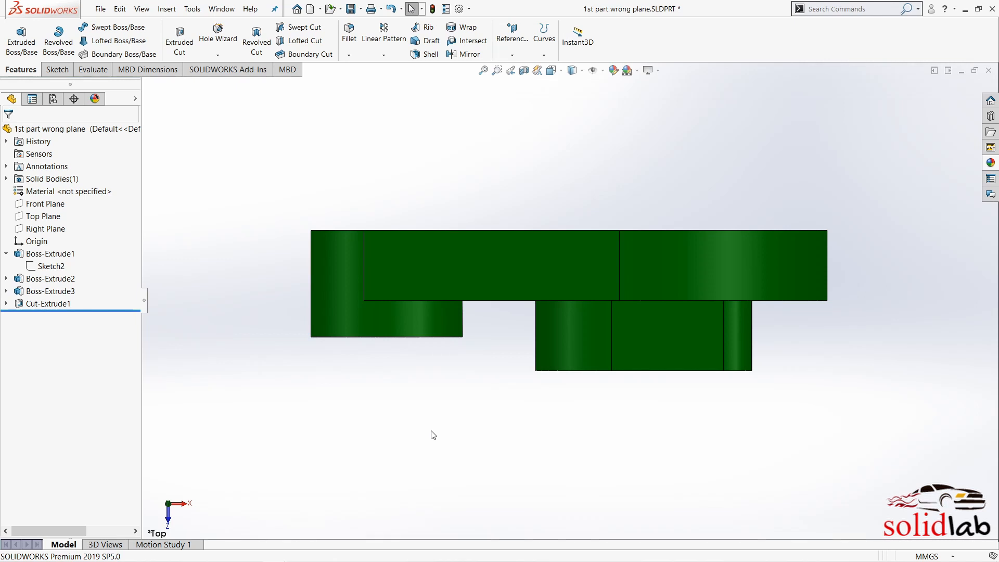
key("ctrl+7")
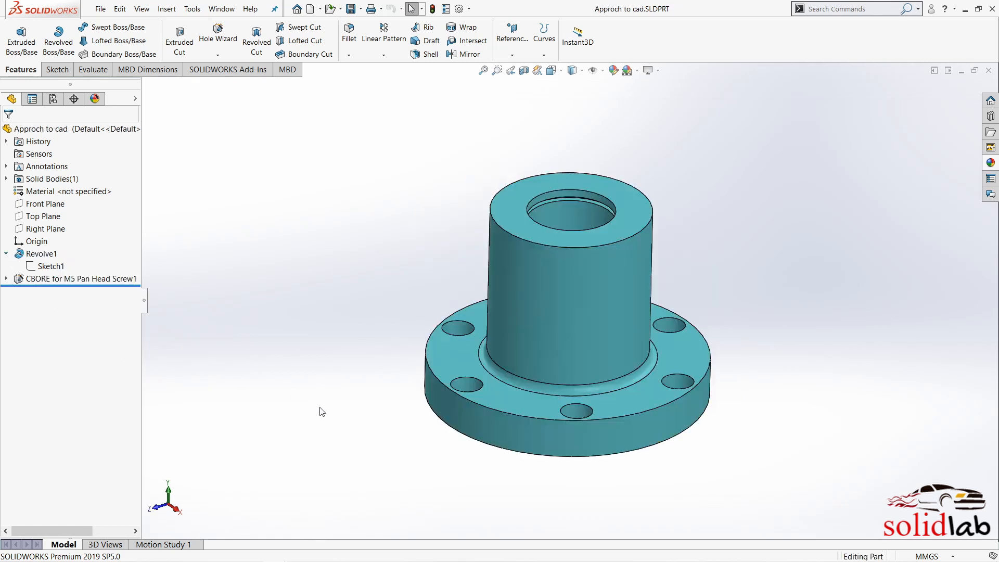
- In the flanged hub part, check the plane of Revolve1's sketch and examine the Front and Right planes together
left_click(48, 267)
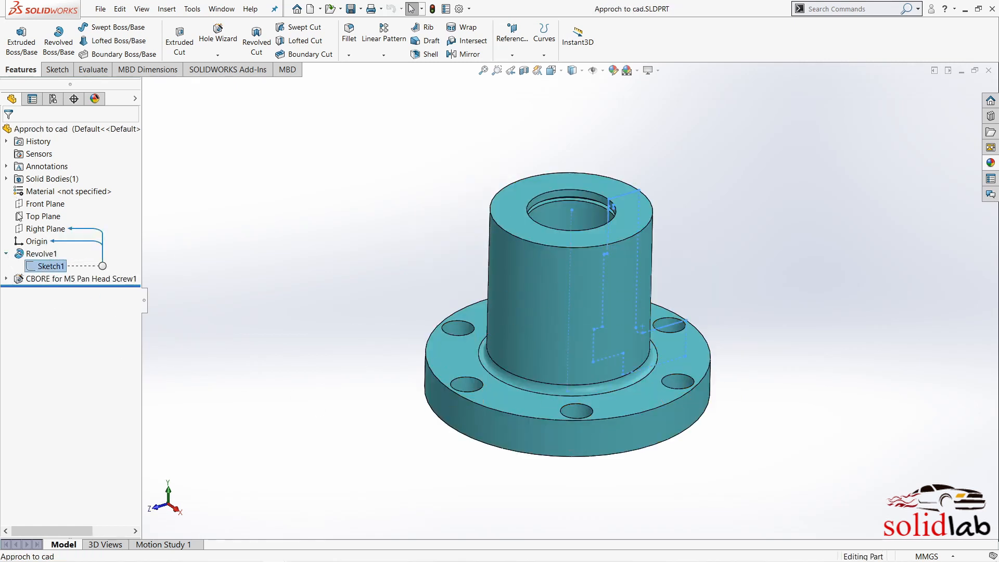
left_click(45, 229)
middle_click_drag(512, 332, 515, 367)
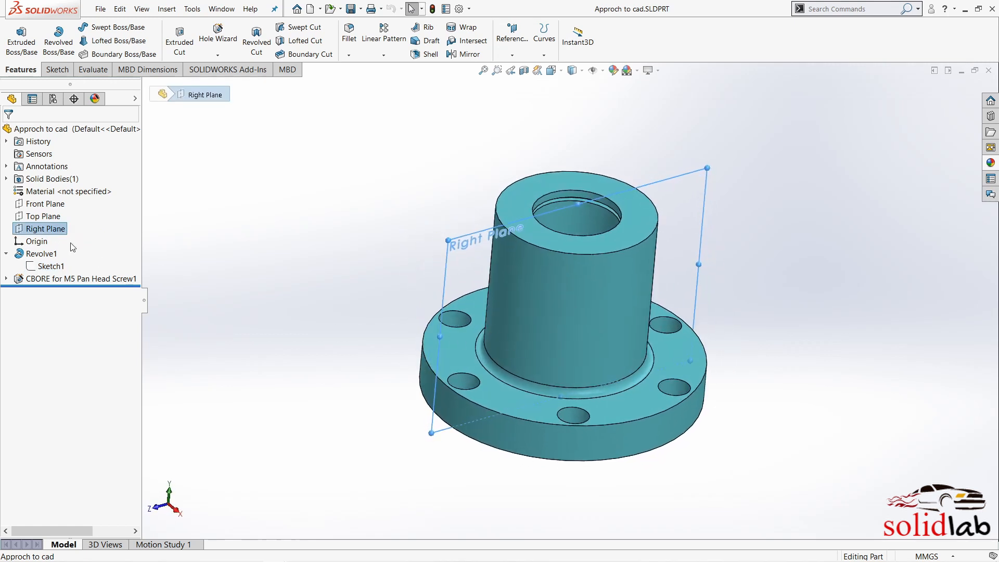
left_click(40, 204)
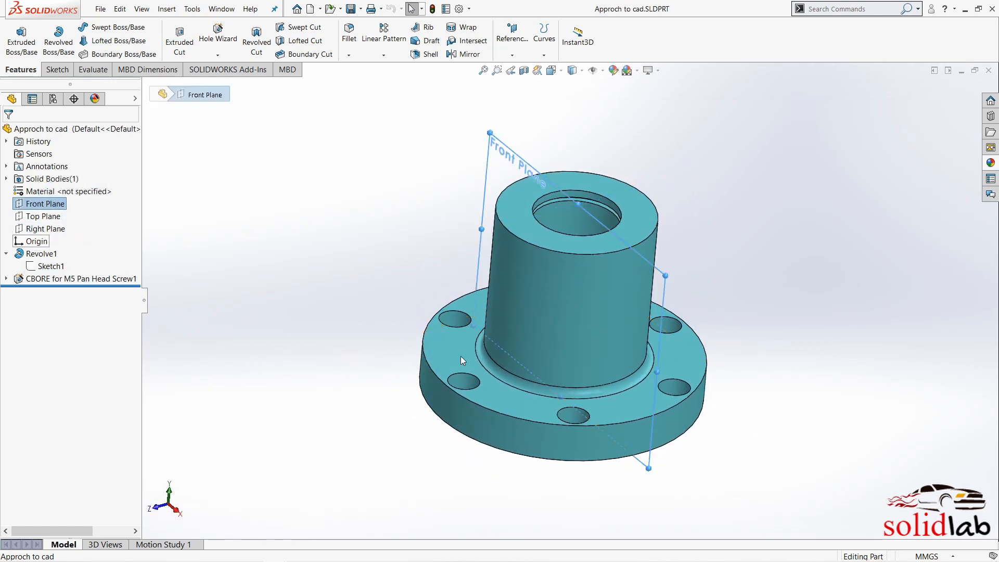
left_click(46, 229, "ctrl")
mouse_move(507, 281)
middle_mouse_down()
mouse_move(488, 277)
mouse_move(507, 282)
middle_mouse_up()
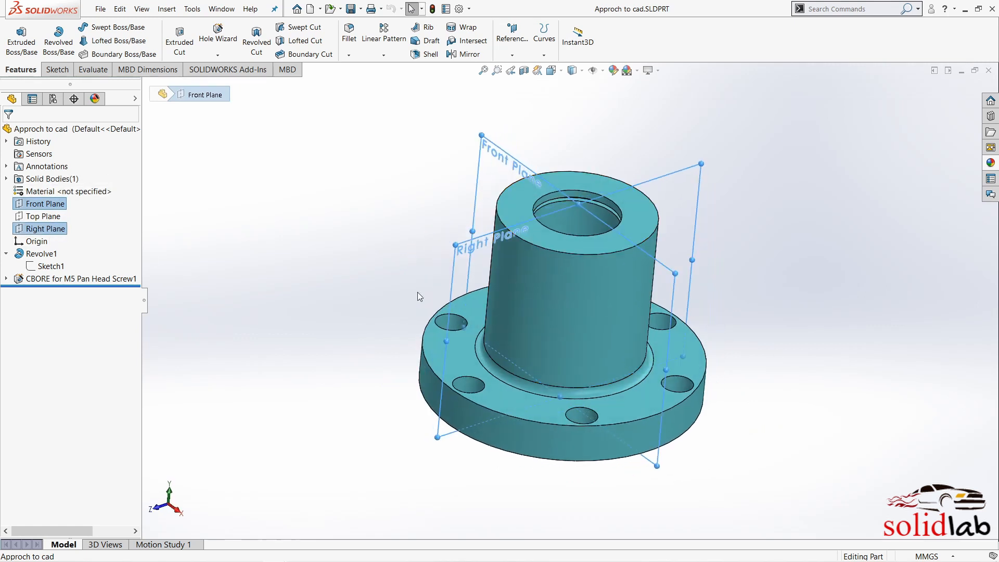
- Examine Revolve1's sketch together with the Front and Right planes from an orbited angle and in the Isometric view
left_click(46, 266, "ctrl")
middle_click_drag(579, 257, 570, 195)
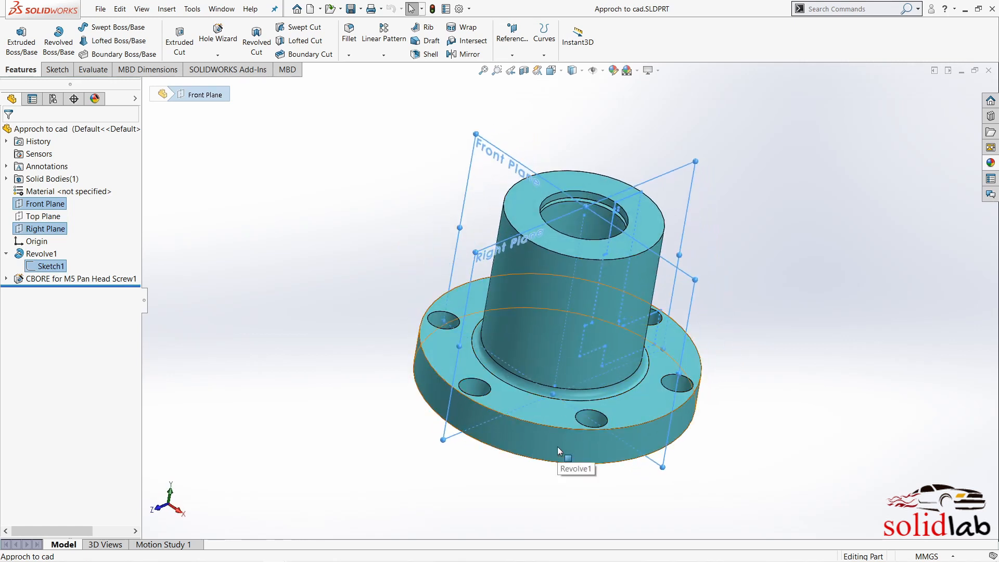
key("ctrl+7")
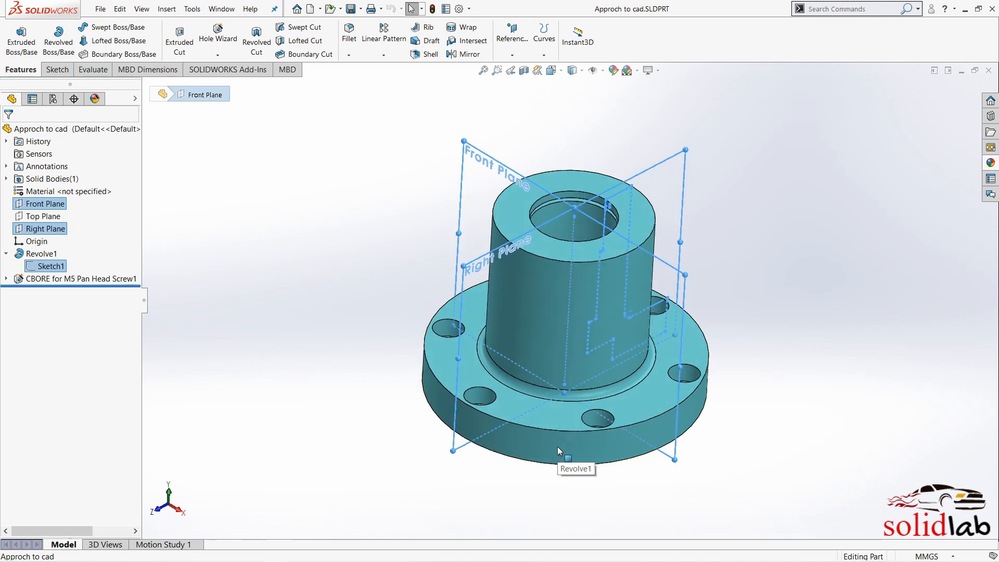
left_click(822, 194)
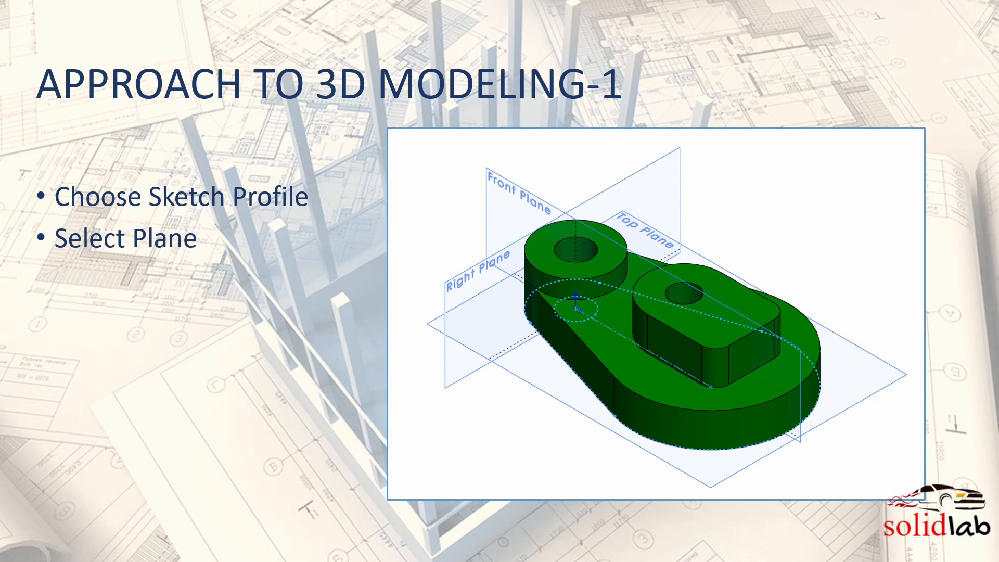
key("Right")
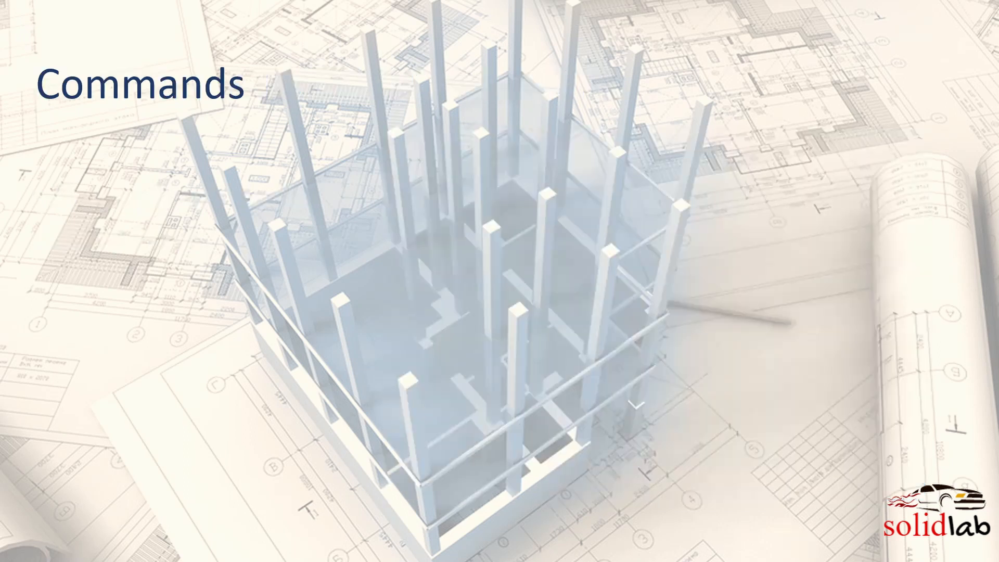
key("Right")
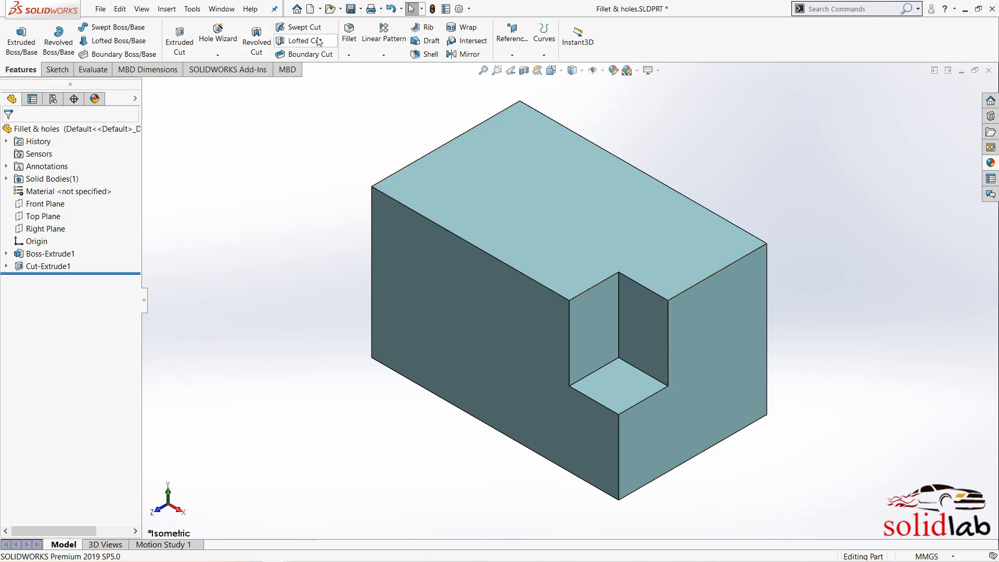
- Set up a symmetric 2 mm fillet on the three vertical edges of the block's corner notch
left_click(349, 34)
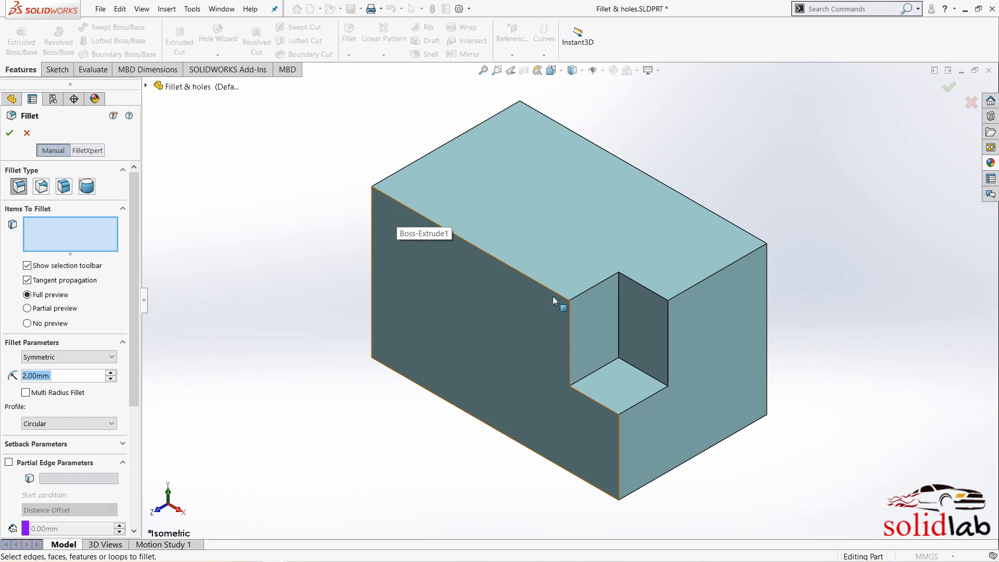
left_click(619, 332)
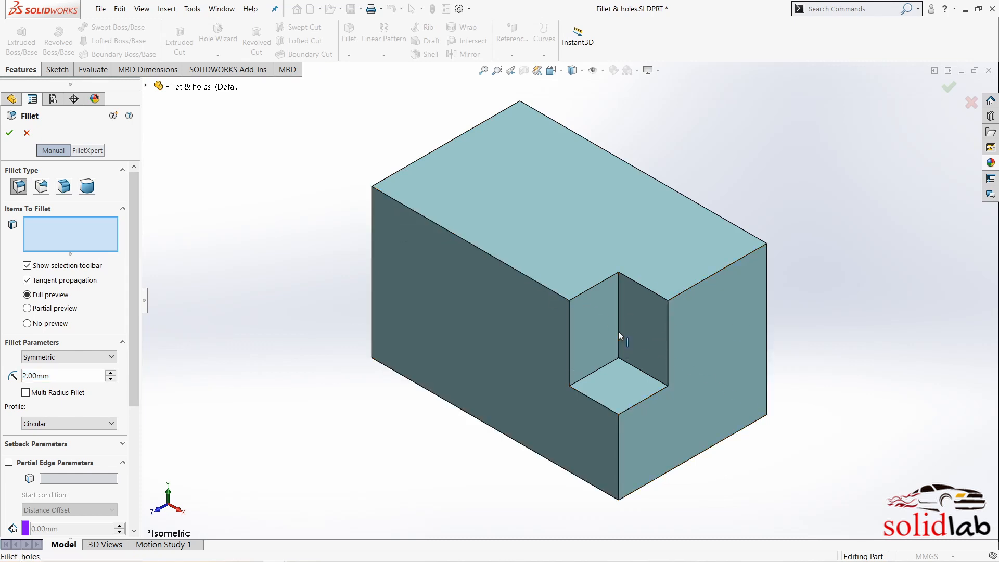
left_click(668, 358)
left_click(569, 336)
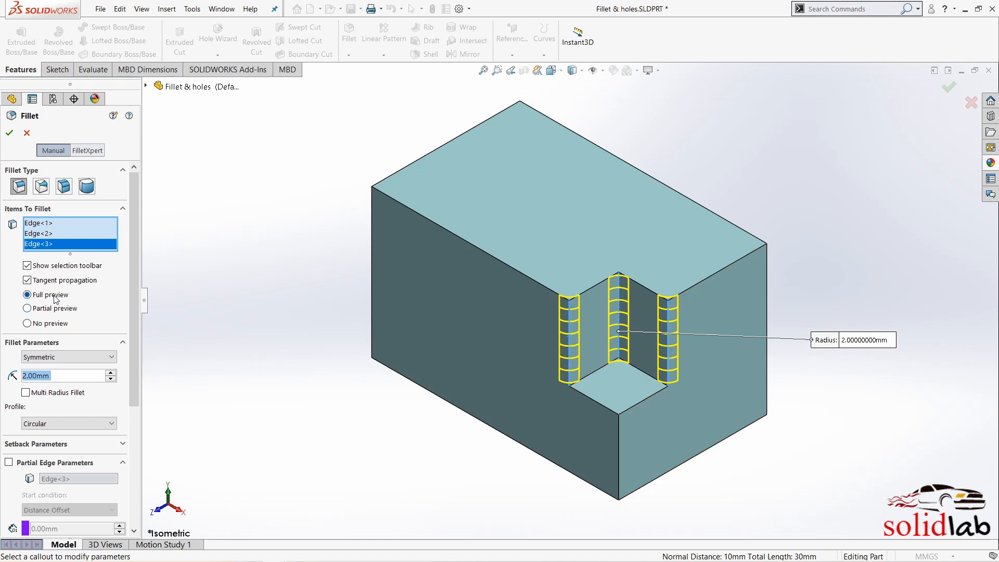
- Compare the fillet's no preview, partial preview and full preview modes, ending with full preview
left_click(27, 324)
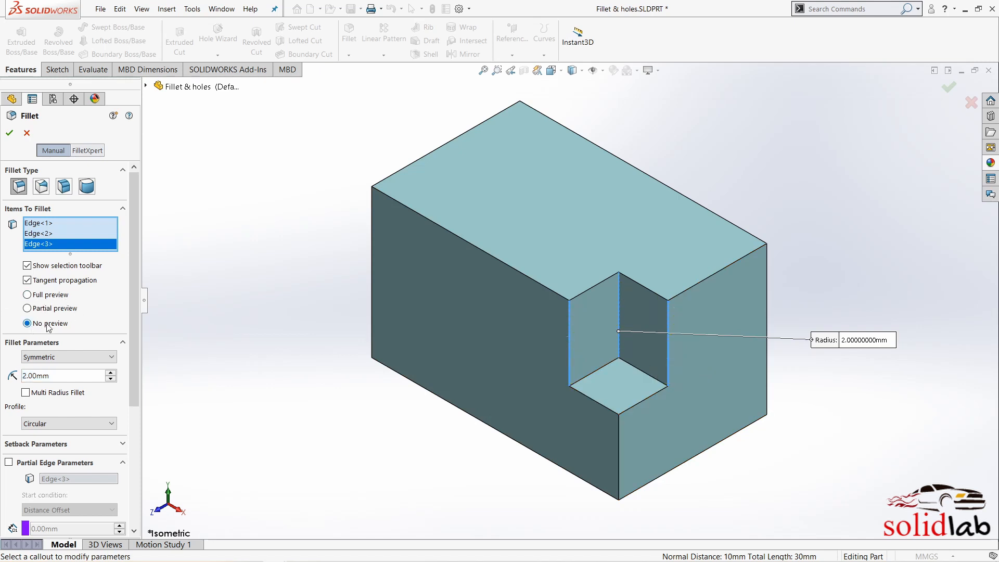
left_click(42, 311)
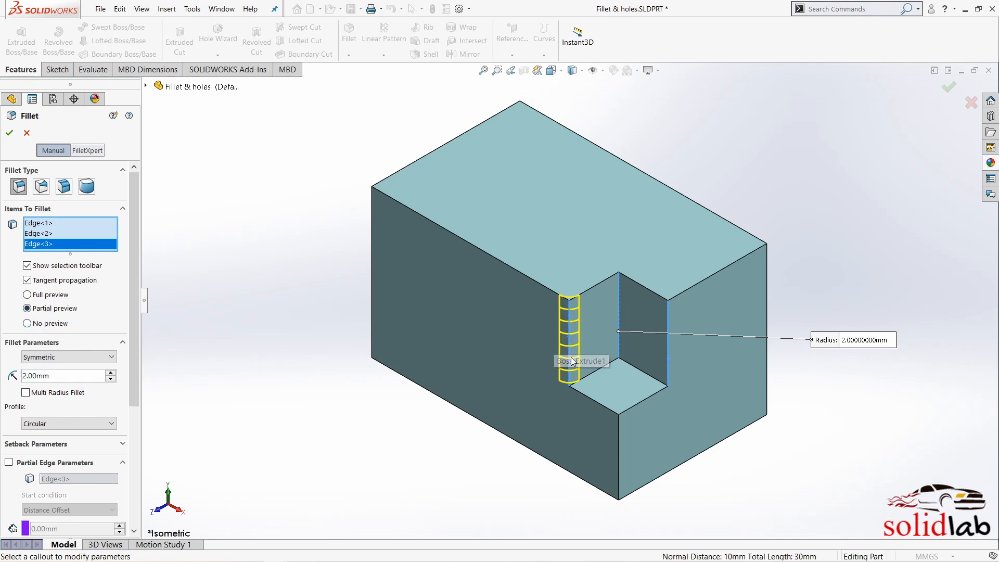
left_click(52, 295)
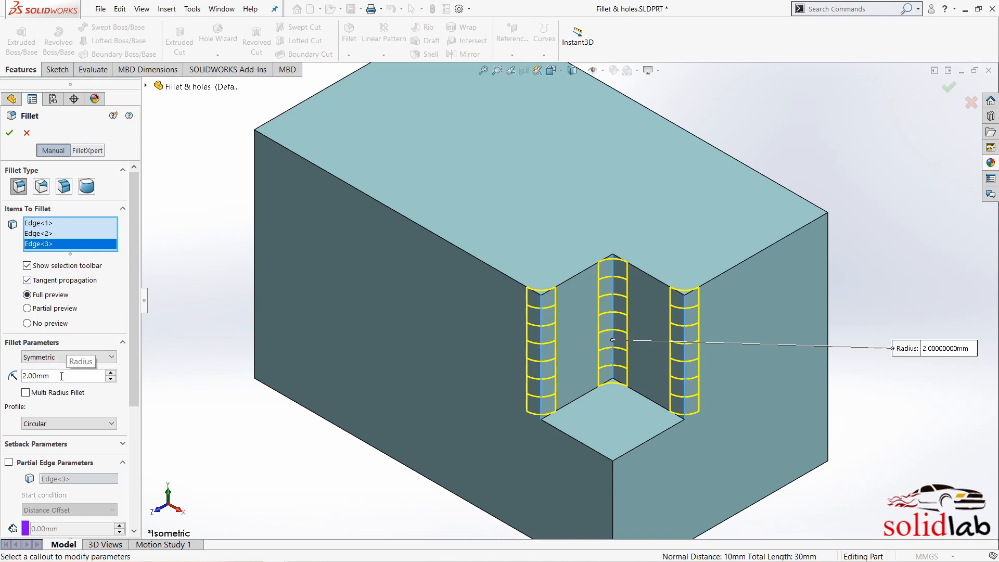
- Try a 10 mm radius for the notch fillet and set it back to 2 mm
left_click_drag(55, 377, 15, 378)
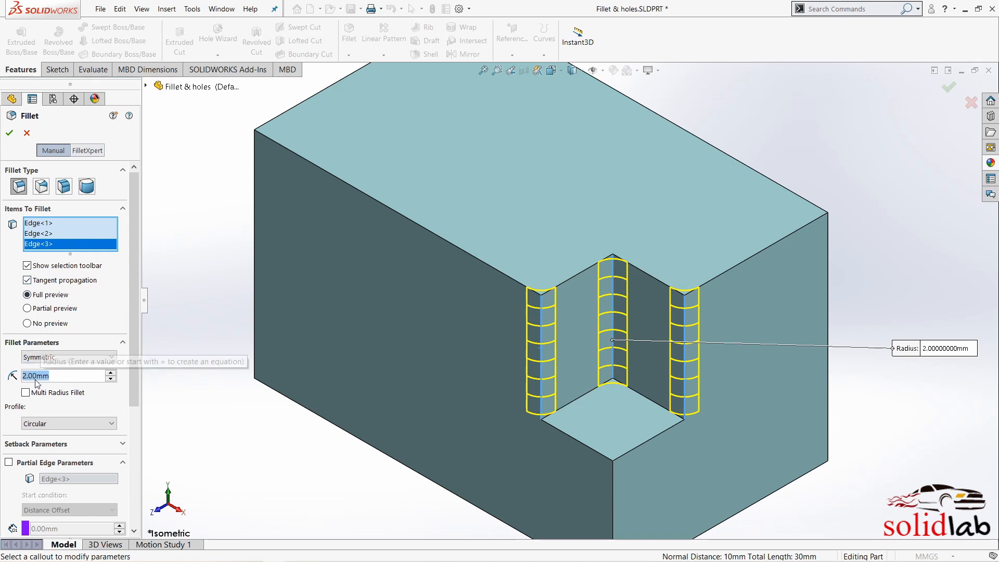
type("10")
key("Return")
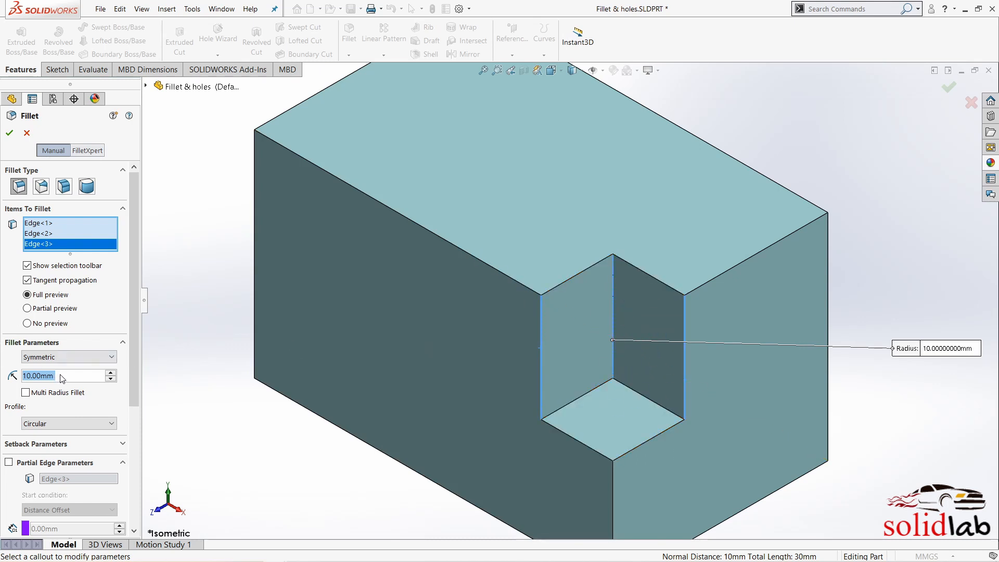
type("2")
key("Return")
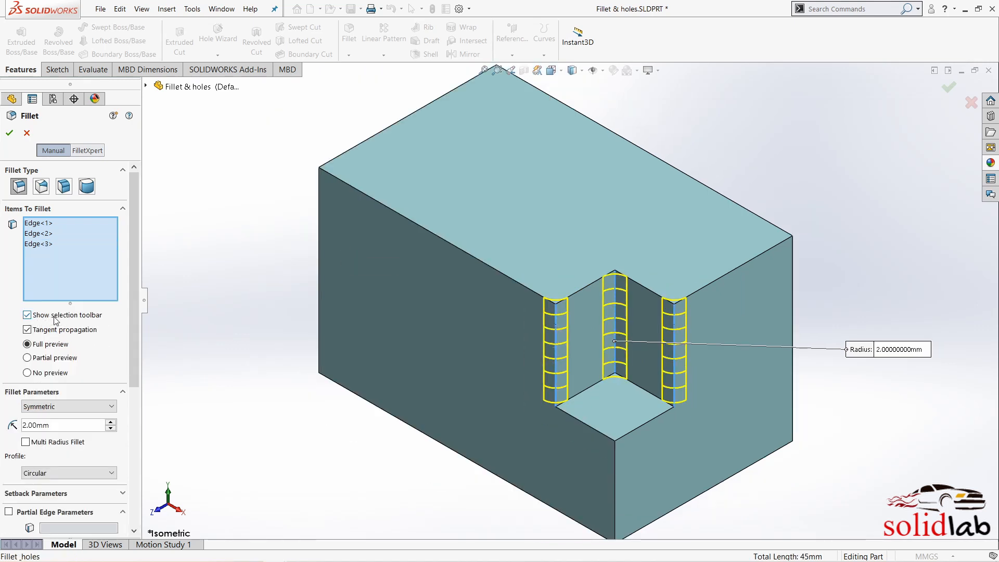
- Extend the 2 mm fillet to all edges of the block and notch, apply it, and delete that fillet feature
left_click(477, 257)
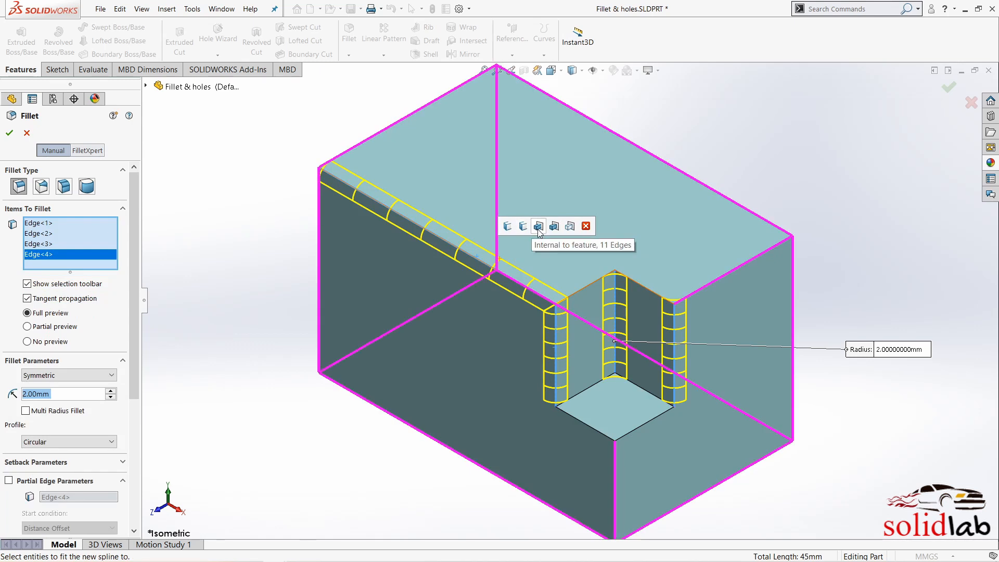
left_click(570, 227)
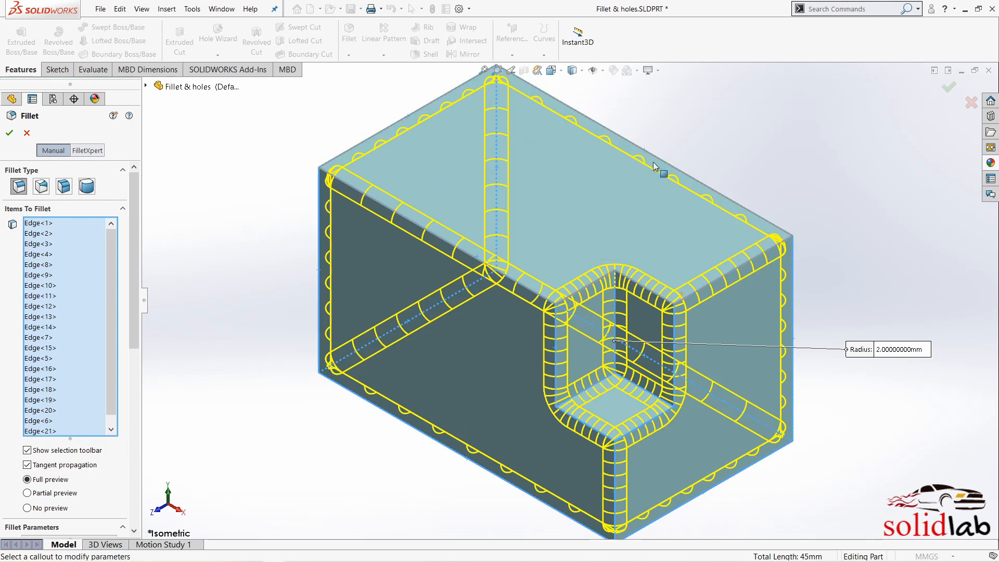
left_click(9, 132)
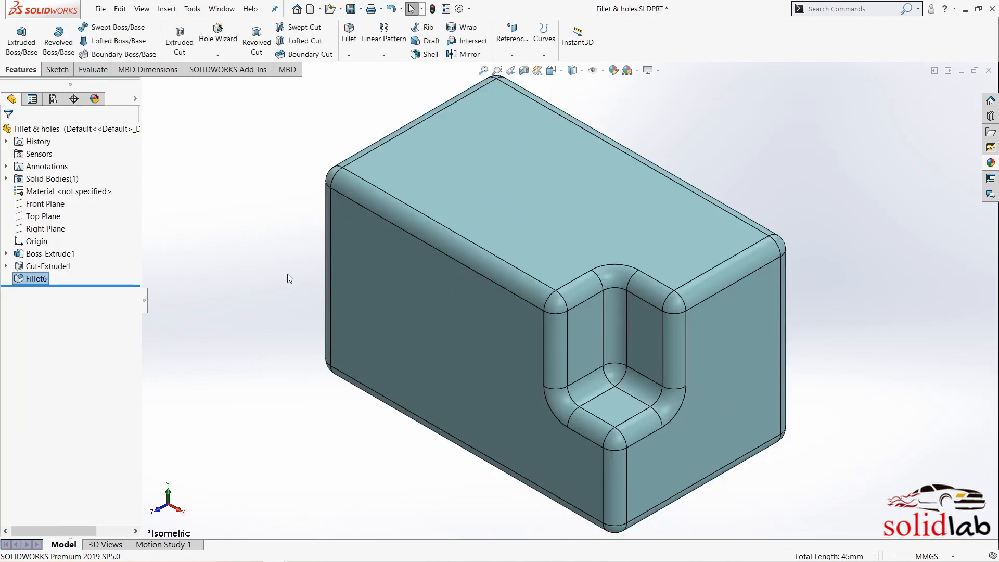
key("Delete")
key("Return")
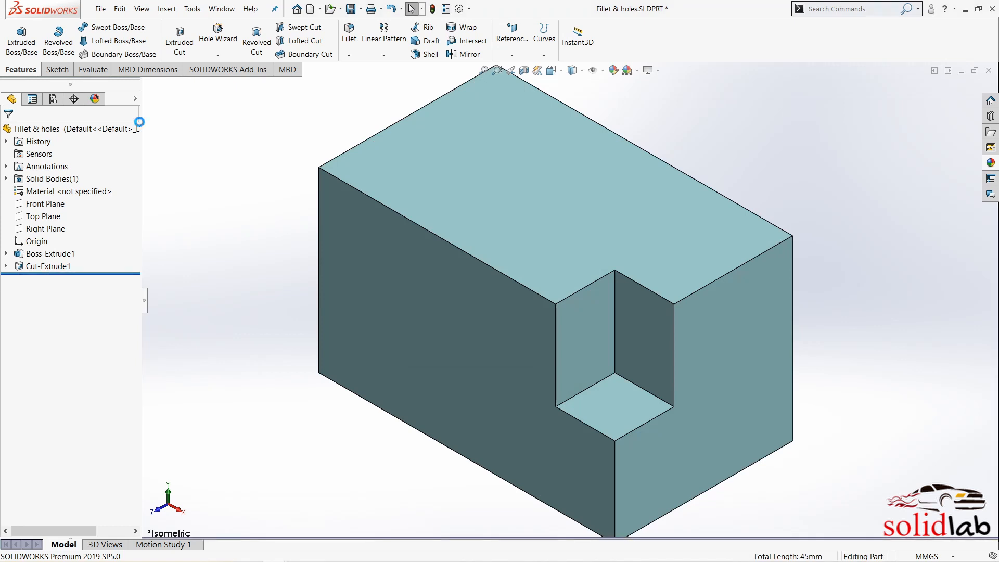
- Fillet the three vertical edges of the corner notch with a 2 mm radius
left_click(349, 34)
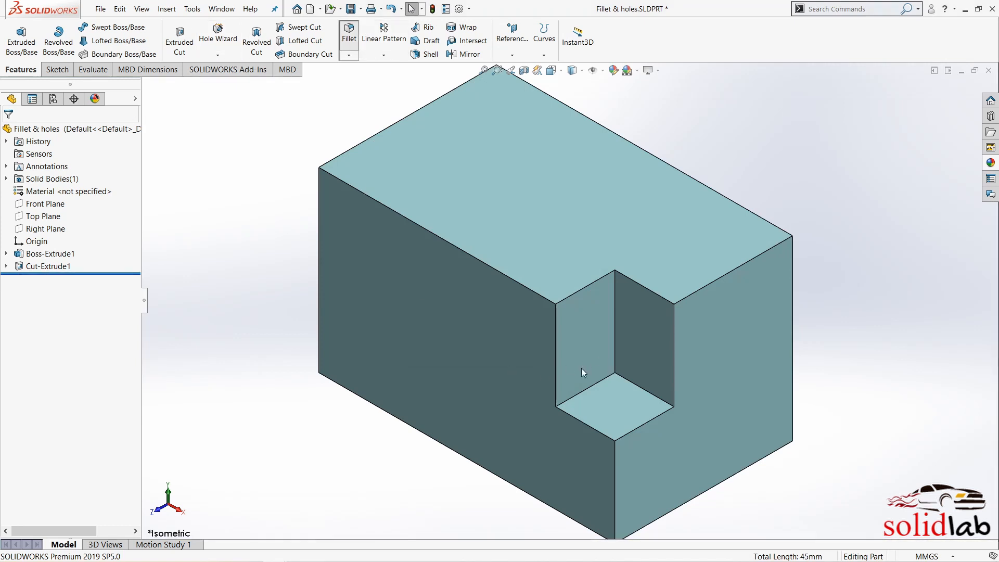
left_click(557, 335)
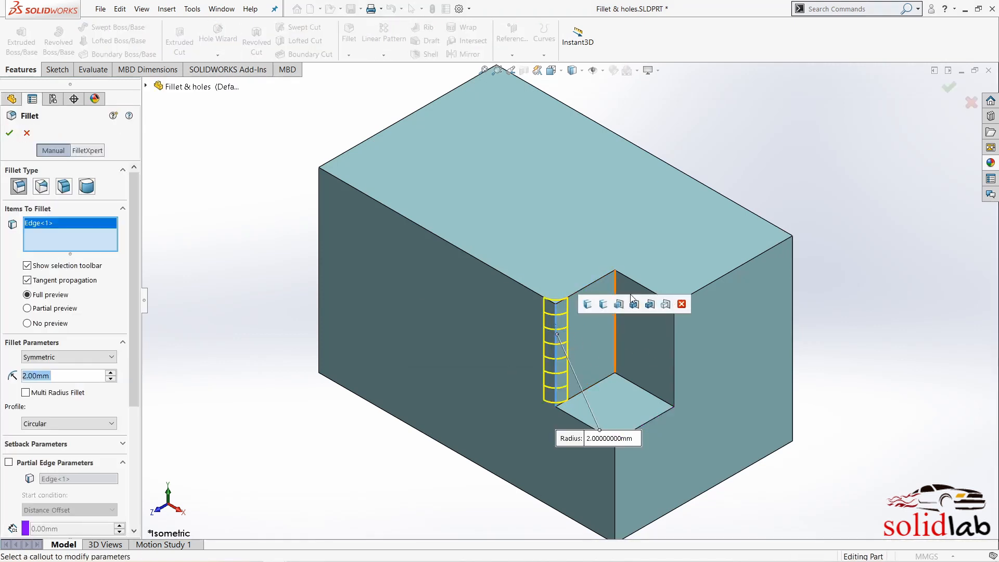
left_click(614, 336)
left_click(674, 346)
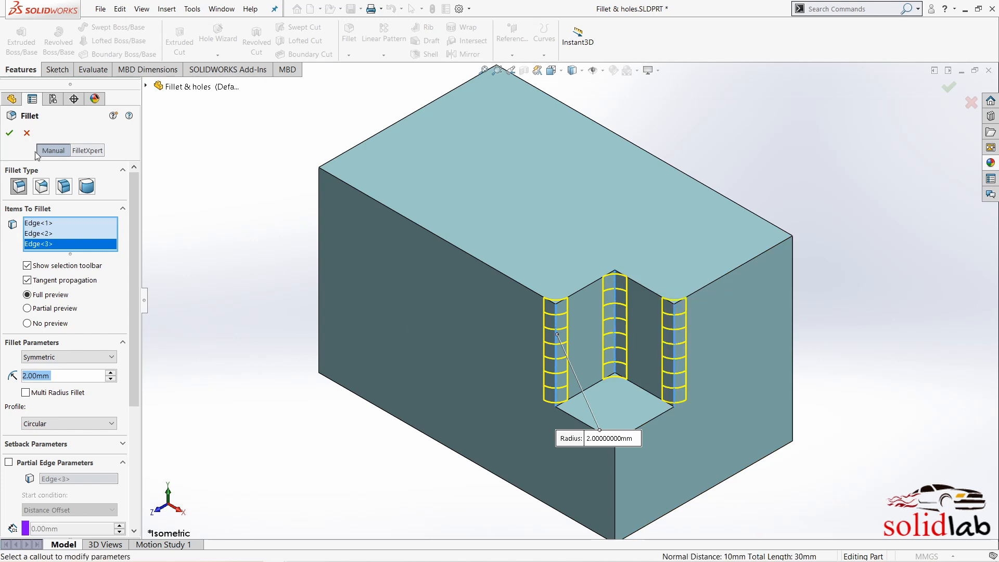
left_click(9, 133)
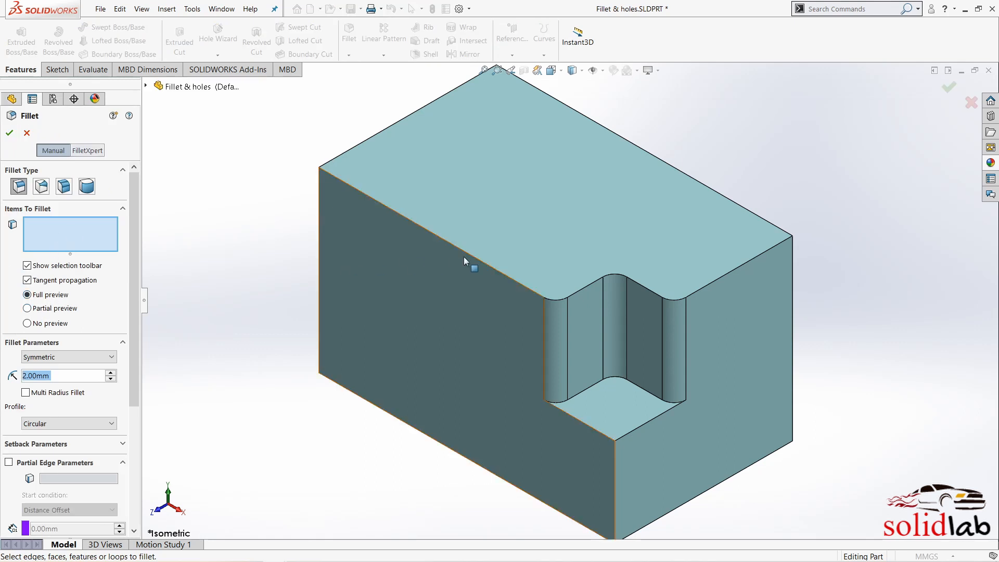
- Choose the long upper front edge and the notch floor edge for a 2 mm fillet, comparing tangent propagation off and on
left_click(522, 286)
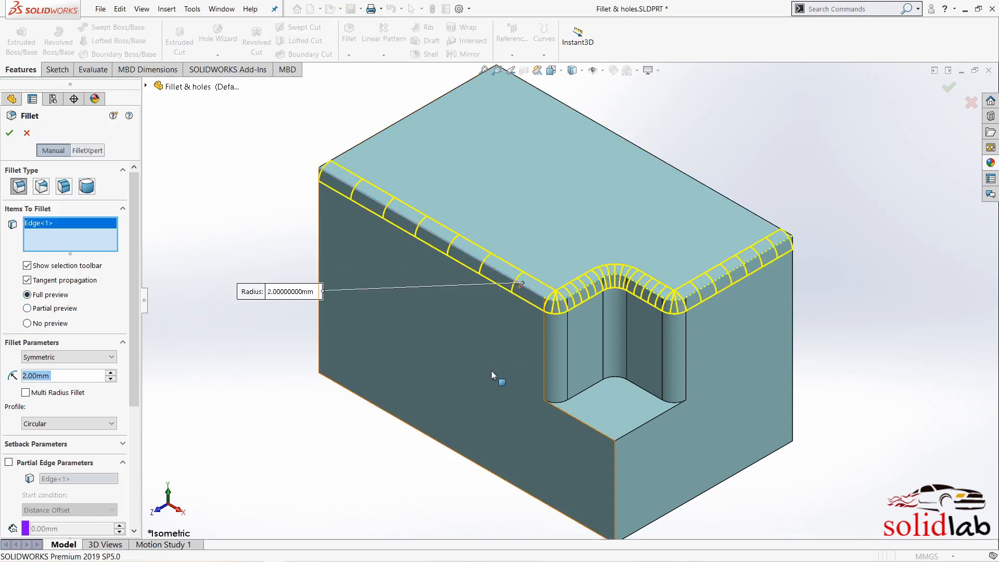
left_click(582, 394)
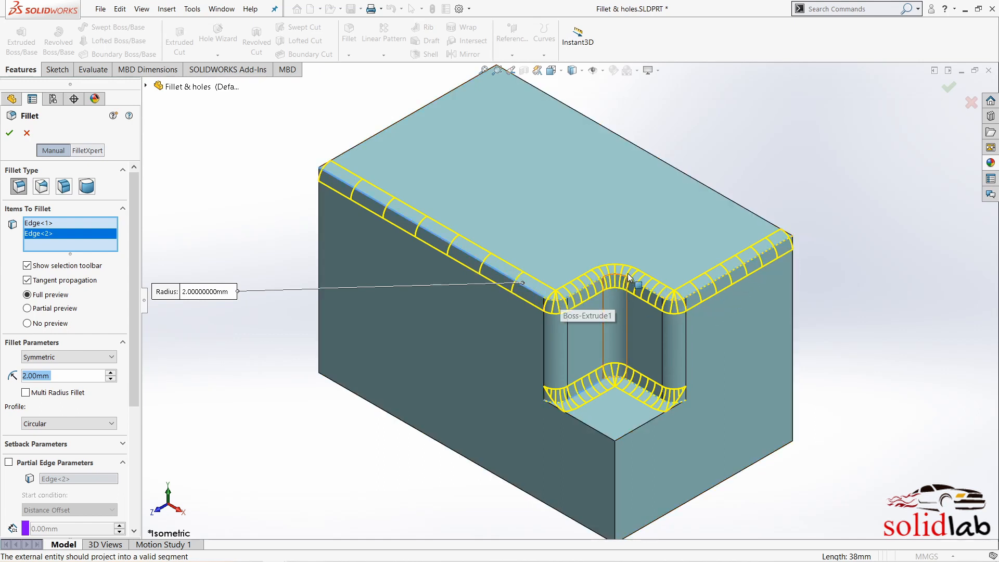
left_click(56, 281)
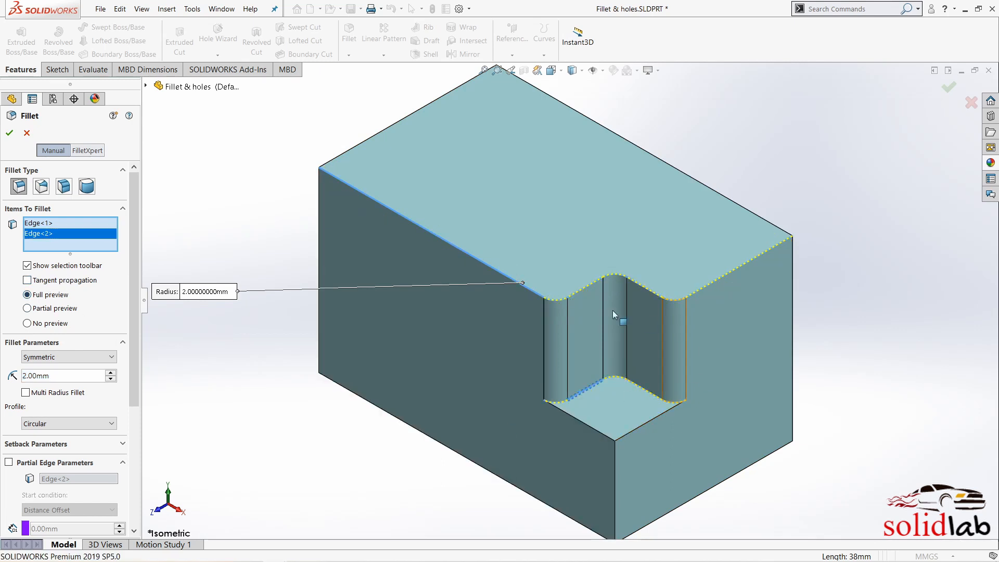
key("Delete")
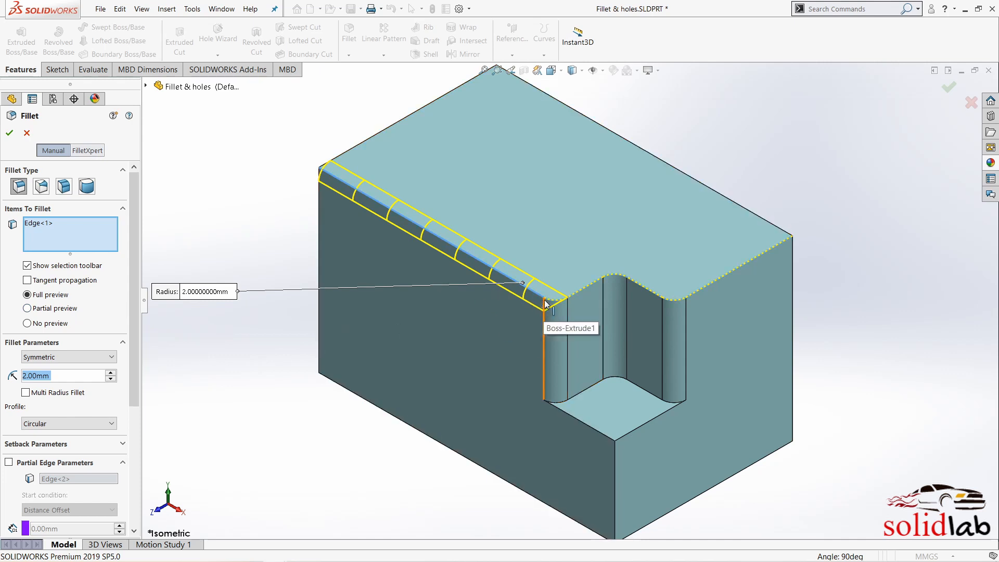
left_click(57, 281)
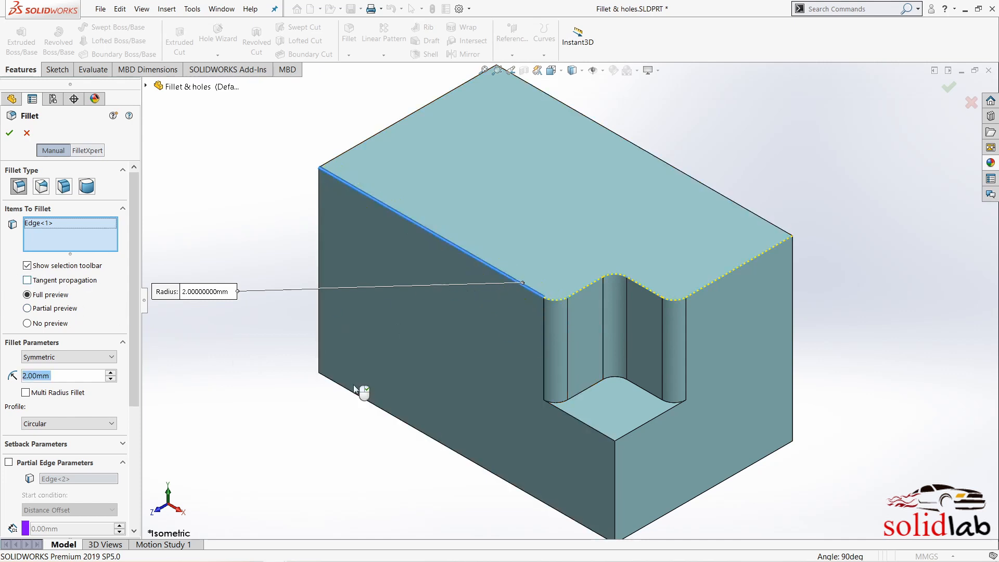
left_click(589, 388)
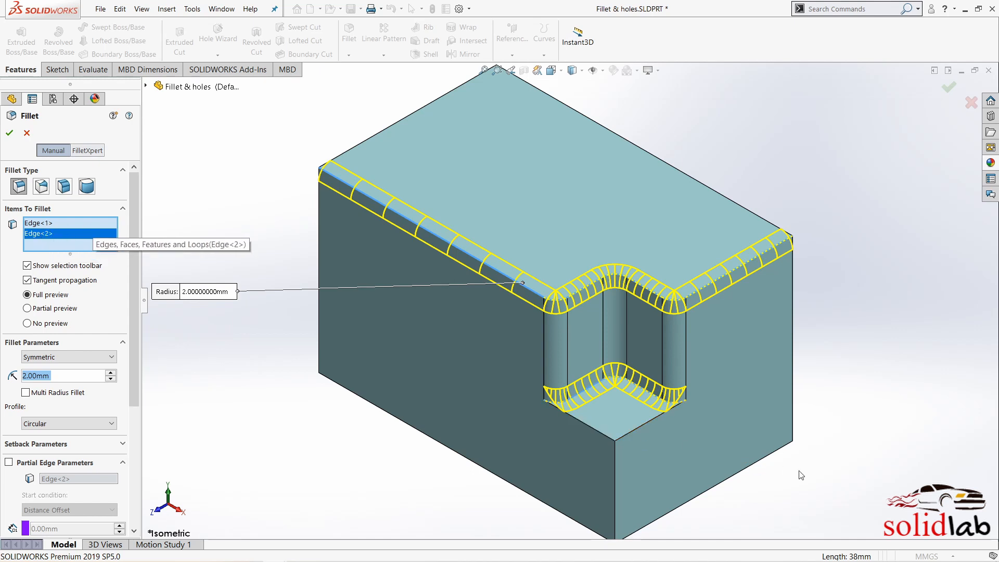
- Add the block's end face beside the notch and its long front face to the fillet selection
left_click(738, 438)
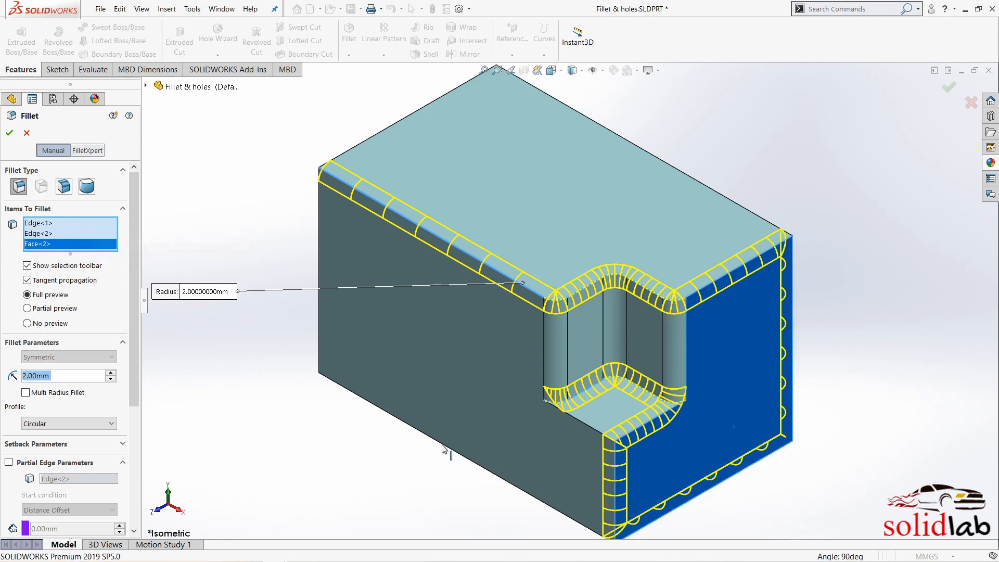
left_click(437, 354)
mouse_move(525, 357)
middle_mouse_down()
mouse_move(584, 311)
mouse_move(557, 359)
mouse_move(530, 349)
middle_mouse_up()
left_click(448, 307)
middle_click_drag(448, 307, 391, 349)
left_click(357, 275)
middle_click_drag(357, 276, 311, 235)
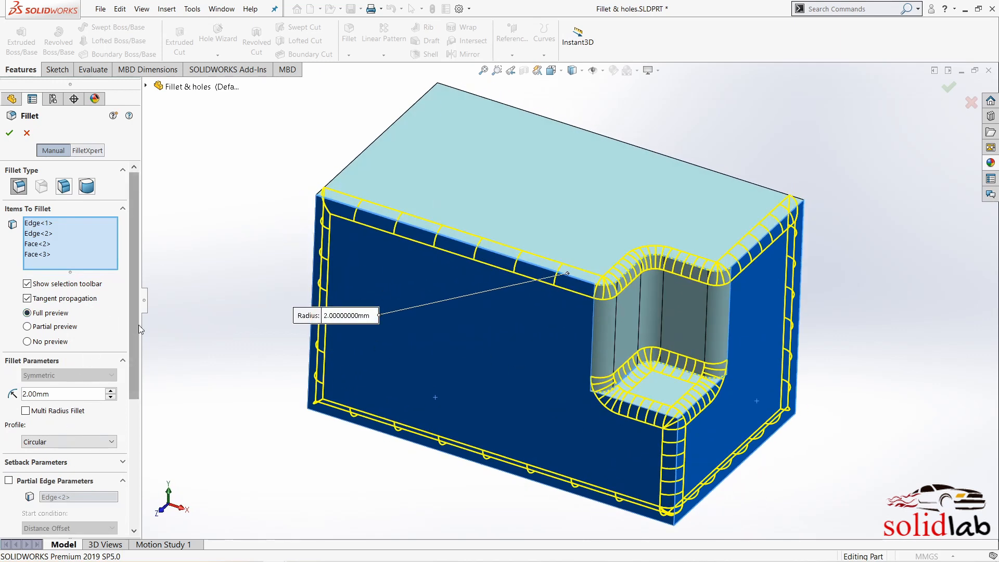
- Enable multiple radii for the fillet, set the notch floor edge's radius to 3 mm and apply the fillet
scroll(138, 325, "down", 1)
left_click(26, 388)
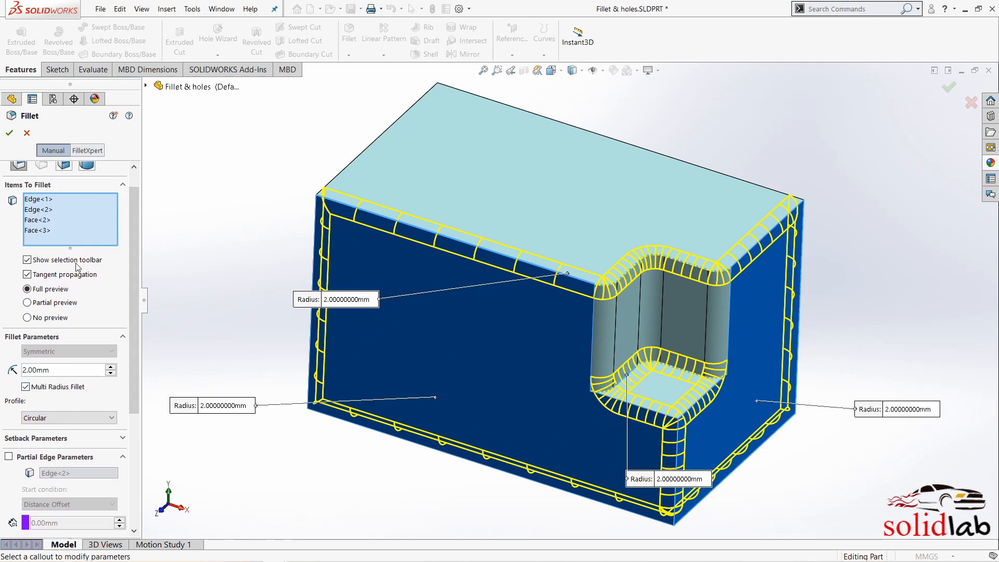
left_click(30, 232)
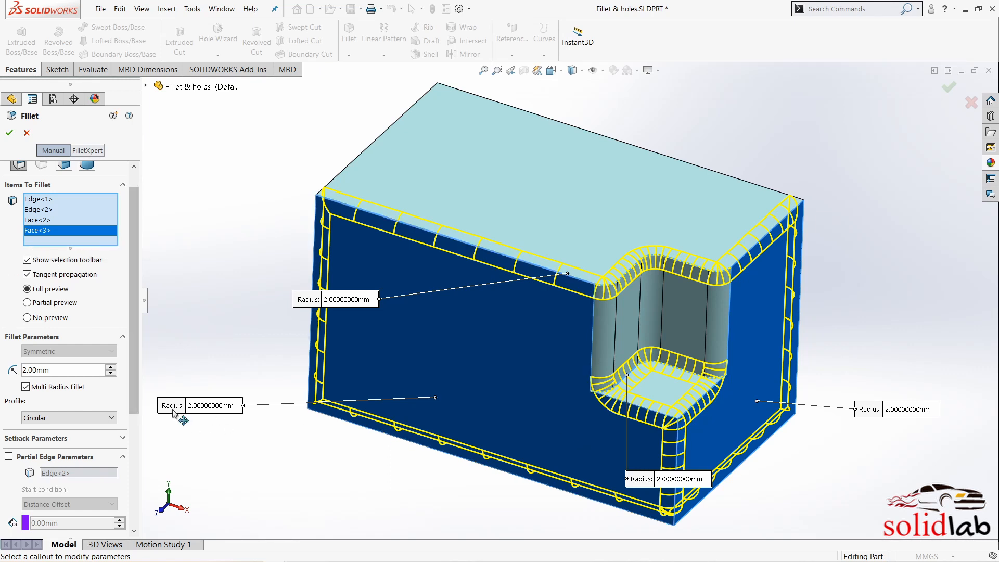
left_click(690, 480)
key("BackSpace")
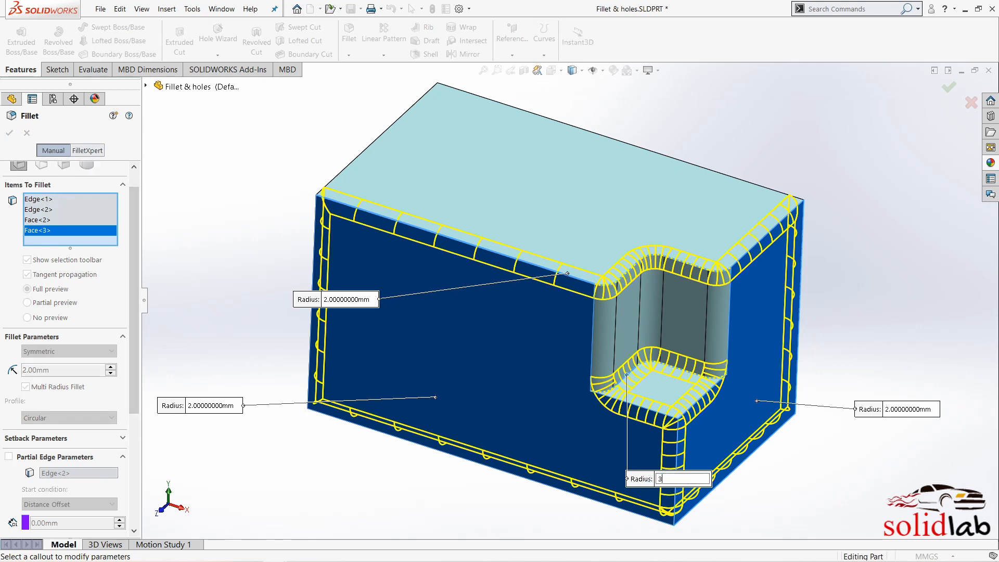
type("5")
key("Return")
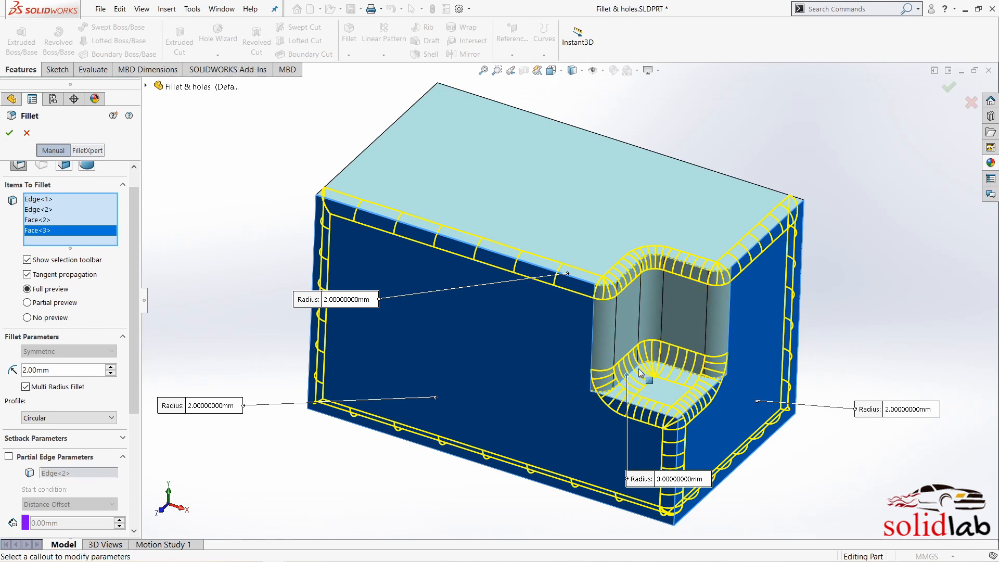
left_click(9, 133)
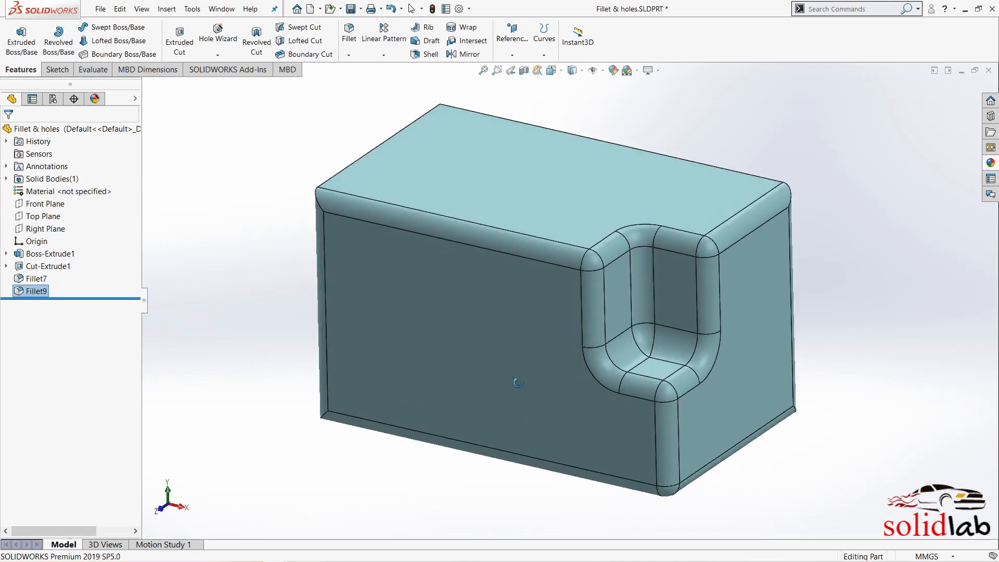
- Fillet the three hidden edges meeting at the block's rear lower corner with a 2 mm radius, using selection through faces
middle_click_drag(518, 382, 513, 402)
left_click(458, 473)
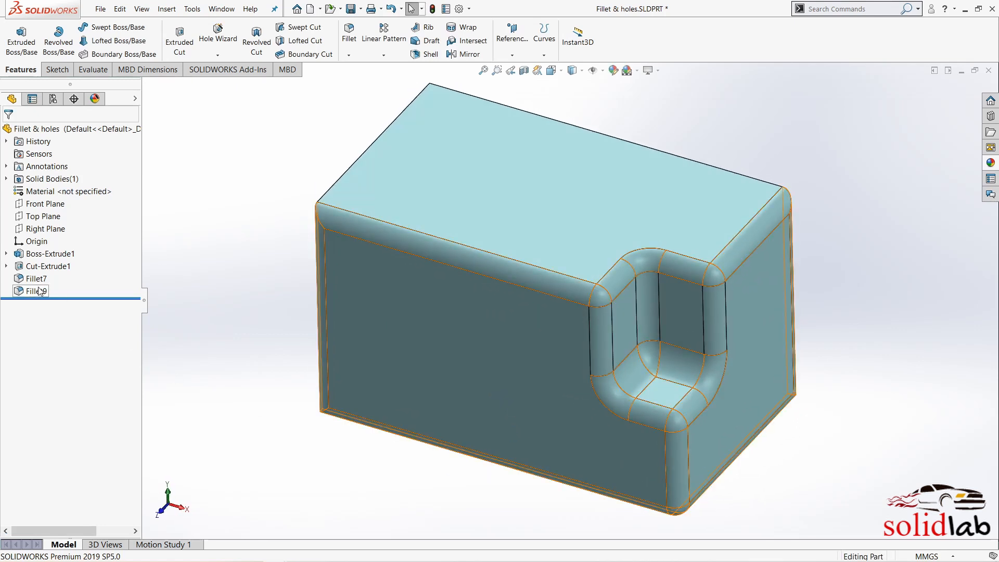
left_click(350, 33)
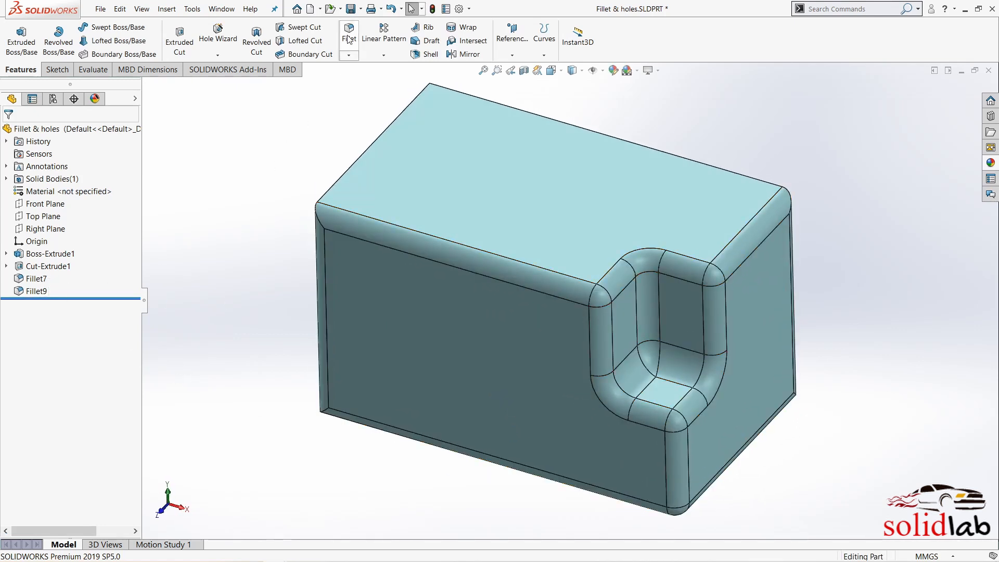
left_click_drag(128, 219, 130, 411)
left_click(27, 422)
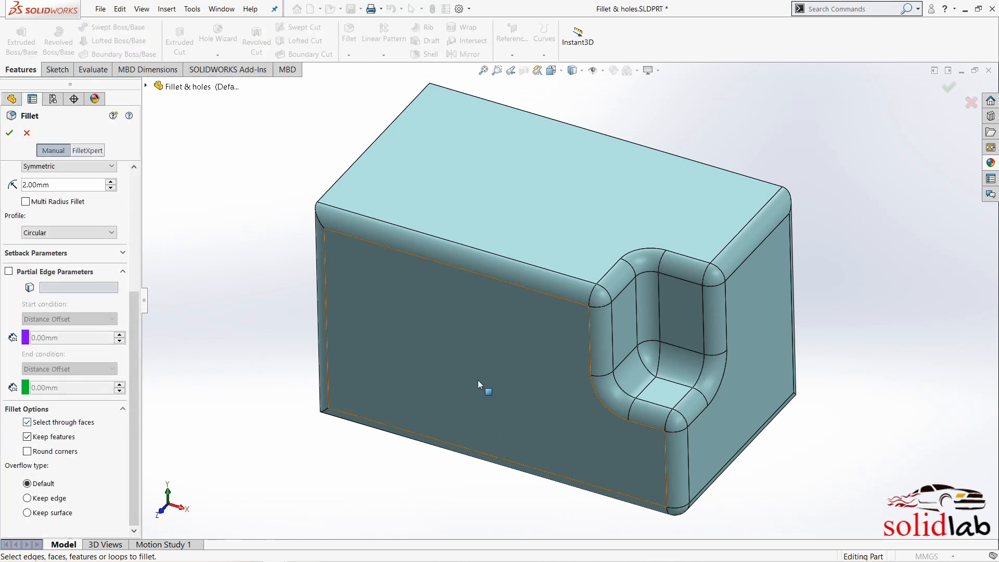
middle_click_drag(478, 381, 493, 361)
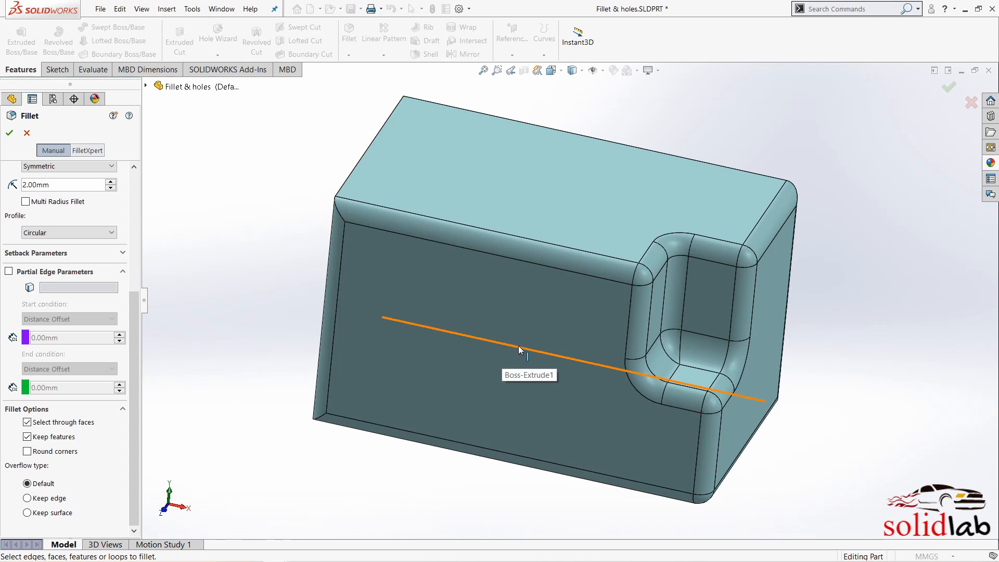
left_click(503, 357)
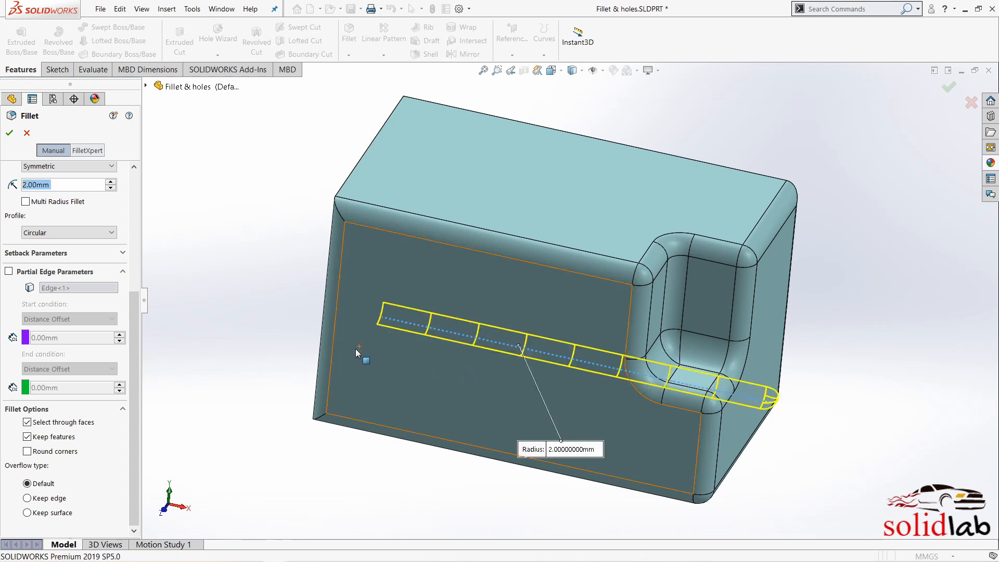
left_click(355, 356)
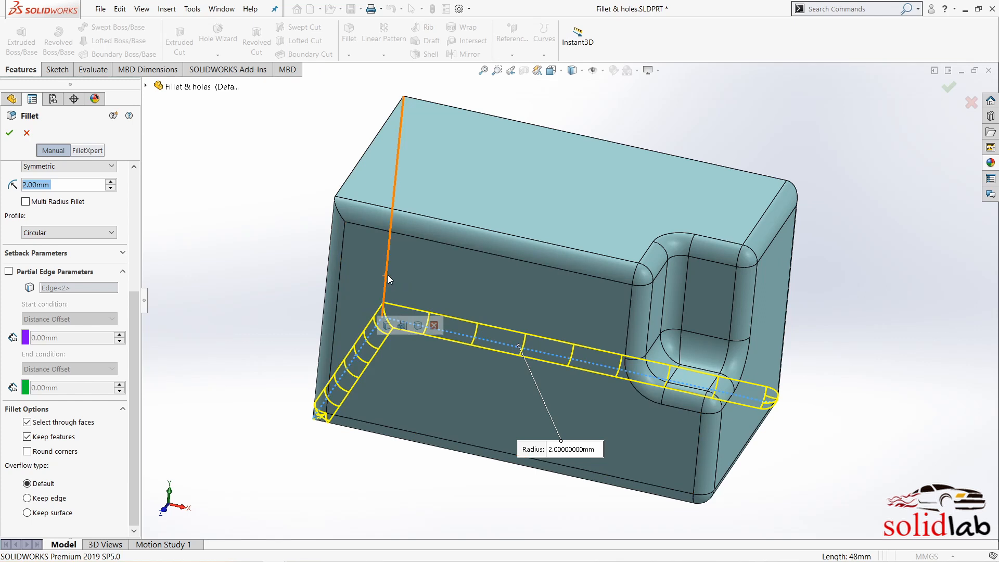
left_click(388, 275)
middle_click_drag(402, 324, 376, 360)
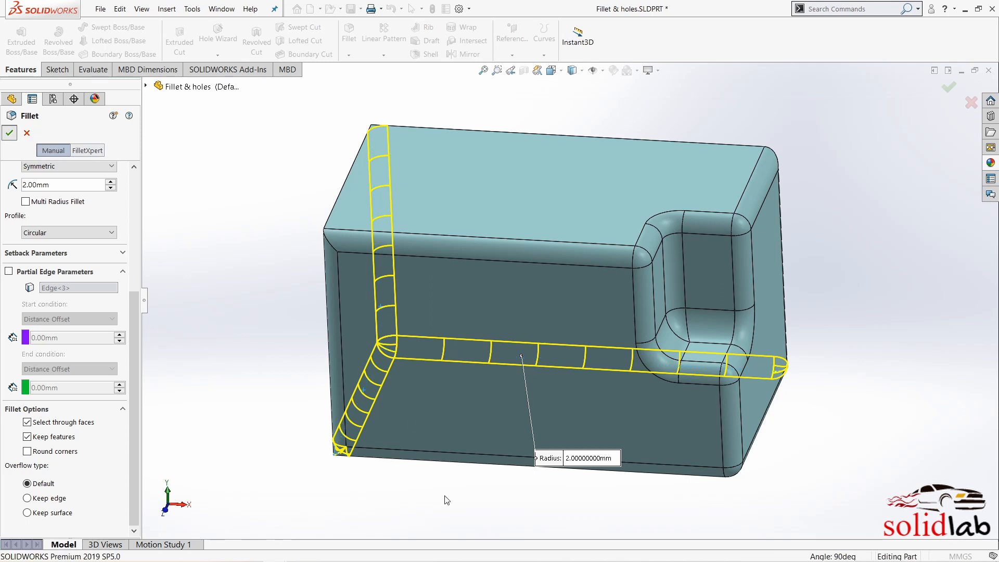
key("Return")
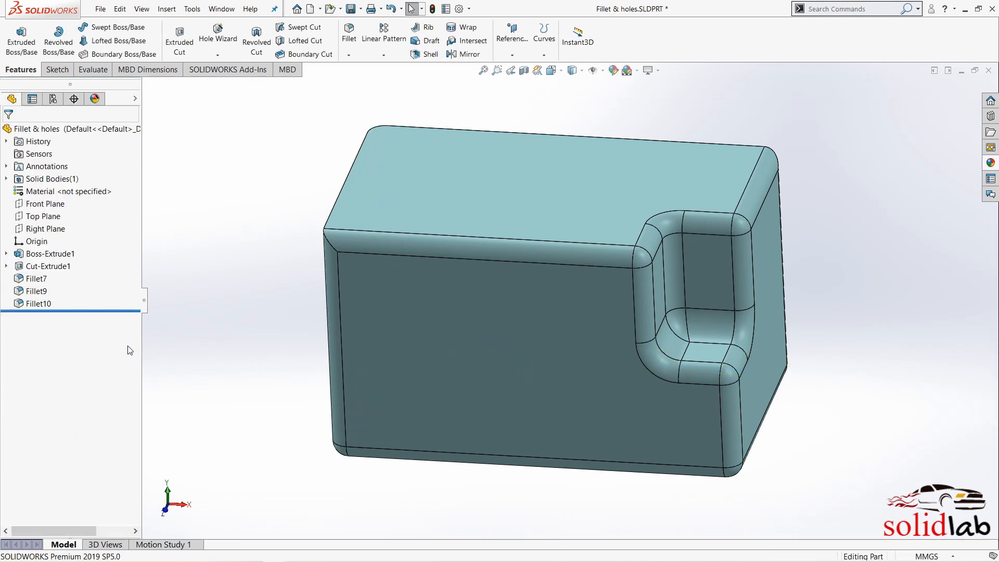
- Delete the two latest fillets, Fillet9 and Fillet10, keeping only the notch's vertical edge fillets
left_click(30, 301)
left_click(29, 289, "ctrl")
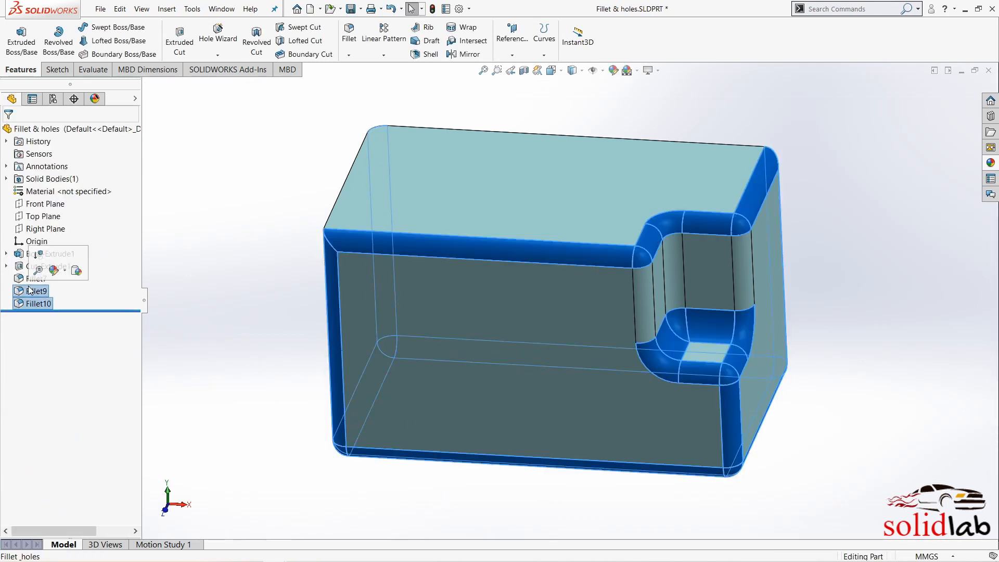
key("Delete")
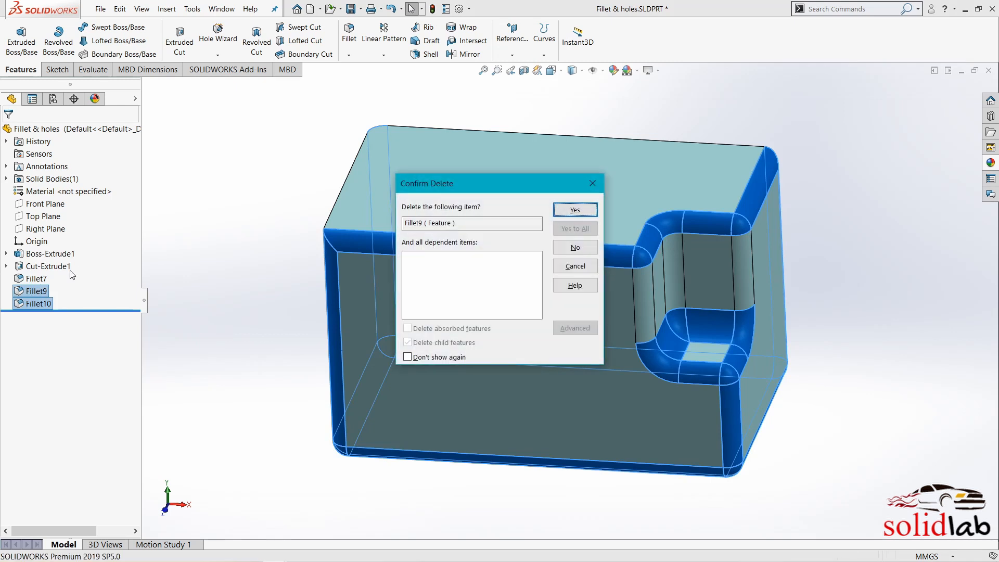
key("Return")
middle_click_drag(567, 358, 661, 336)
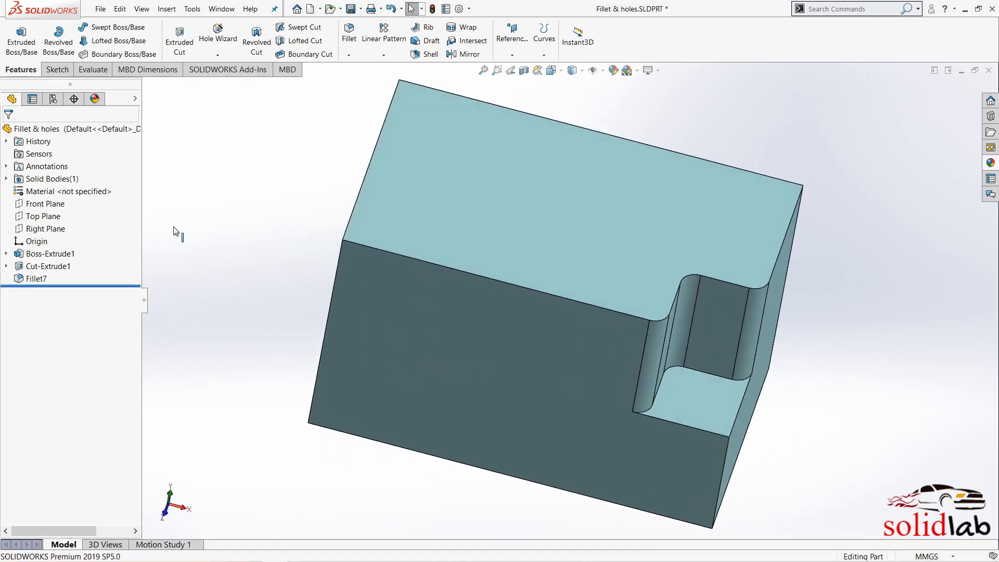
- Create a full round fillet with the plain end face as center and the long front and rear faces as sides
left_click(353, 34)
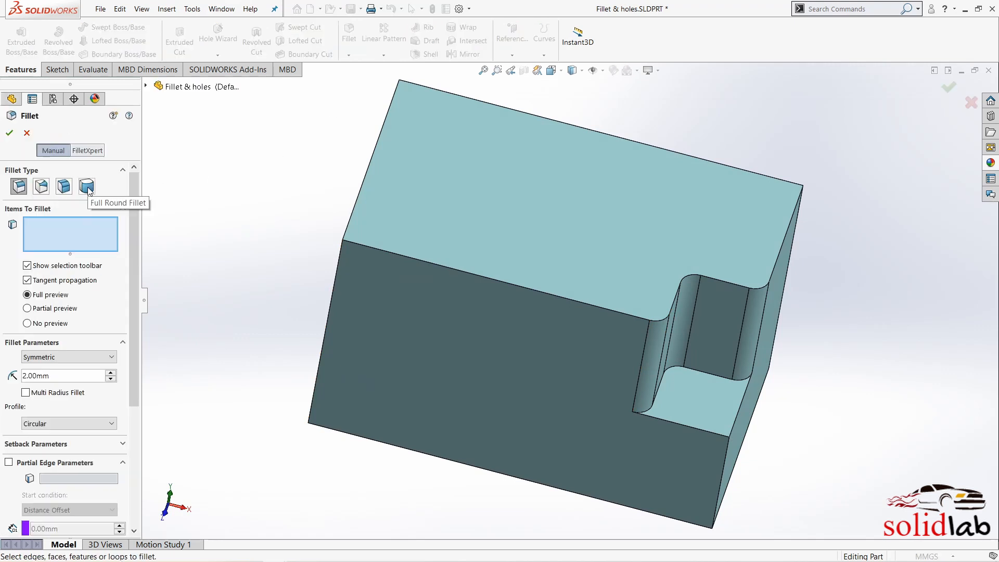
left_click(87, 187)
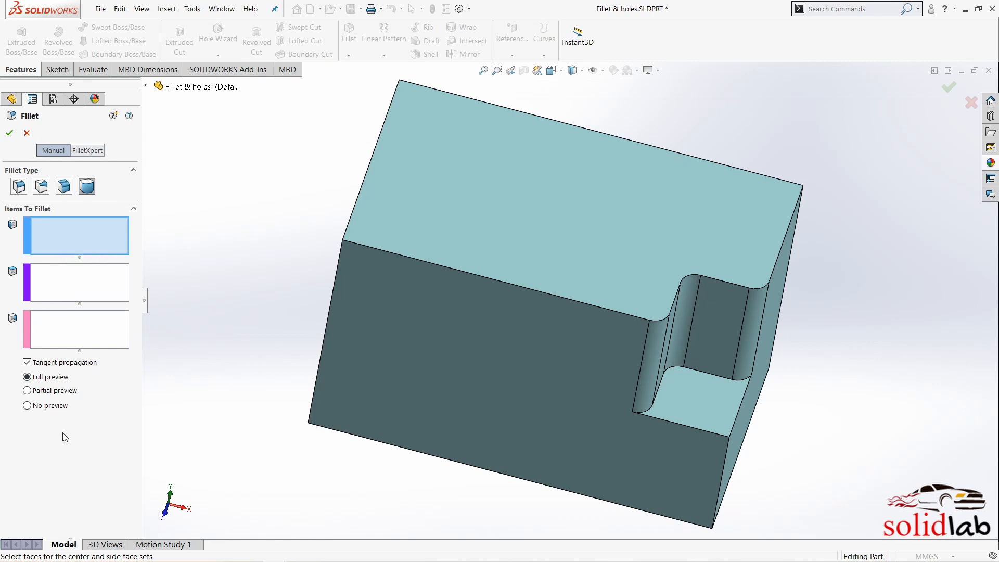
left_click(383, 330)
middle_click_drag(369, 331, 440, 347)
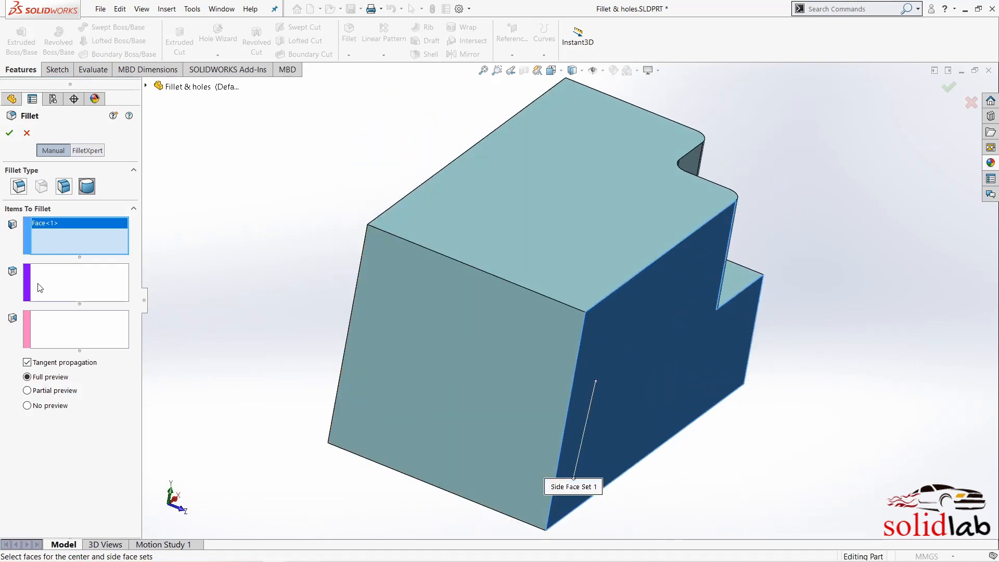
right_click(488, 370)
left_click(510, 348)
middle_click_drag(505, 343, 404, 161)
left_click(104, 346)
left_click(526, 373)
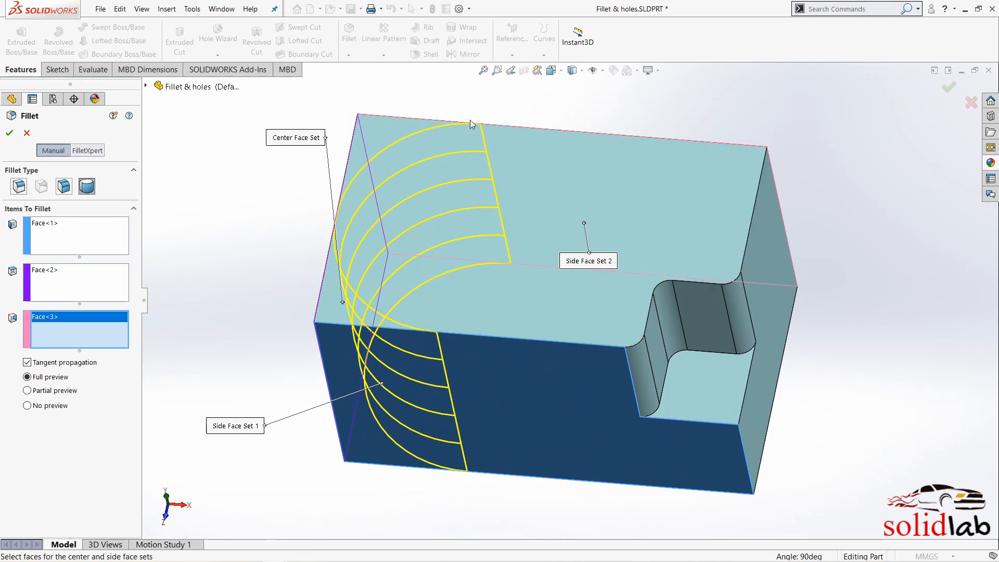
left_click(10, 134)
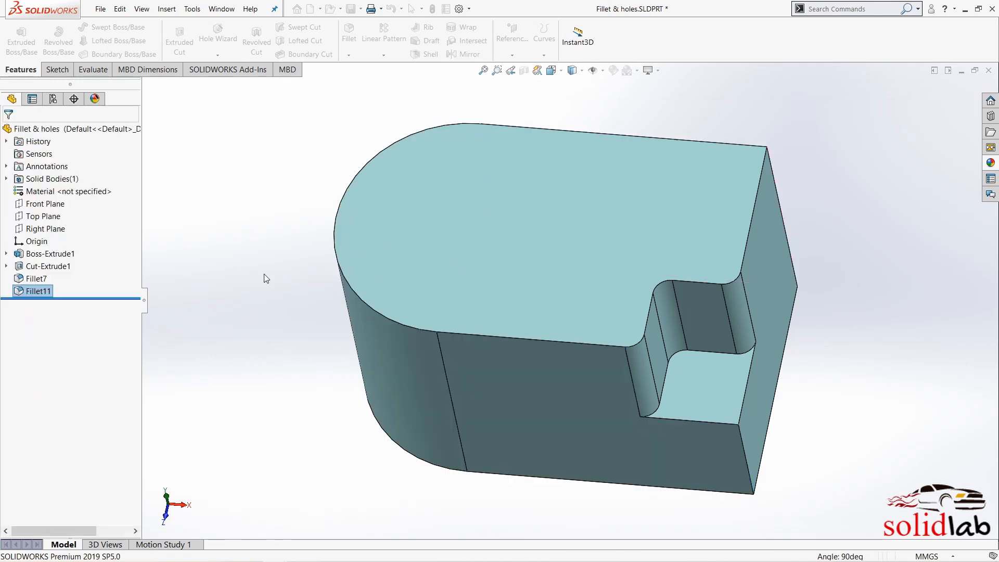
- Apply a 2 mm constant-size fillet to the upper front edge, the notched end face, the long front face and the notch floor
middle_click_drag(395, 307, 387, 212)
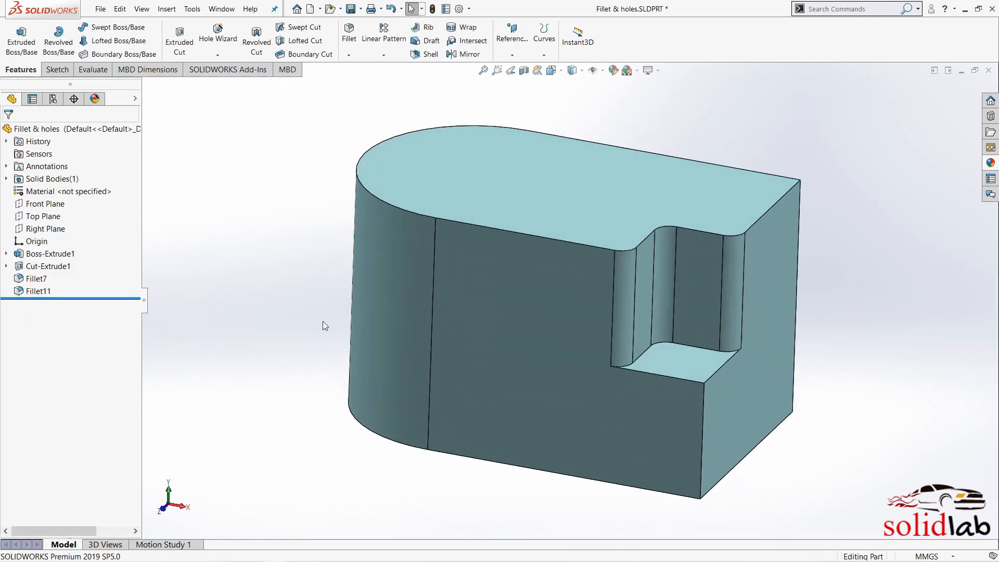
left_click(349, 33)
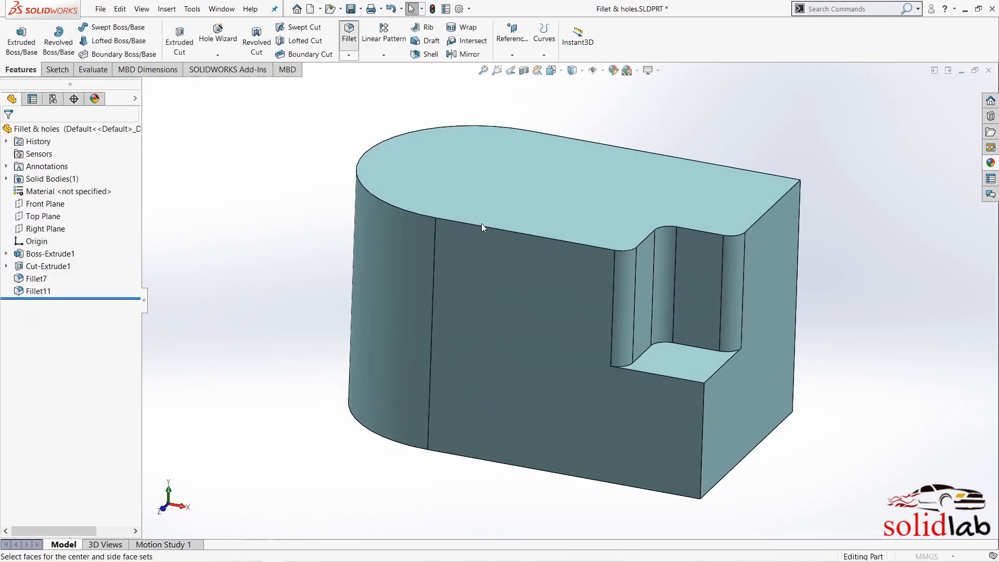
left_click(483, 228)
left_click(485, 245)
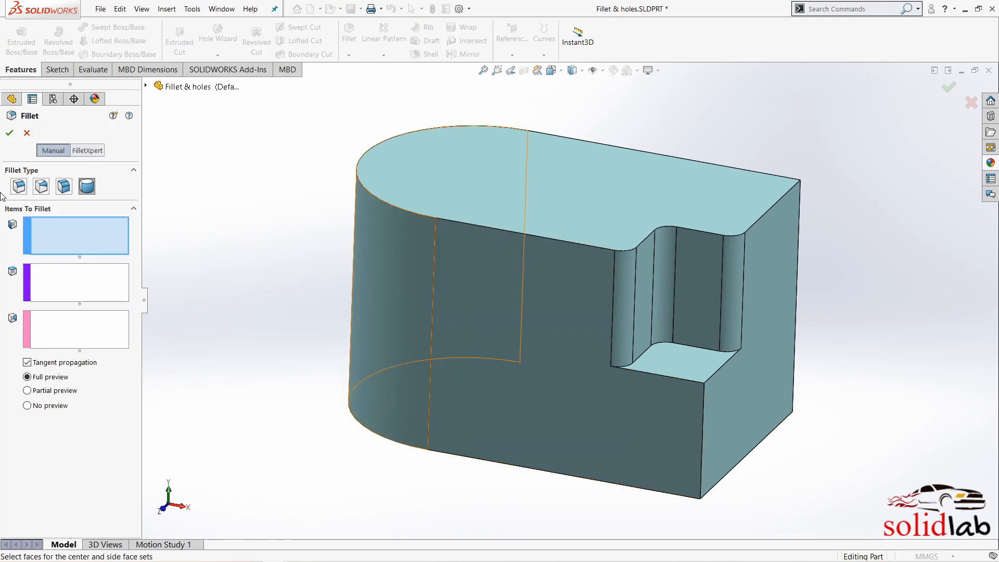
left_click(457, 223)
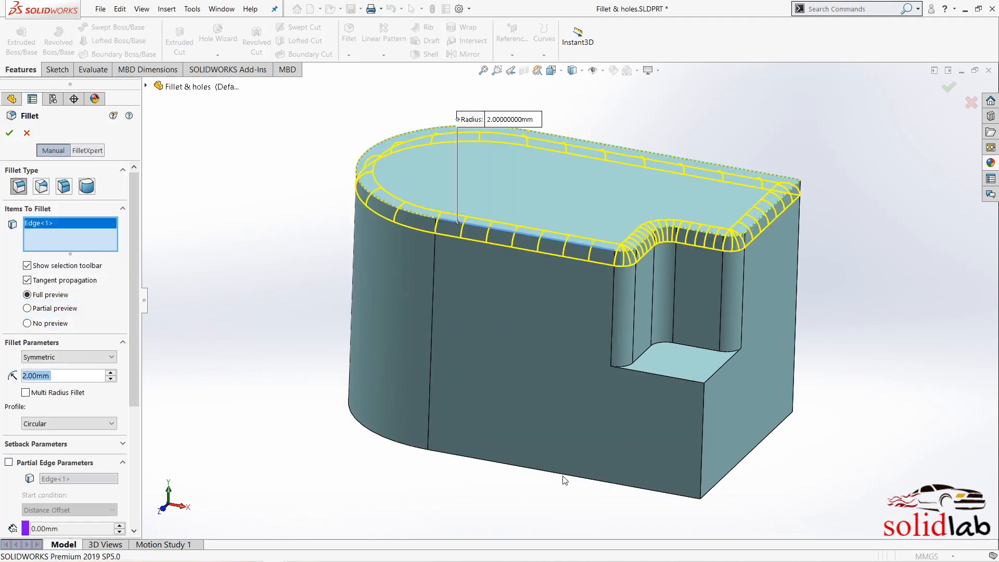
left_click(752, 413)
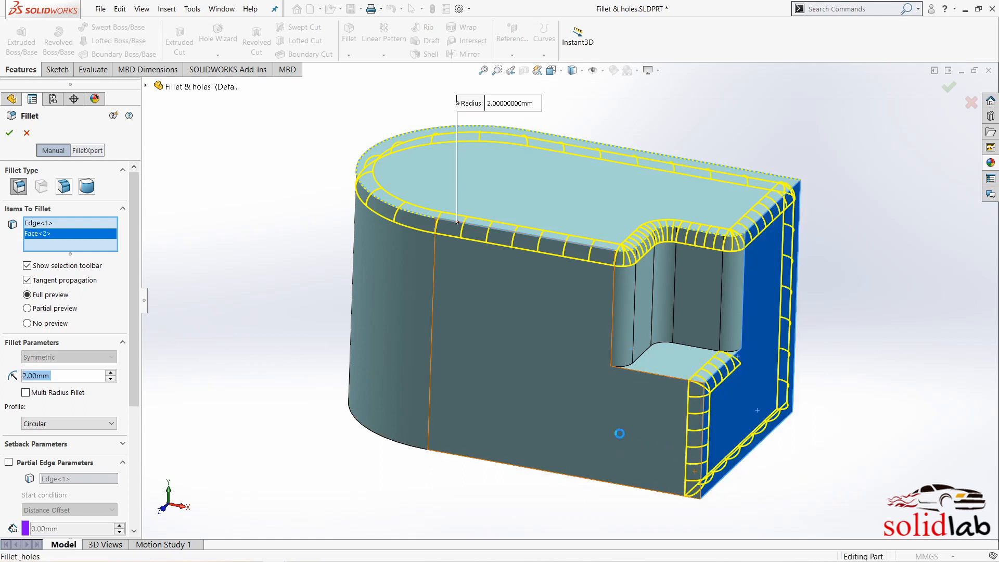
left_click(677, 432)
left_click(669, 361)
middle_click_drag(652, 371, 637, 411)
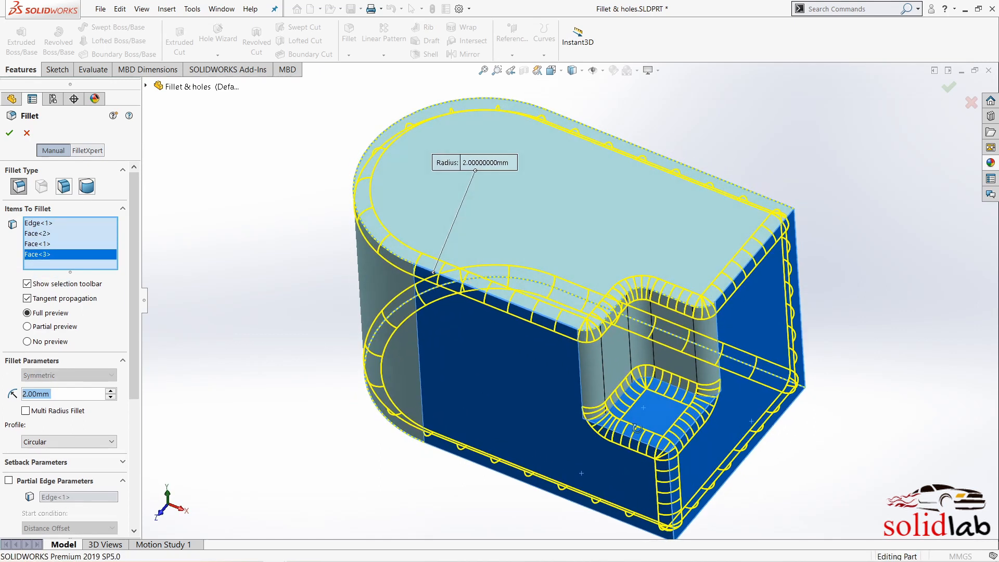
left_click(9, 133)
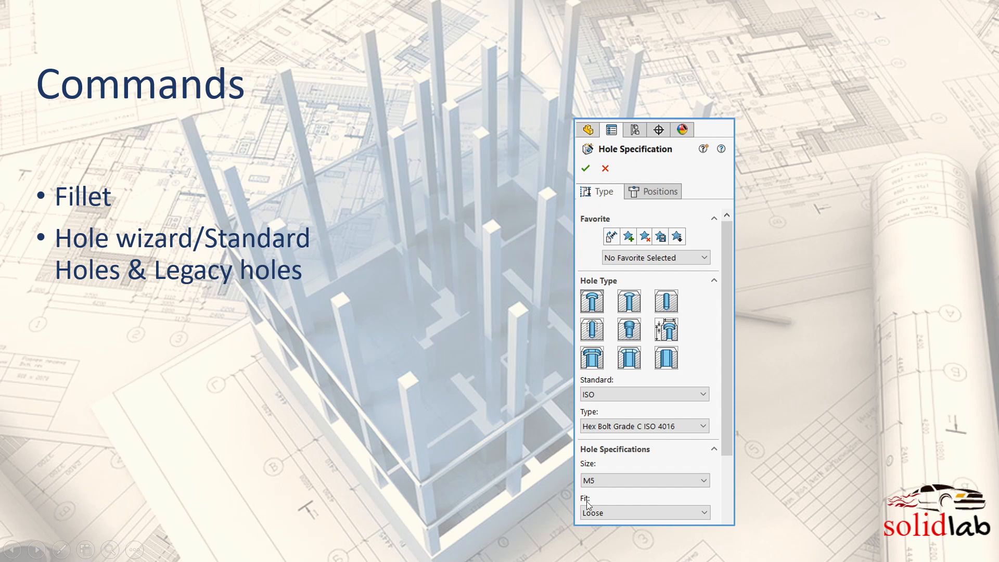
- Switch back to SOLIDWORKS and delete the last 2 mm fillet, Fillet12, keeping the full round end
key("alt+Tab")
key("alt+Tab")
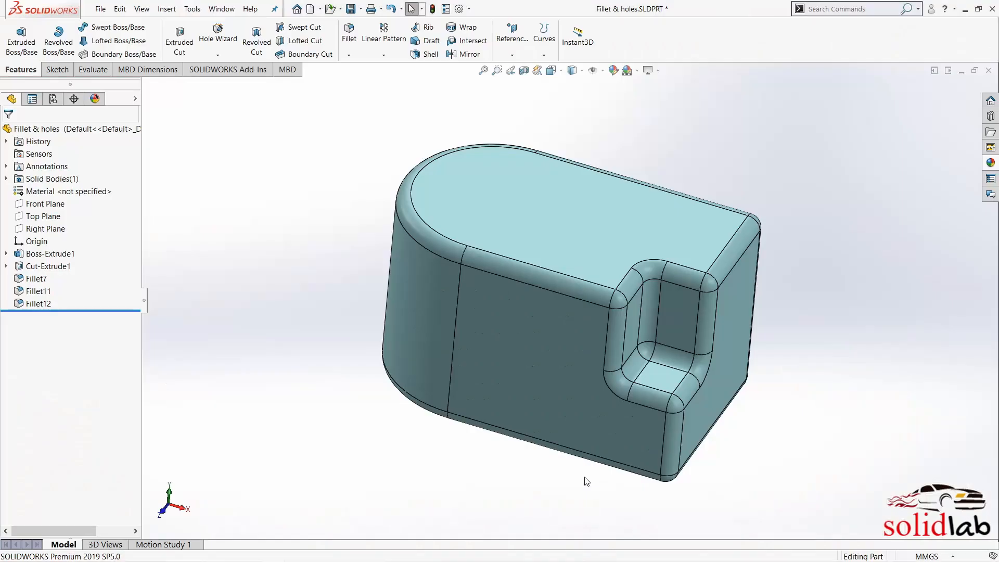
left_click(38, 292)
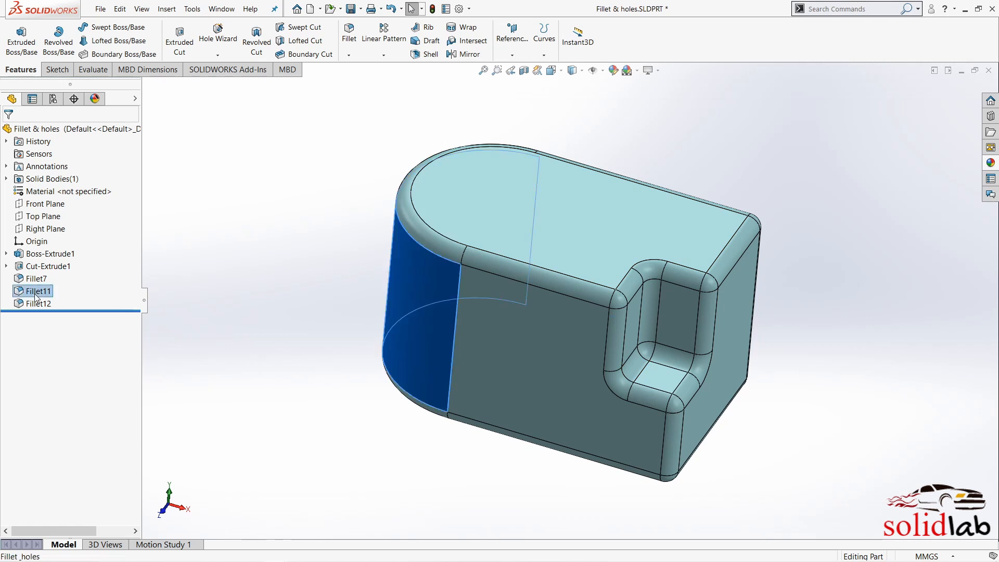
left_click(38, 304)
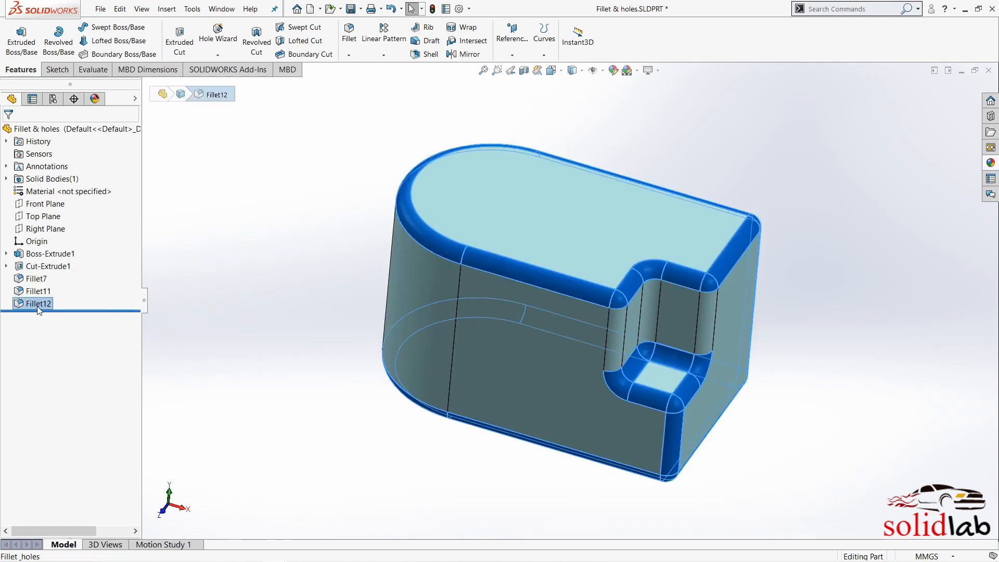
key("Delete")
key("Return")
mouse_move(445, 326)
middle_mouse_down()
mouse_move(479, 334)
mouse_move(500, 274)
mouse_move(477, 363)
mouse_move(453, 354)
mouse_move(451, 340)
middle_mouse_up()
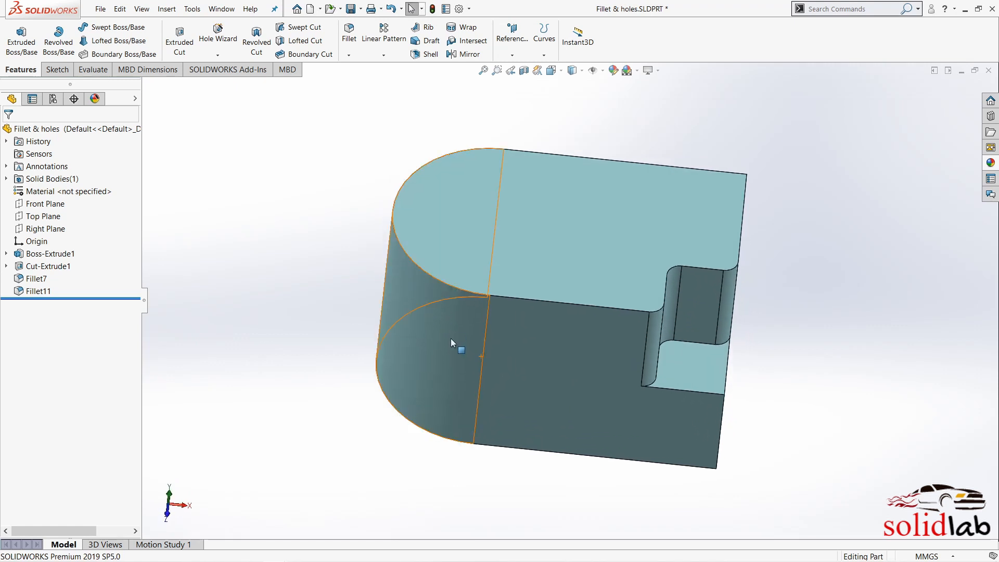
- Start the Hole Wizard, compare its straight and tapered tap types, and choose the counterbore hole type
left_click(218, 44)
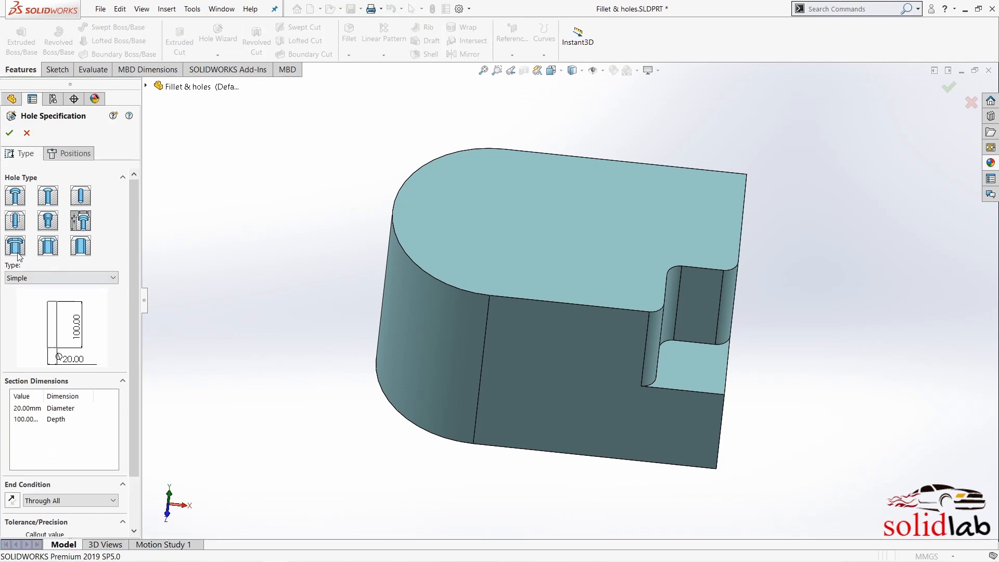
left_click(19, 200)
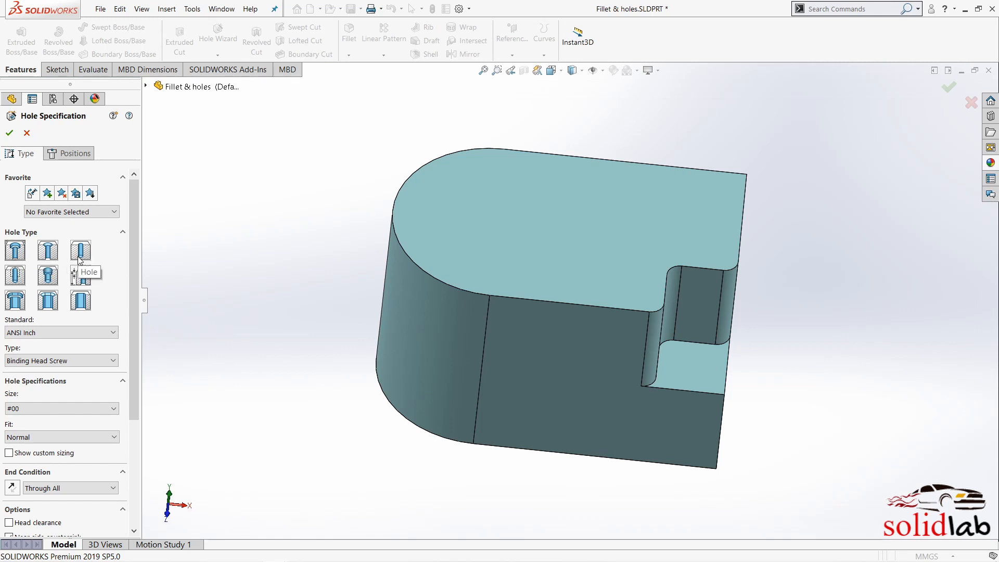
left_click(16, 273)
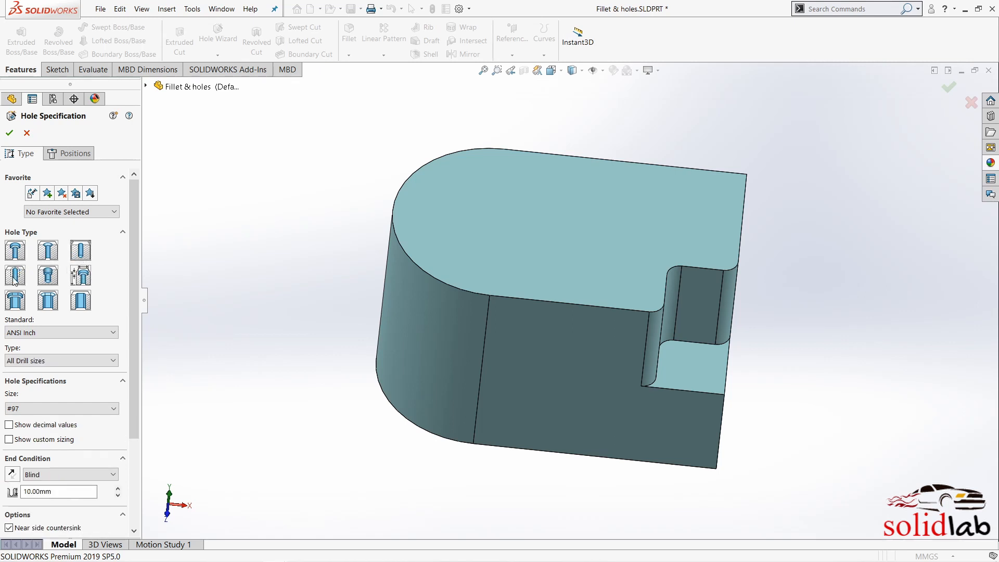
left_click(48, 276)
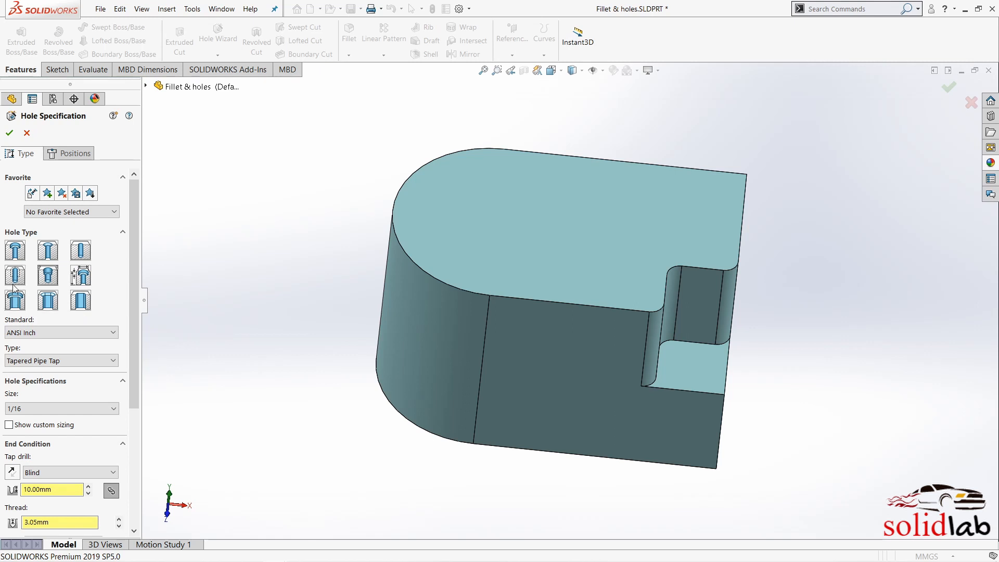
left_click(15, 251)
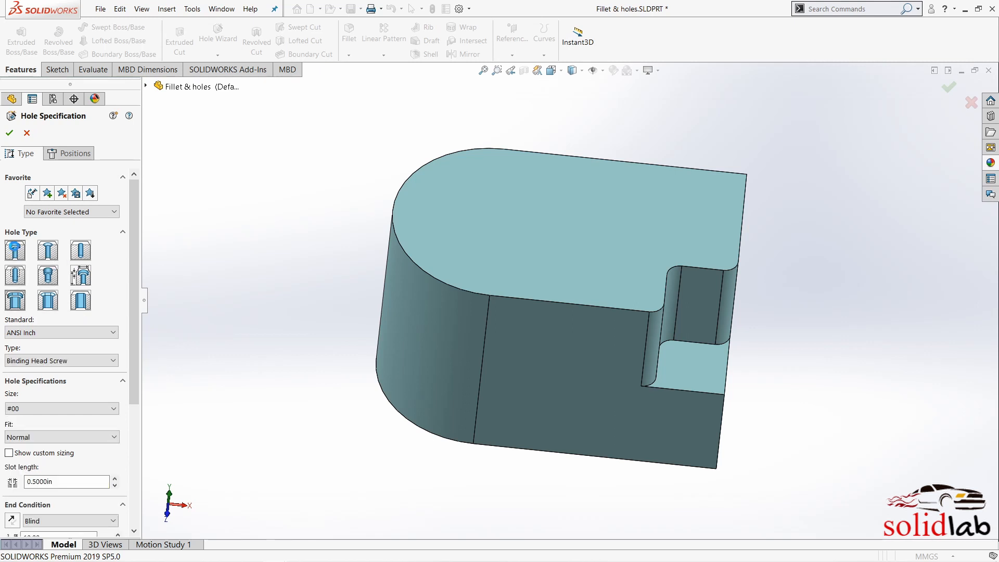
- Set the counterbore hole to the ISO standard, Hex Bolt Grade C ISO 4016 type, size M8
left_click(23, 333)
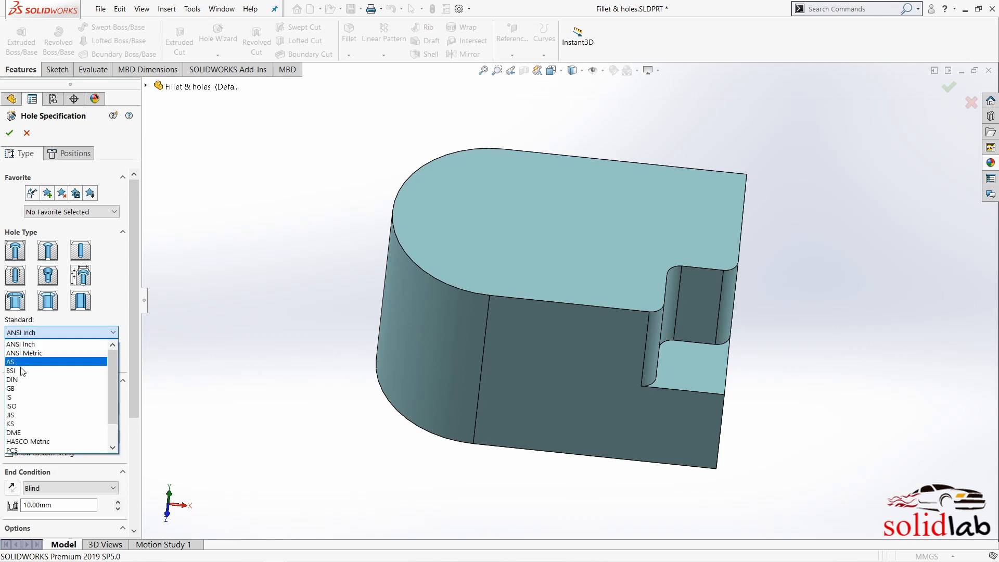
left_click(23, 407)
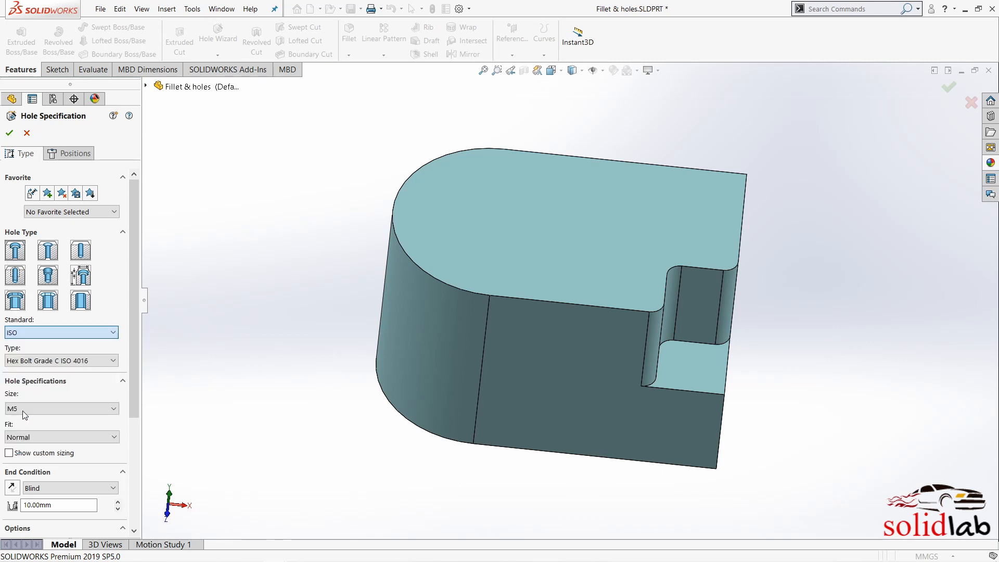
left_click(29, 361)
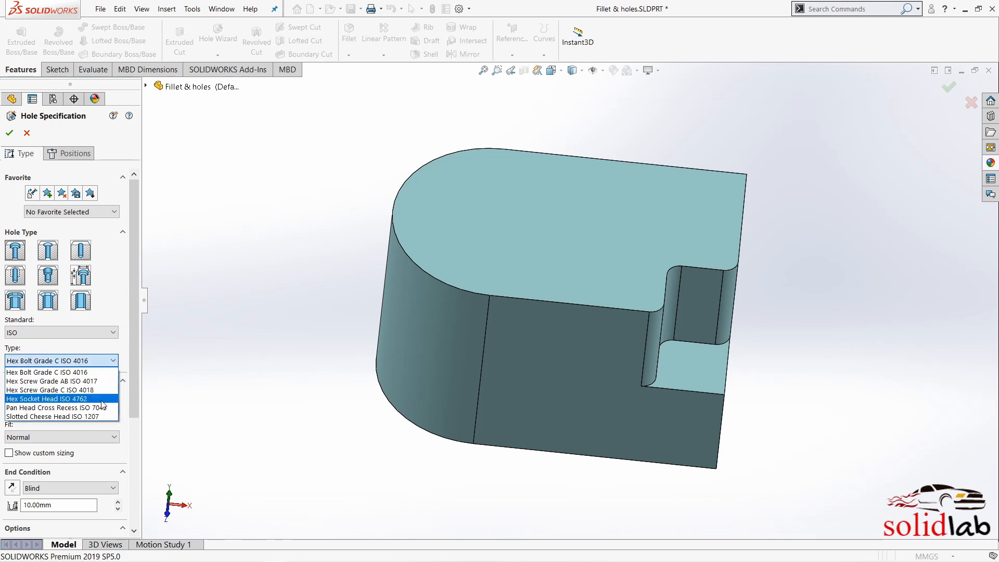
left_click(103, 368)
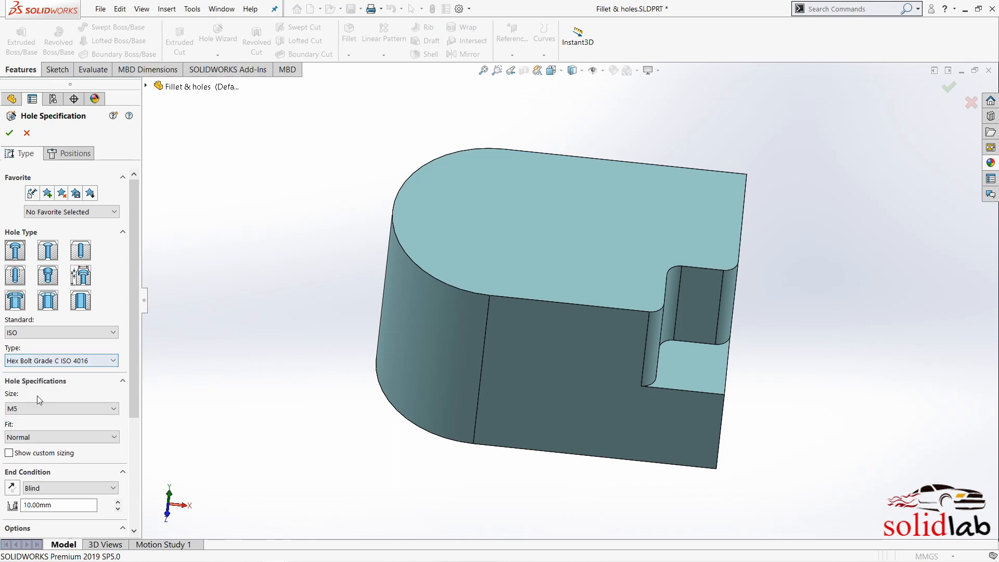
left_click_drag(131, 373, 133, 414)
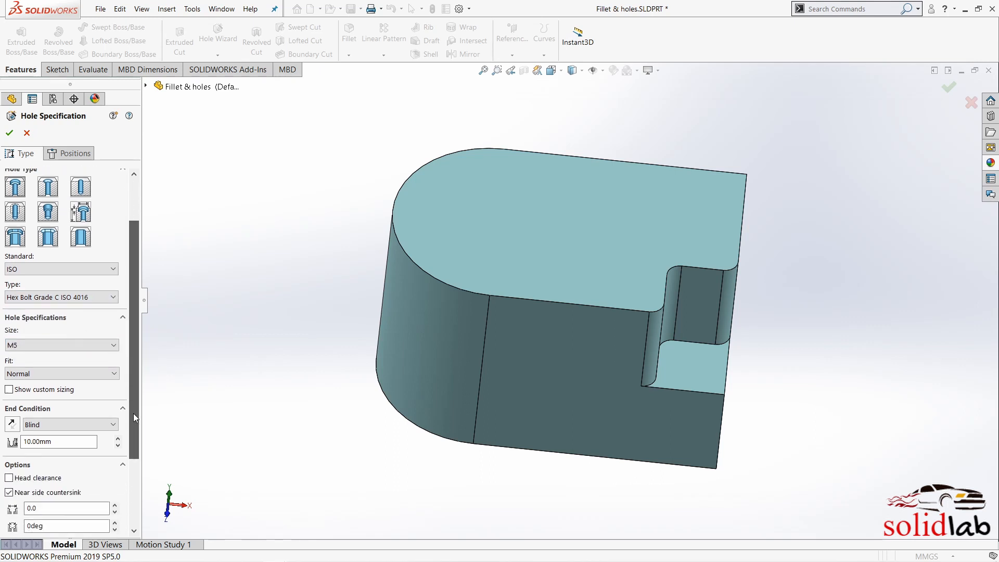
left_click(26, 344)
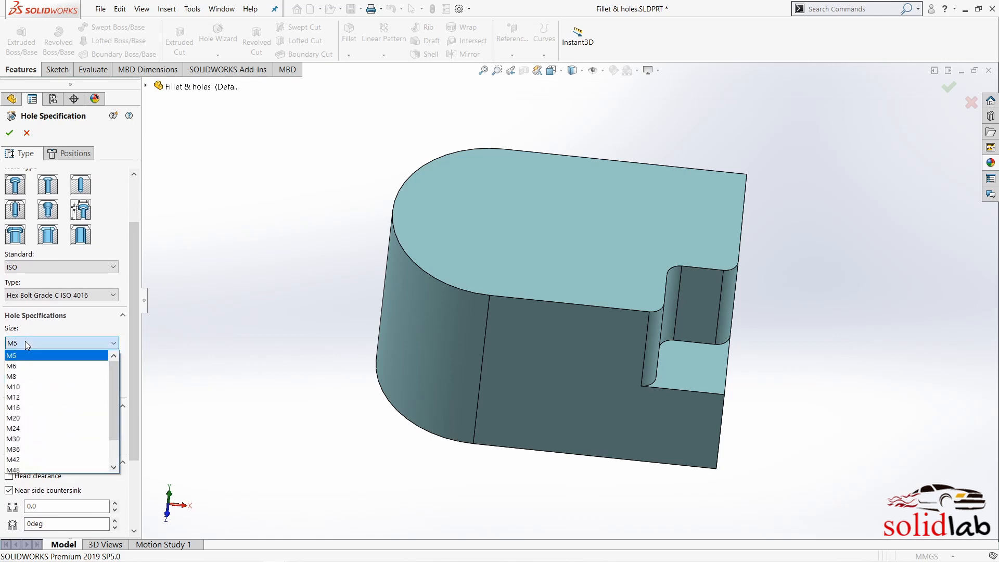
left_click(28, 376)
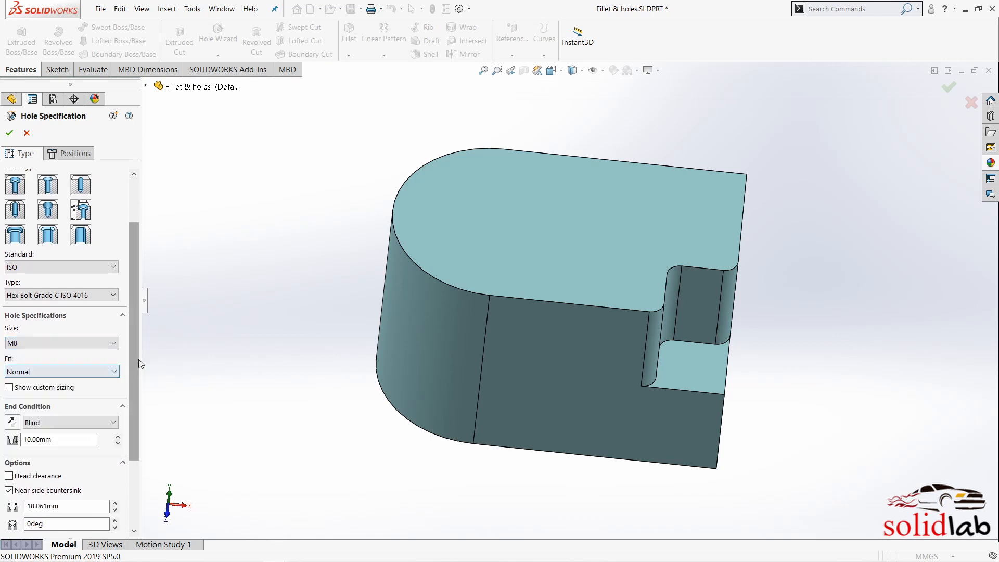
- Review the fit choices, keep the Normal fit and turn on custom sizing for the hole
left_click_drag(138, 360, 132, 402)
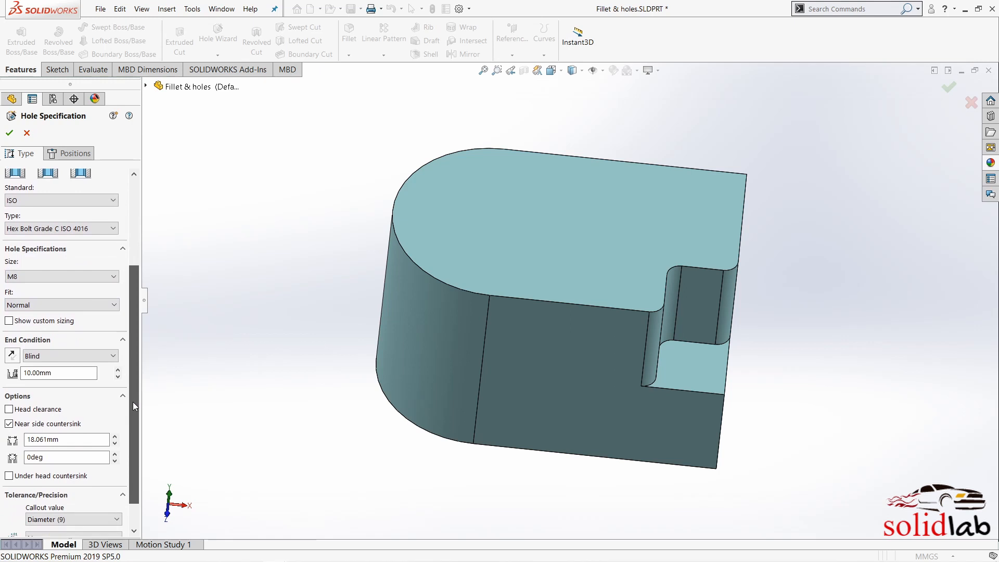
left_click(23, 307)
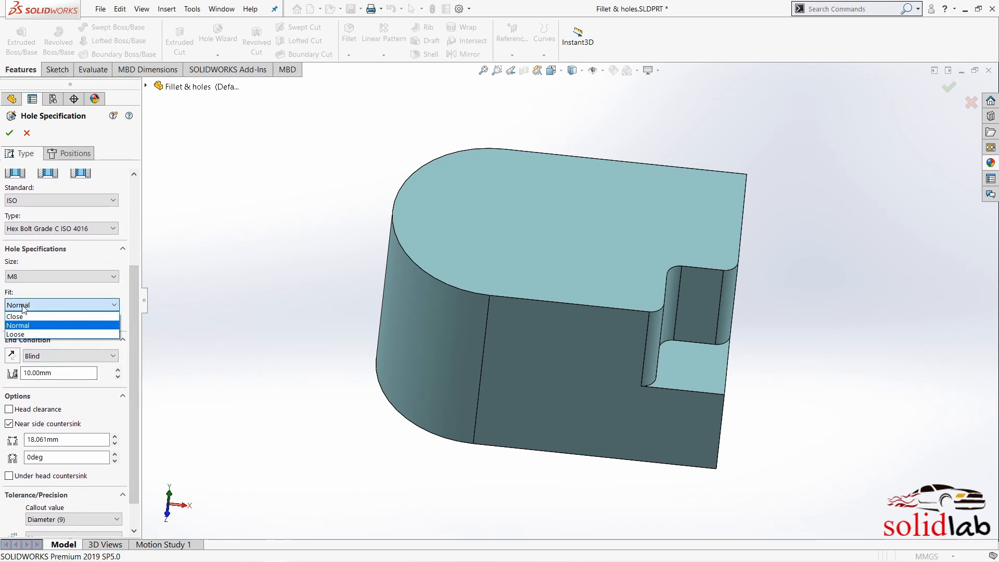
left_click(23, 308)
left_click(37, 304)
left_click(36, 302)
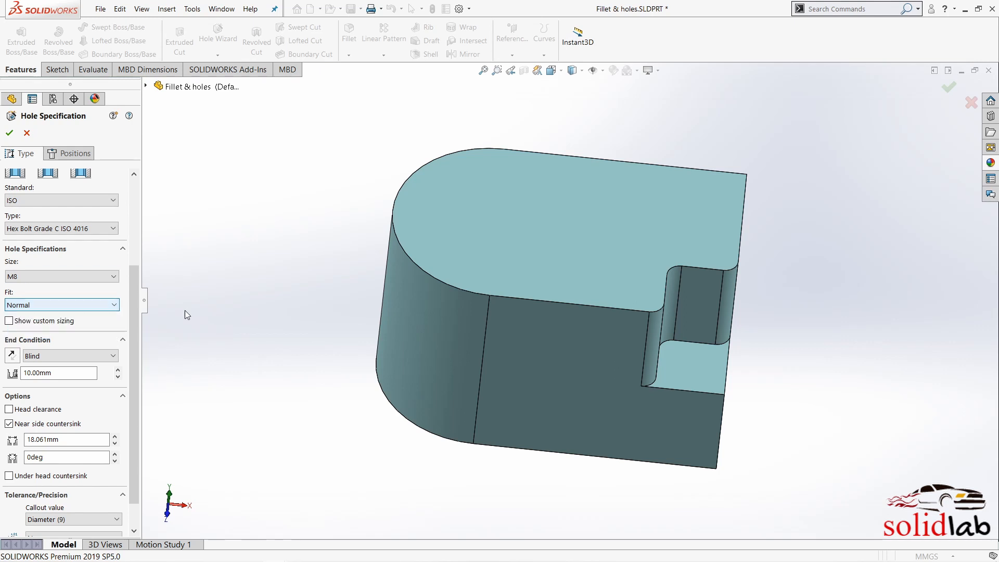
left_click(18, 322)
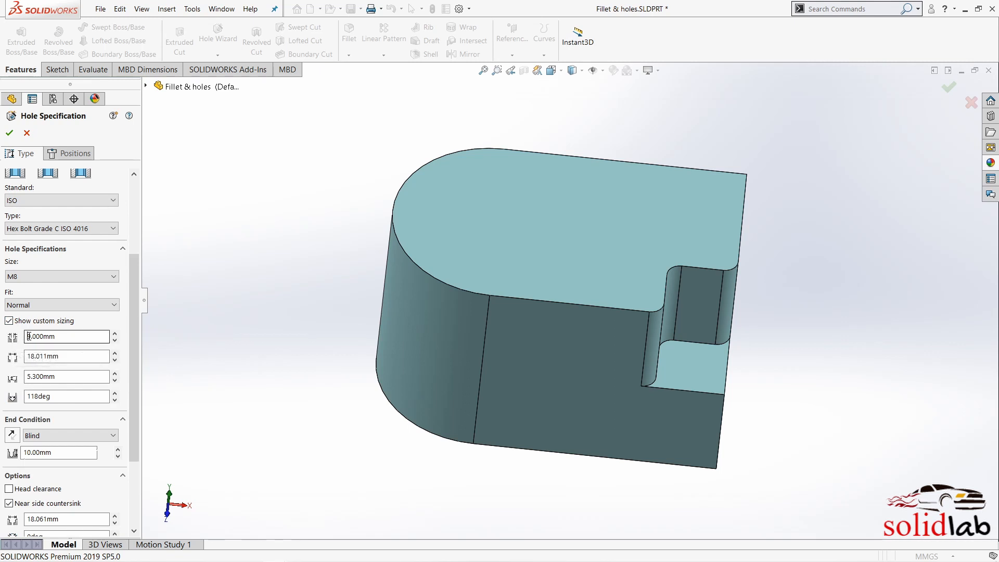
- Examine the custom hole diameter, counterbore diameter, counterbore depth and drill point angle fields
double_click(29, 336)
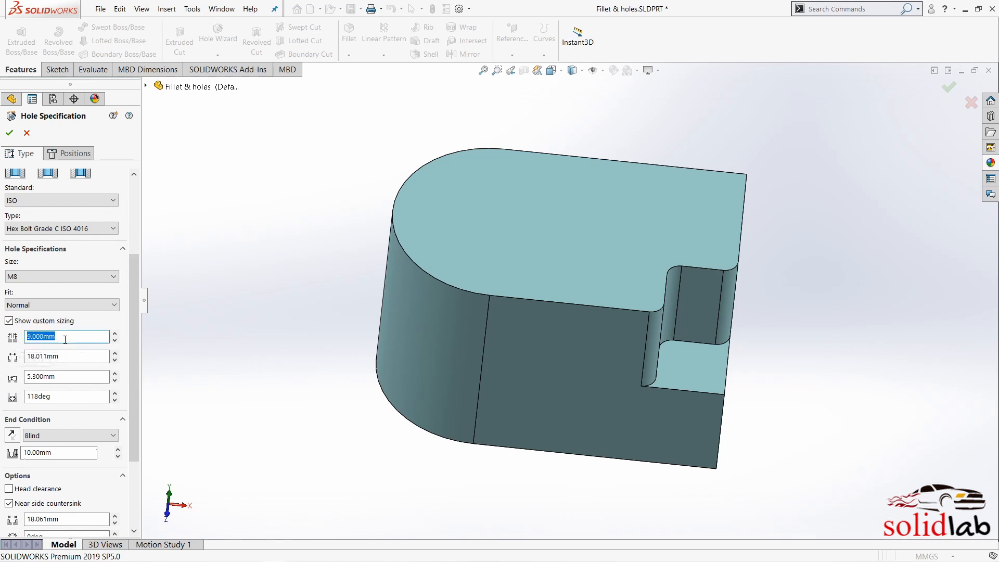
left_click(65, 339)
left_click(67, 357)
left_click(69, 358)
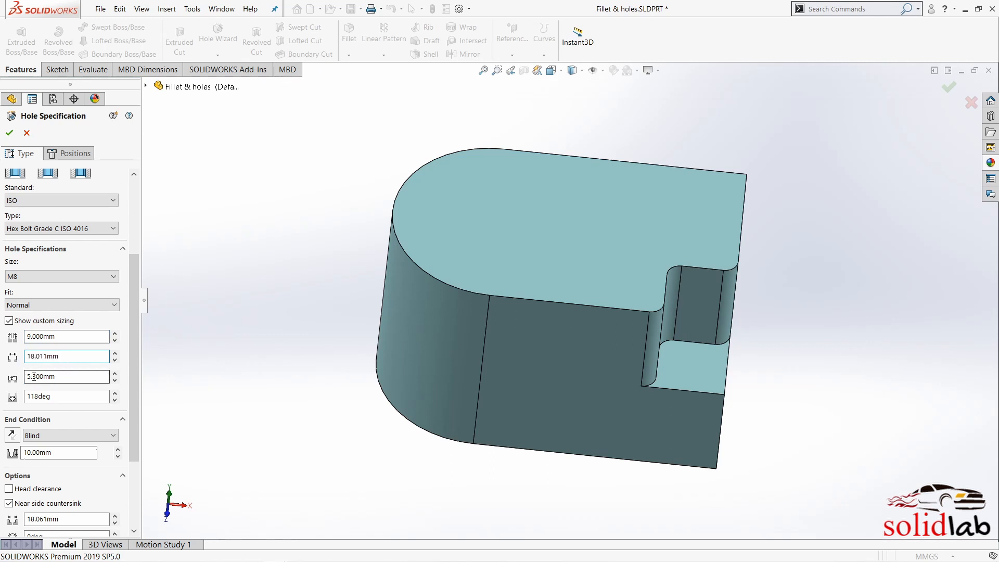
left_click_drag(33, 377, 28, 398)
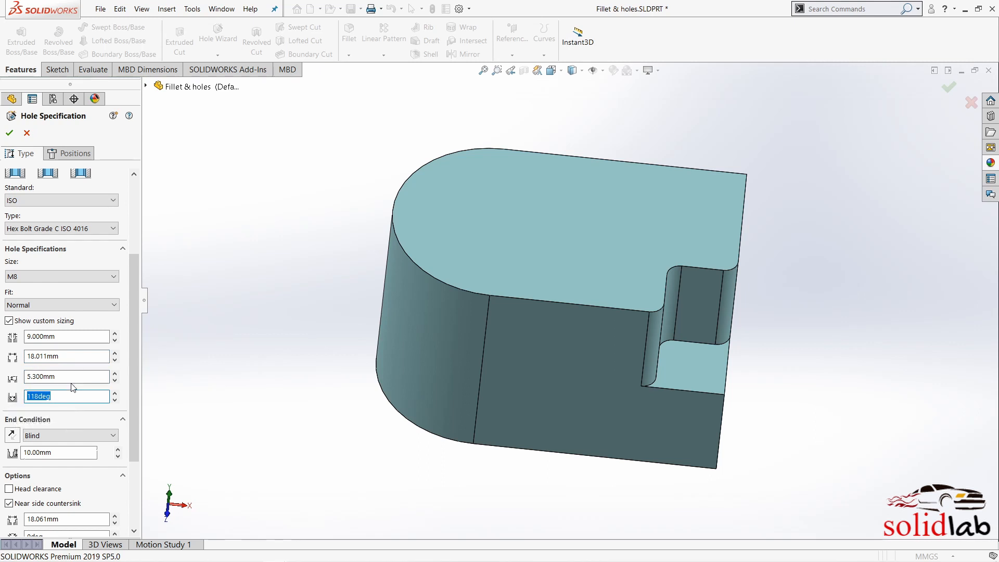
left_click(132, 402)
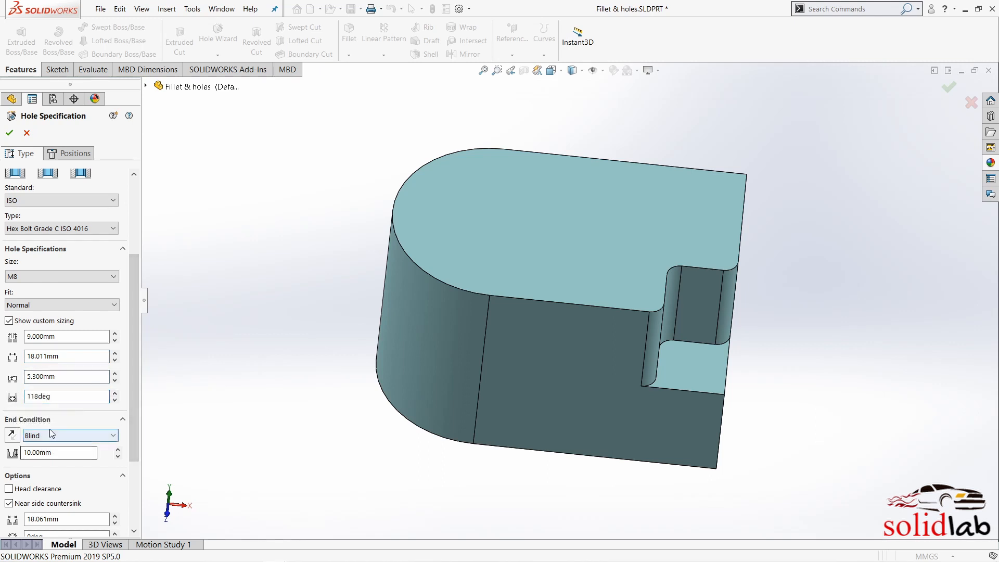
- Set the blind hole depth to 25 mm and look through the remaining hole options
left_click_drag(64, 453, 0, 444)
type("25")
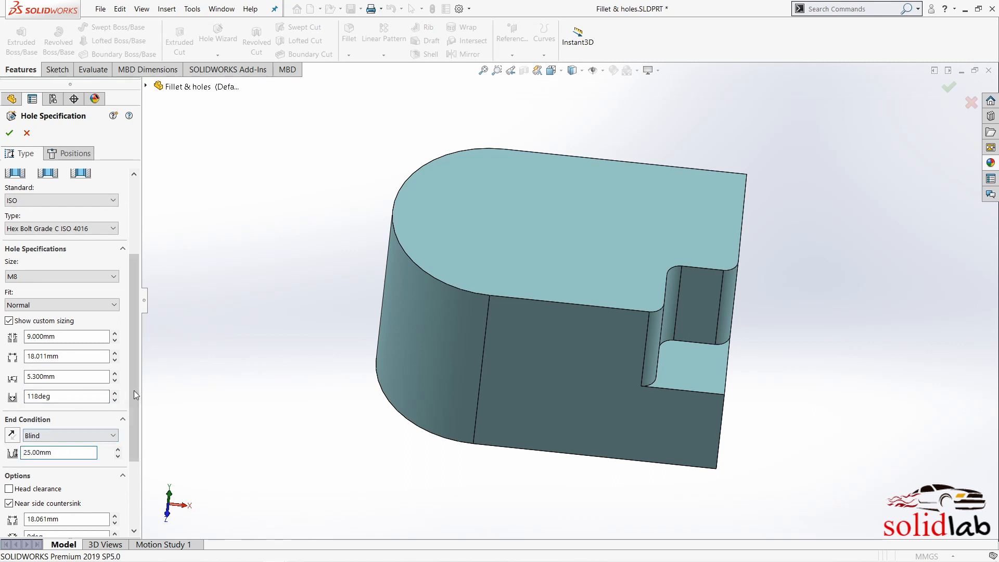
left_click_drag(134, 376, 133, 426)
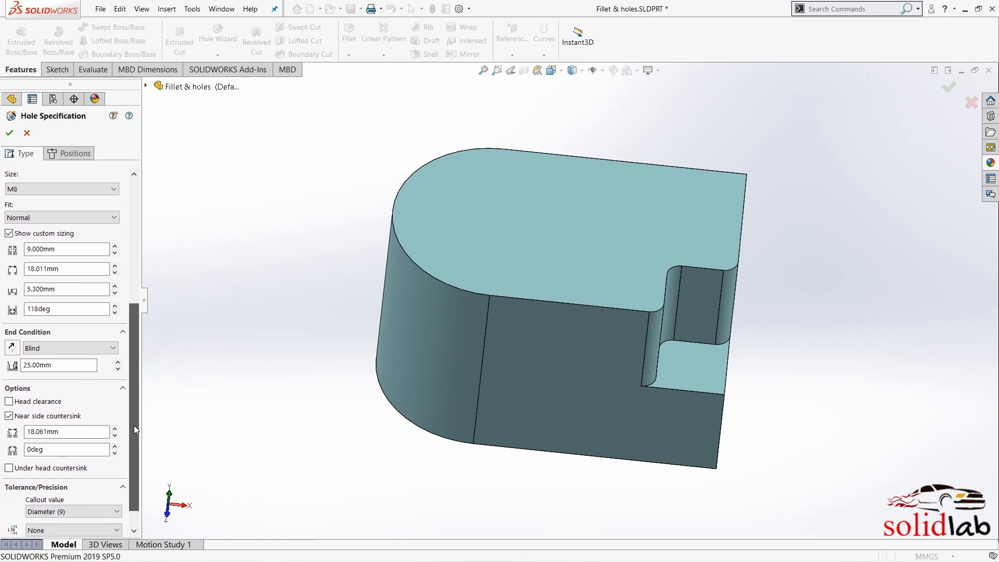
scroll(124, 423, "up", 2)
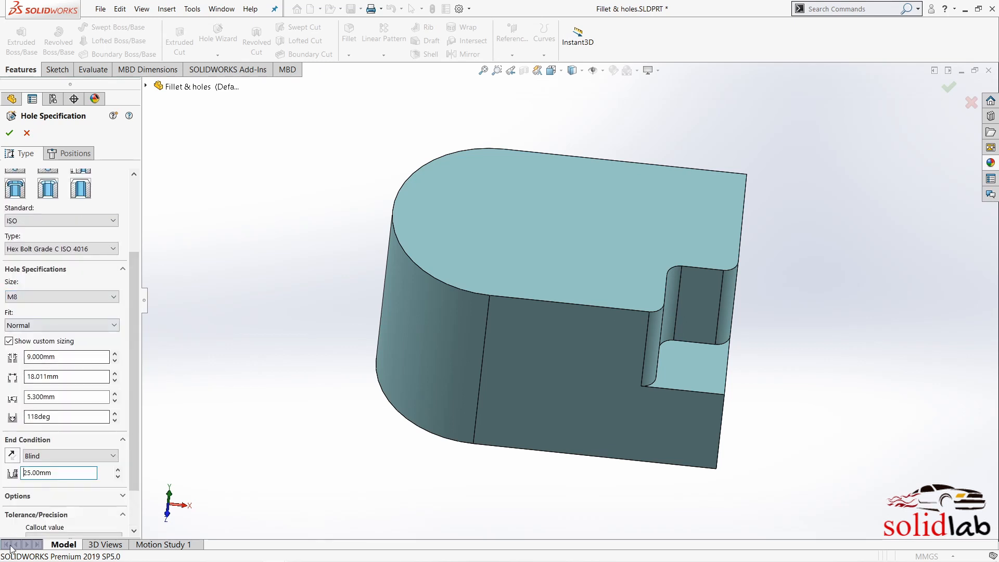
- Choose the block's upper face for hole positioning and place one hole center near the rounded end
left_click(70, 155)
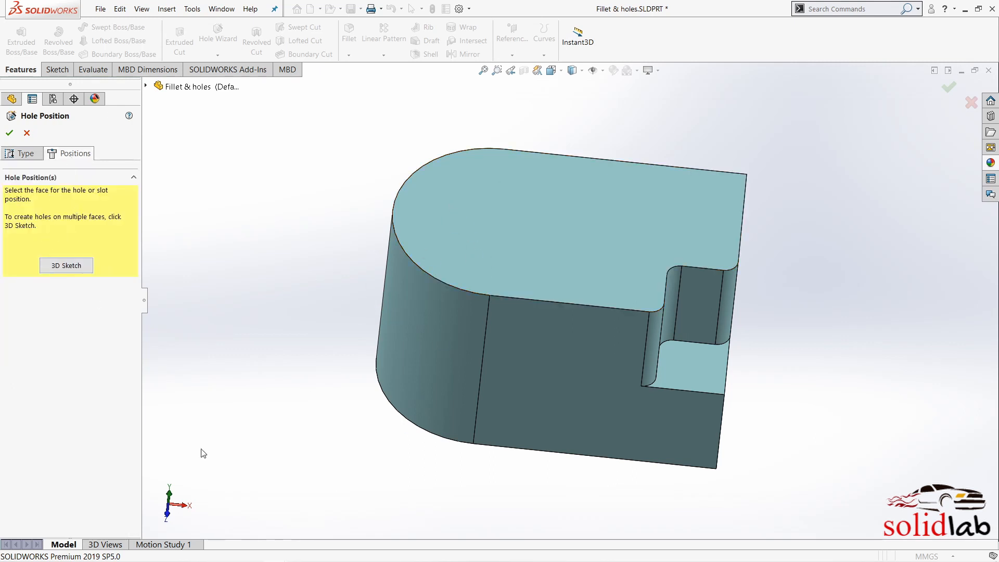
key("ctrl+7")
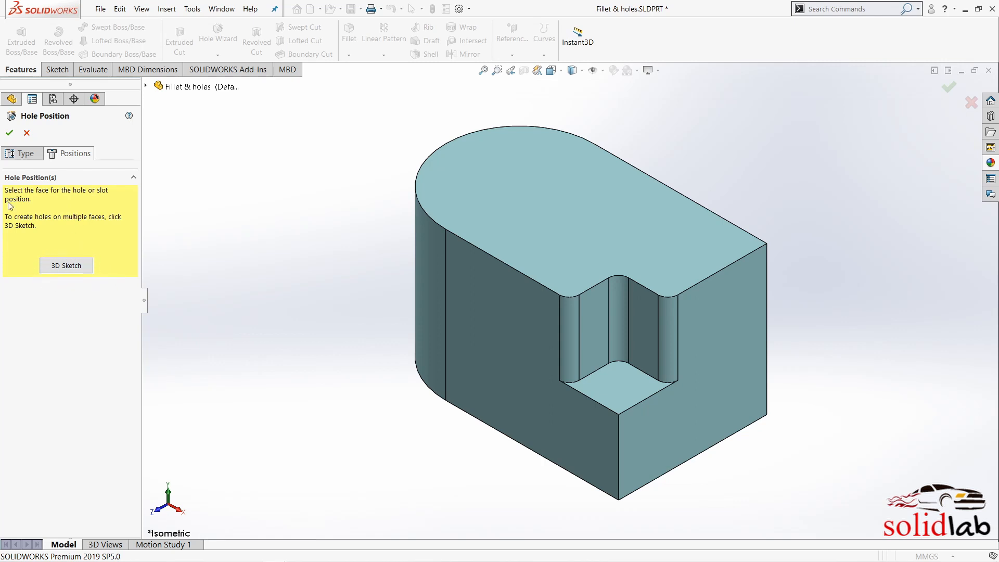
left_click(512, 183)
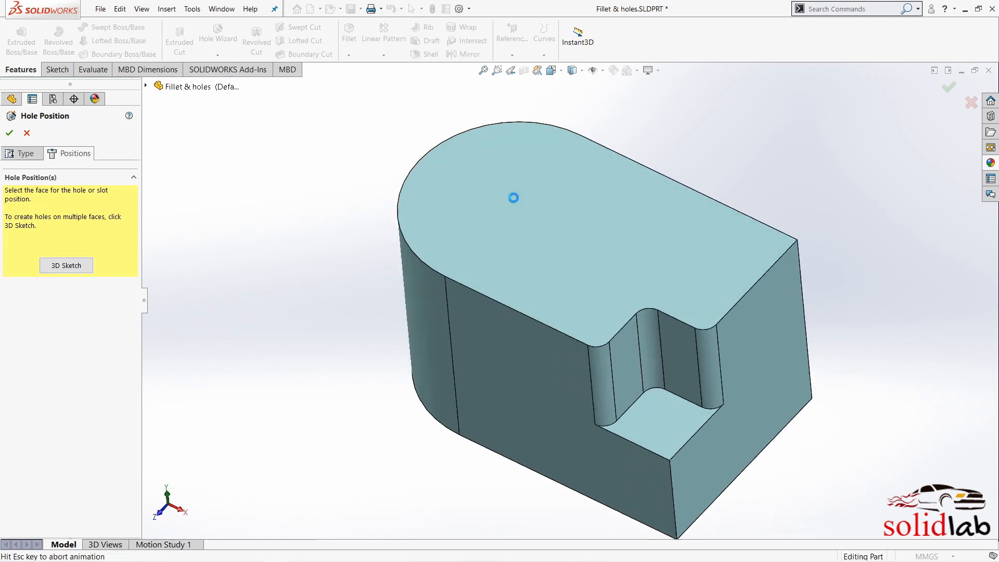
left_click(498, 290)
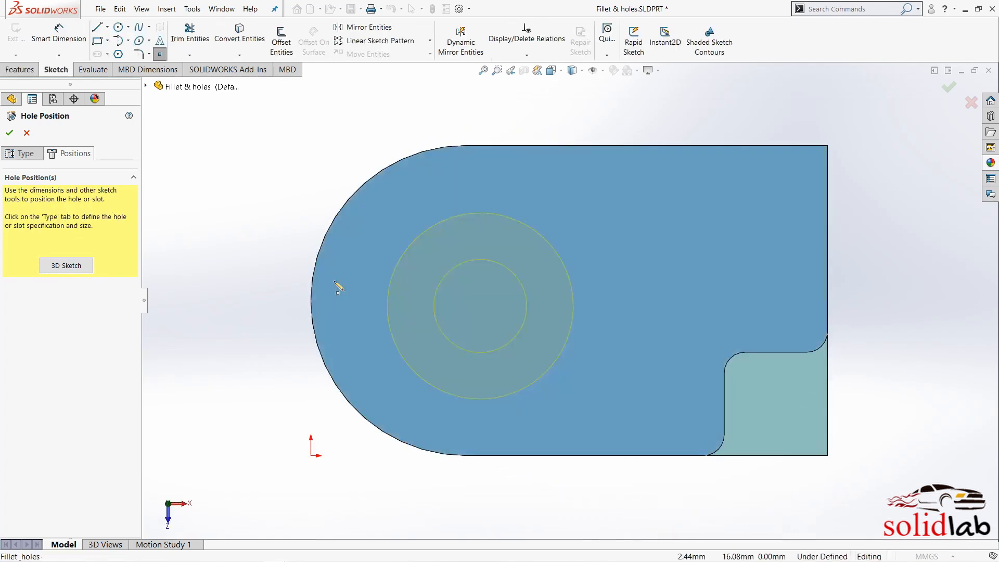
left_click(161, 54)
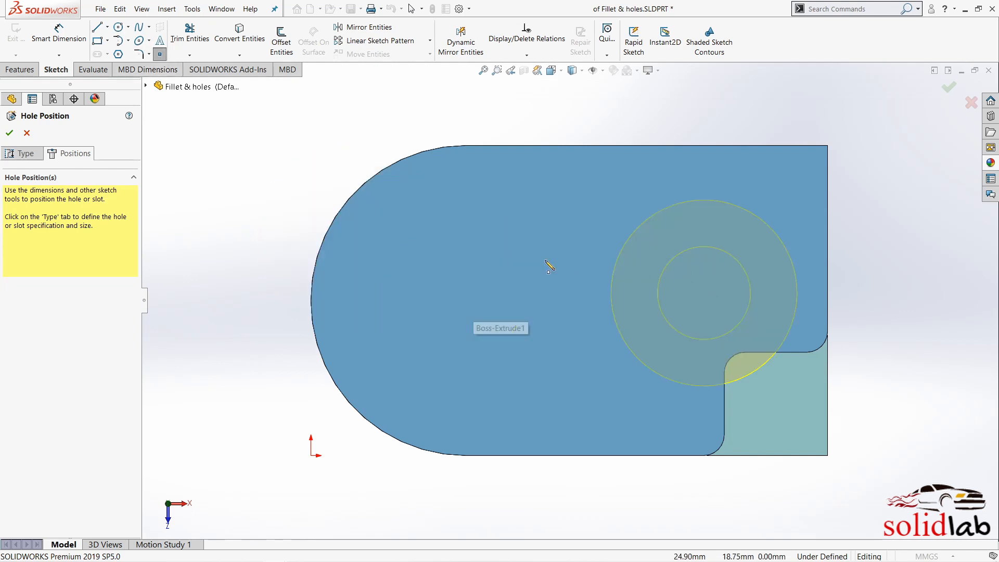
left_click(493, 268)
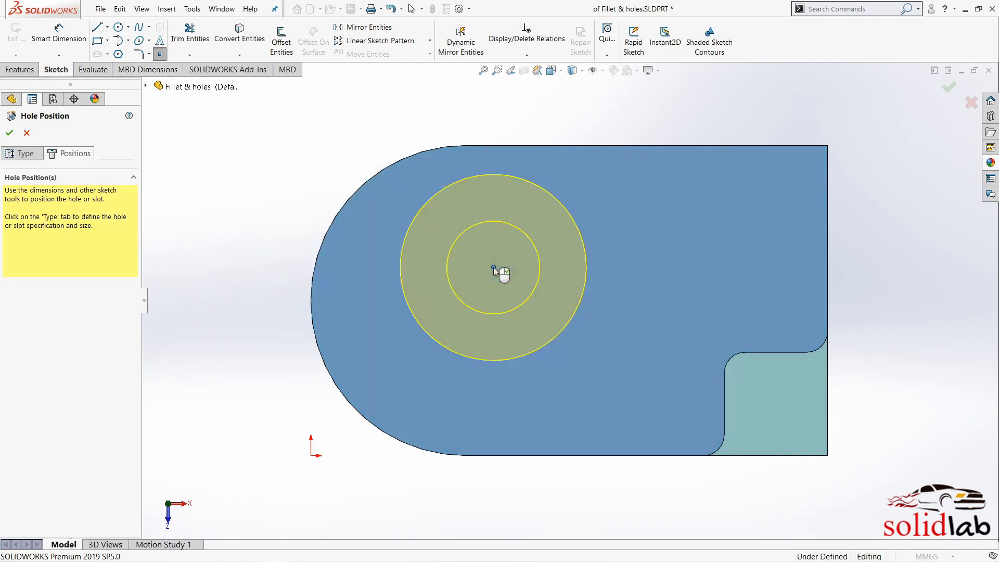
key("Escape")
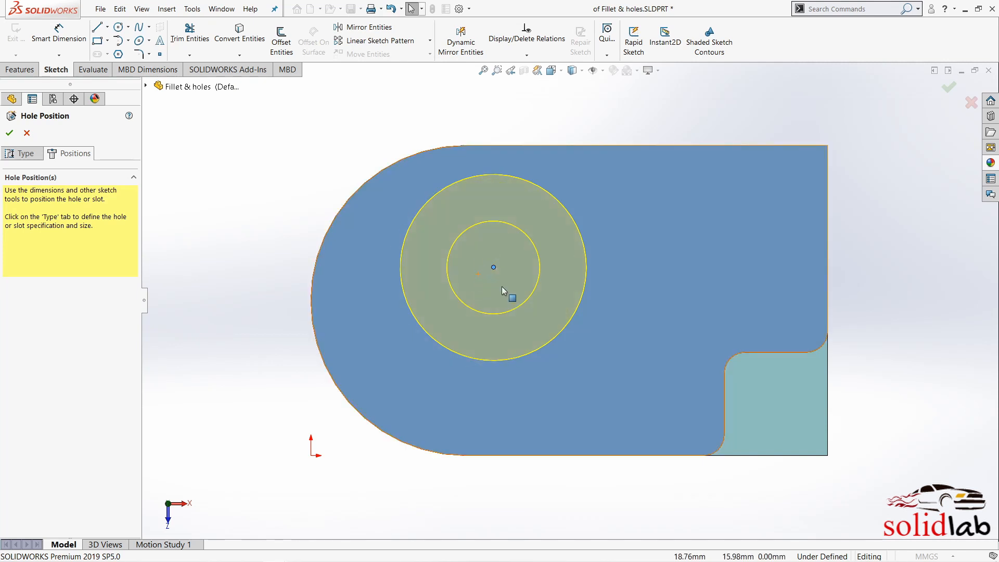
- Add a concentric relation between the hole's center point and the rounded end edge
left_click(493, 267)
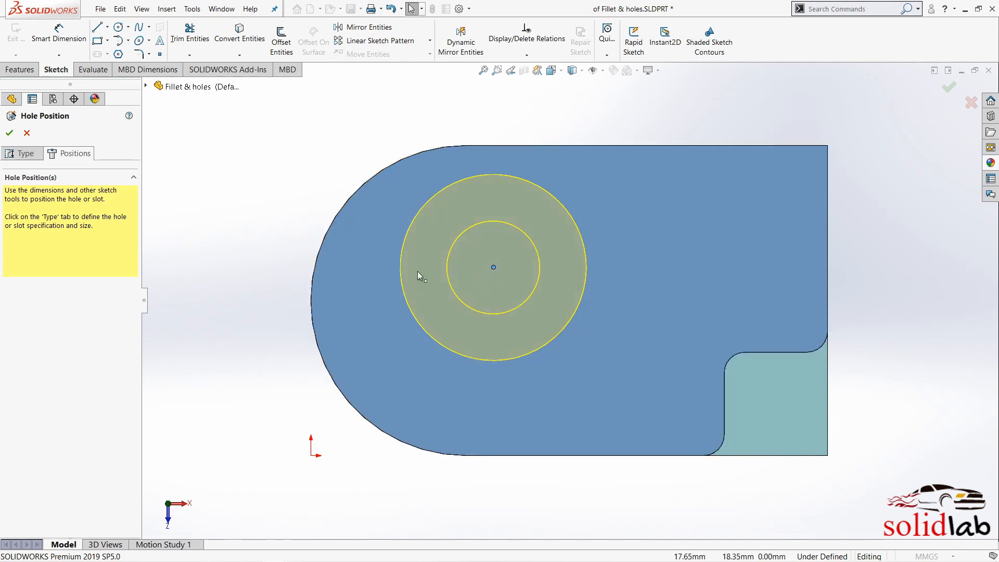
left_click(357, 194, "ctrl")
left_click(403, 160)
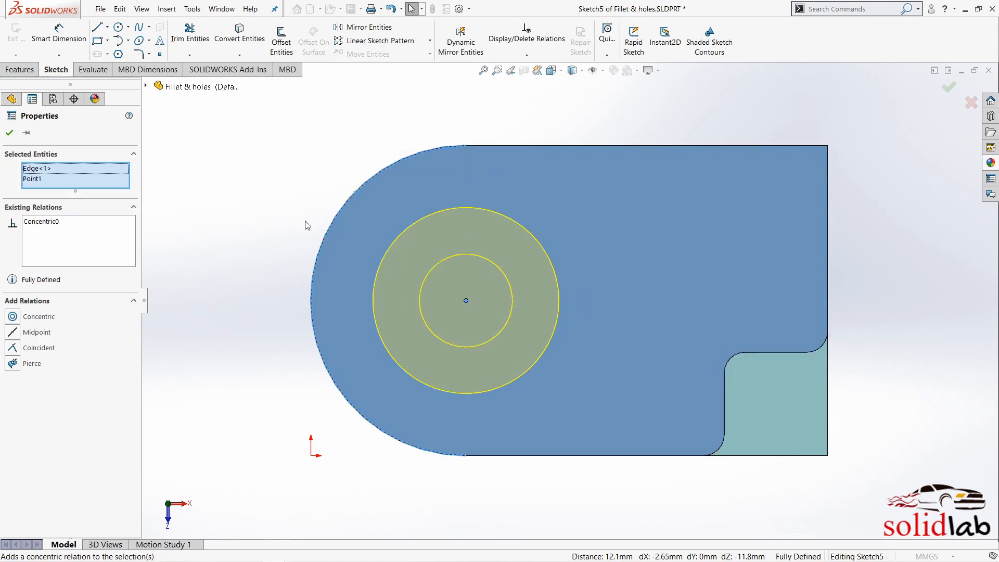
left_click(307, 225)
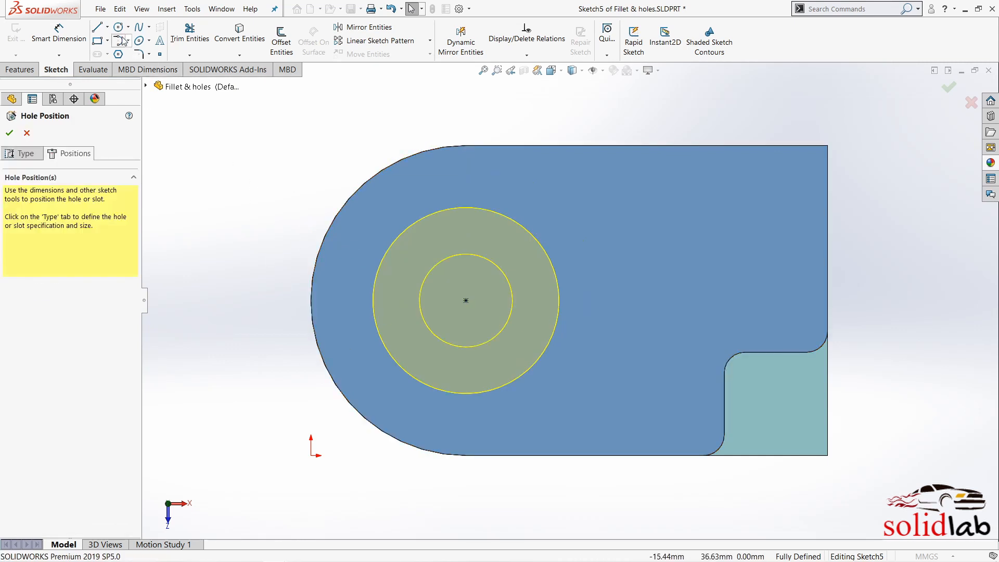
- Place a second hole center on the upper face toward the notched end, about 22.3 mm lengthwise from the first
left_click(160, 53)
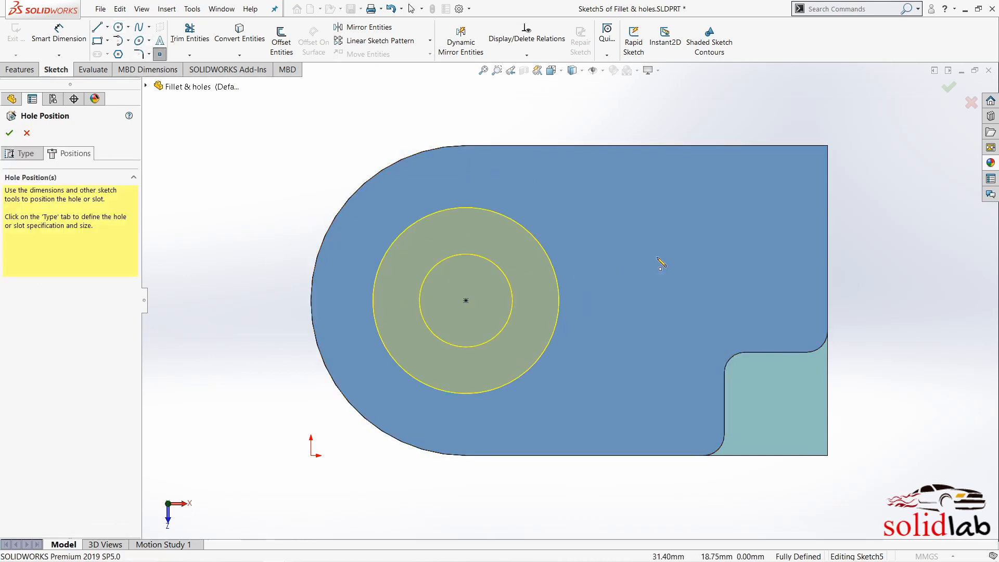
left_click(696, 248)
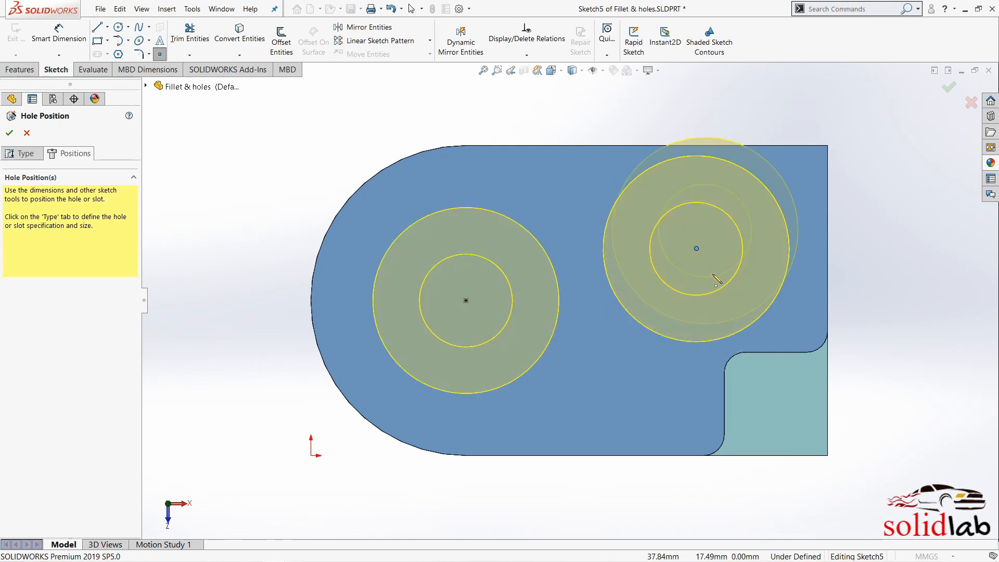
key("Escape")
- Dimension the lengthwise distance between the two hole centers and set it to 22 mm
right_click_drag(675, 413, 647, 266)
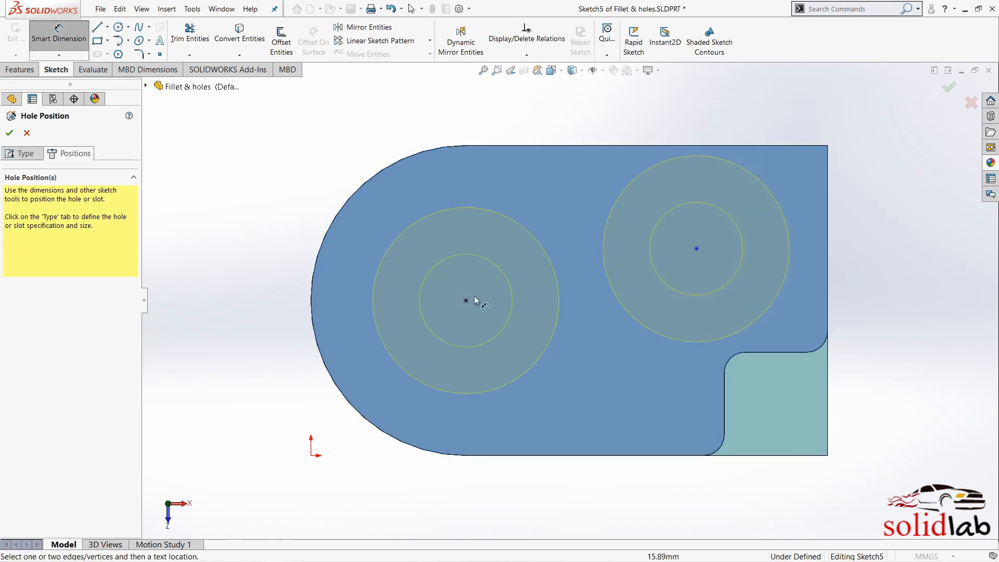
left_click(466, 300)
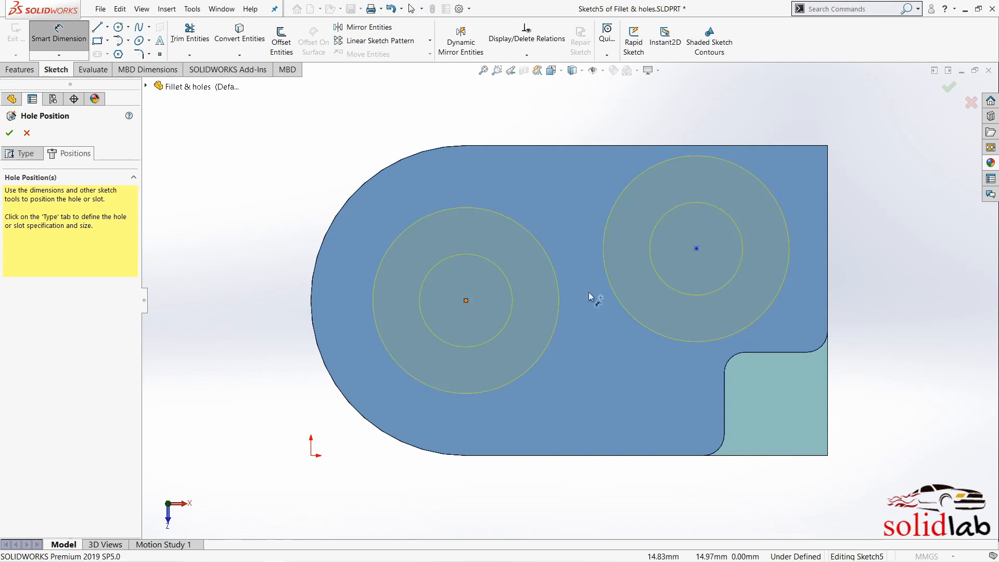
left_click(697, 249)
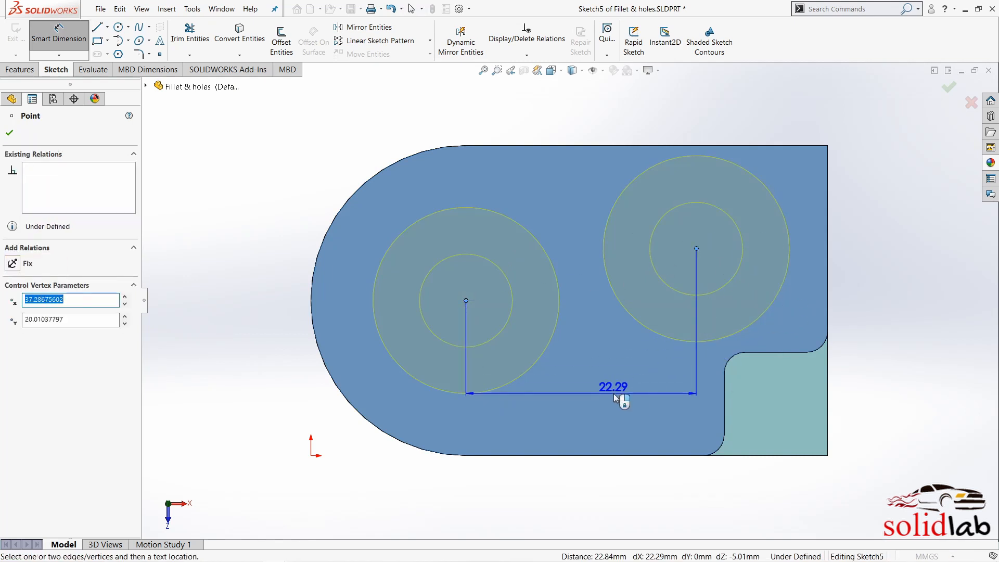
left_click(613, 394)
type("22.00mm")
key("Return")
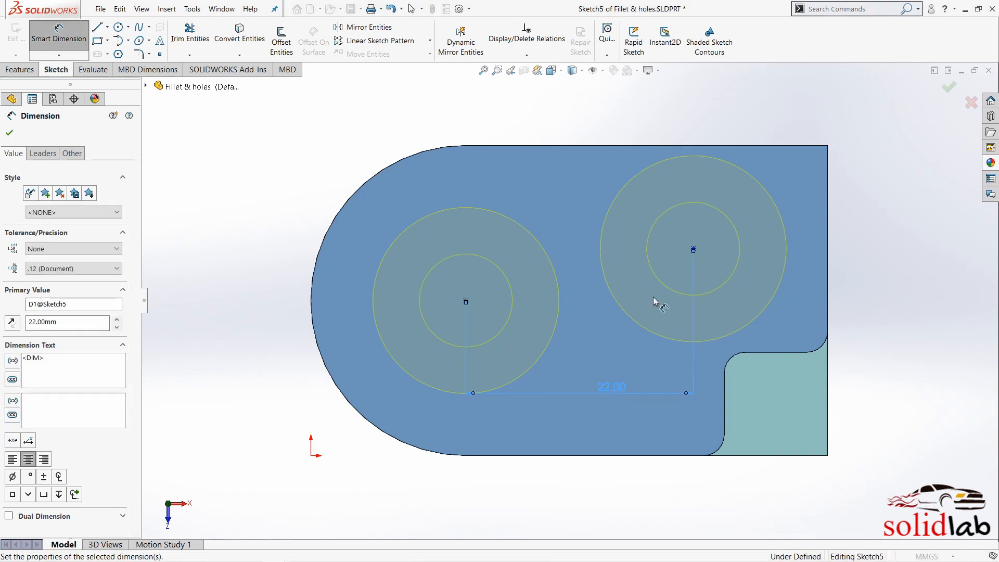
- Dimension the widthwise distance between the two hole centers and set it to 5 mm
left_click(466, 300)
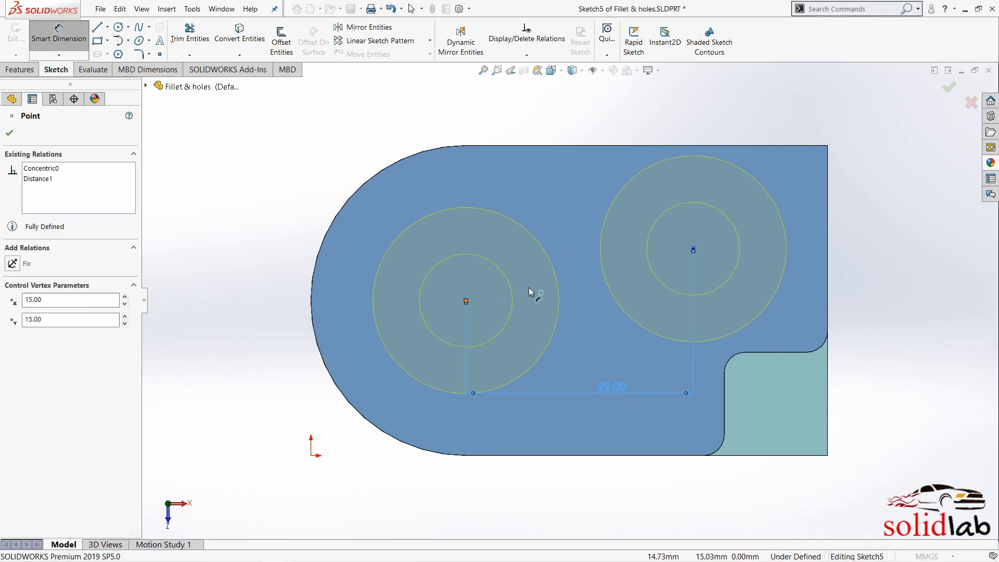
left_click(693, 250)
left_click(858, 289)
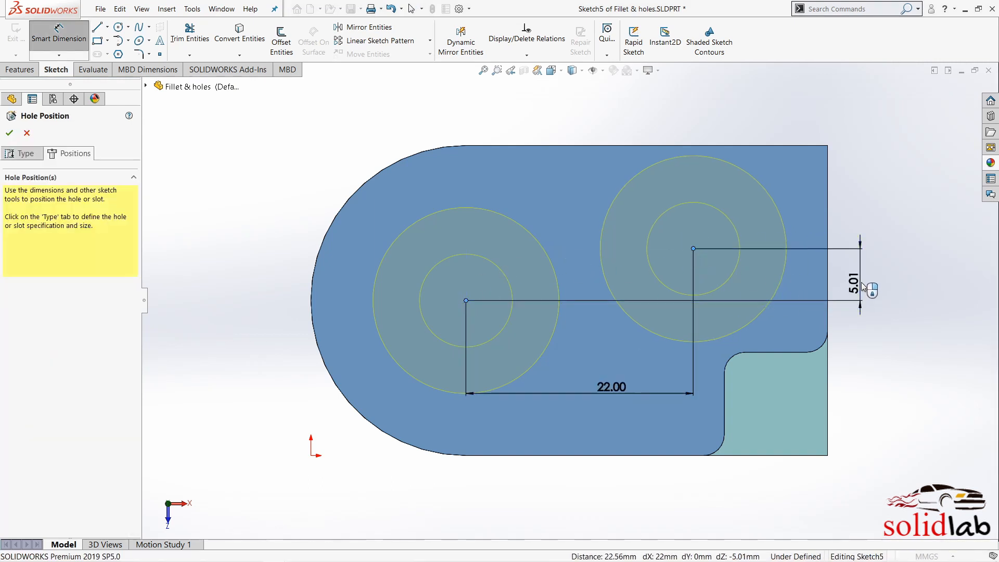
type("5")
key("Return")
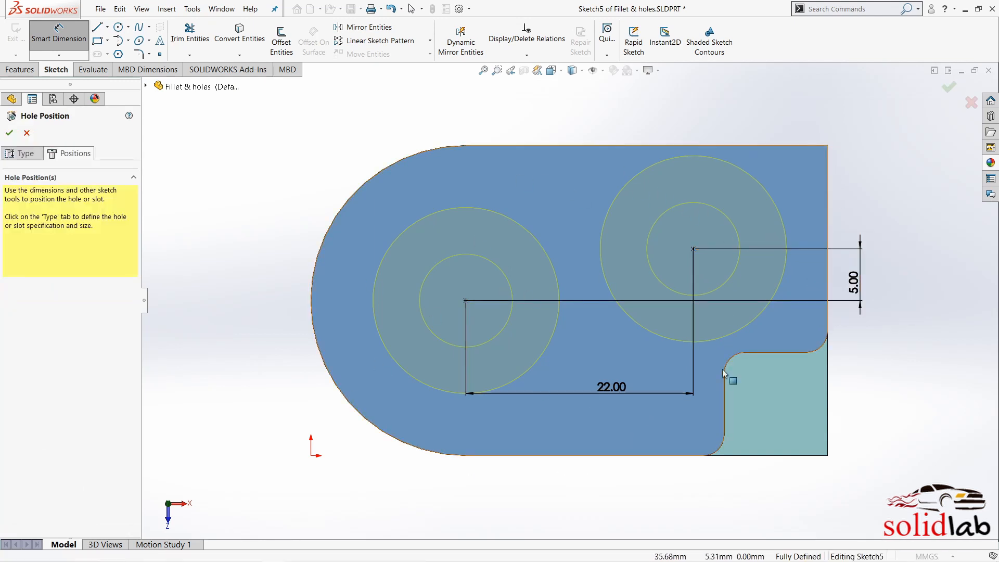
key("Escape")
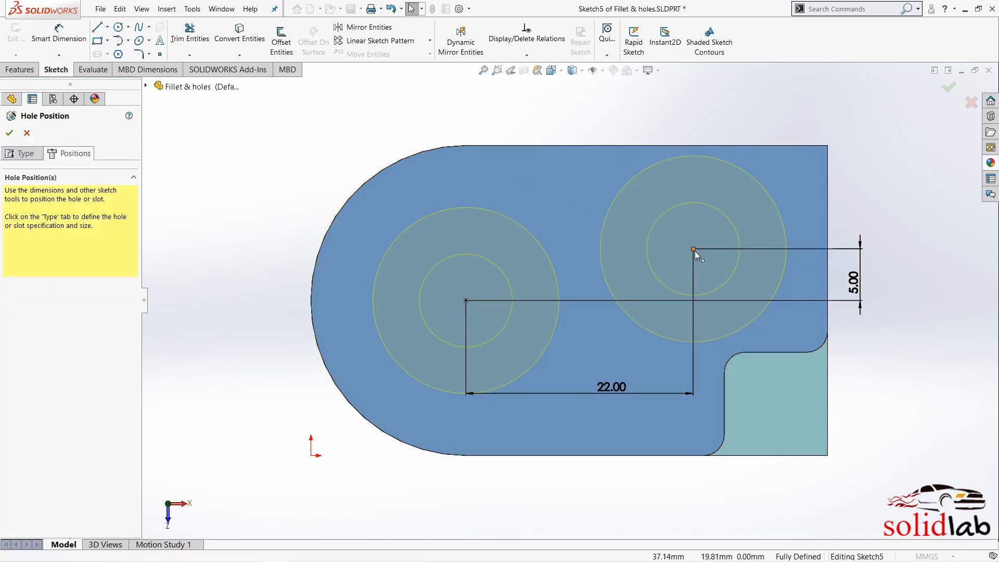
- Delete the second hole center near the notched end and finish the counterbore with only the concentric hole
left_click(695, 251)
key("Delete")
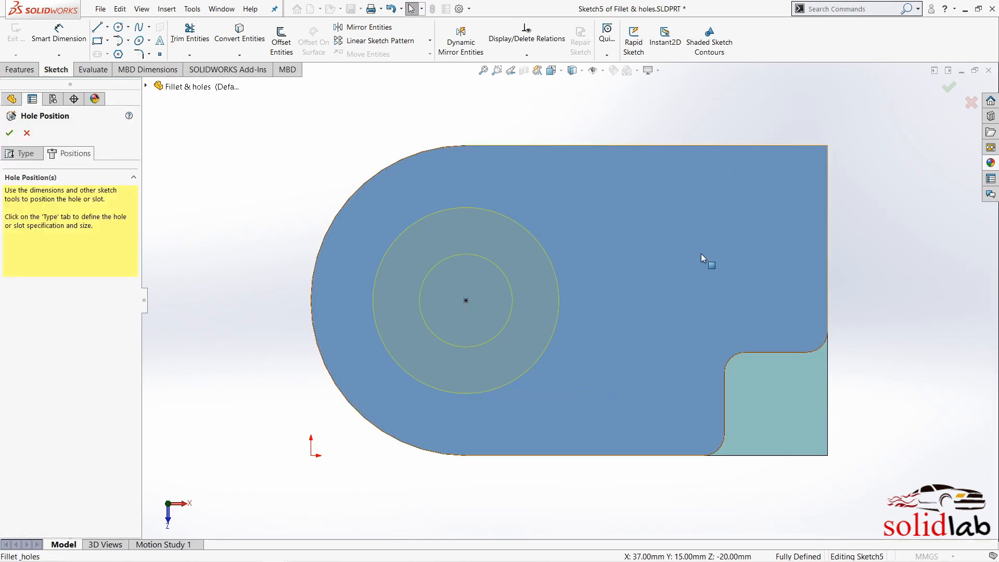
left_click(10, 134)
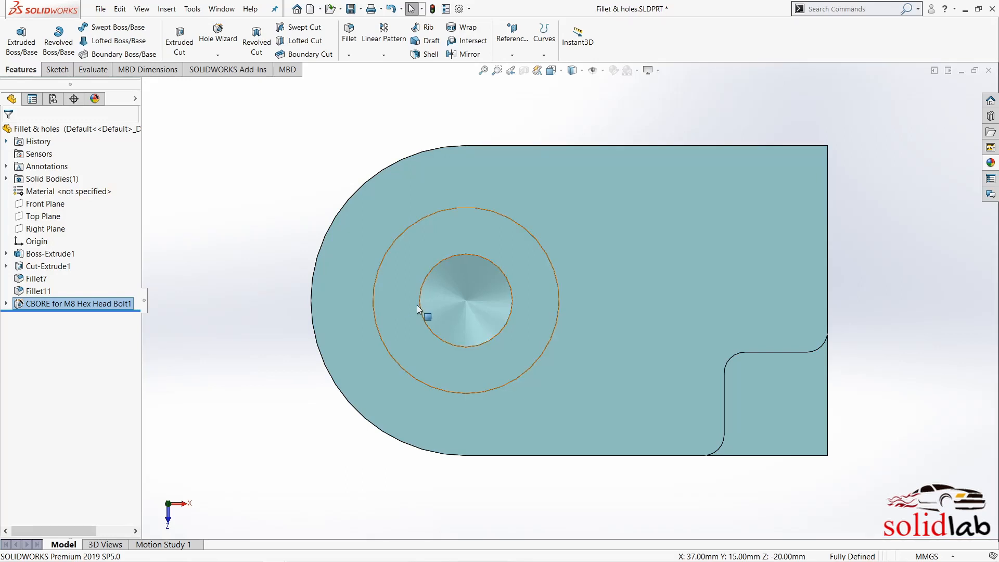
mouse_move(417, 305)
middle_mouse_down()
mouse_move(533, 230)
mouse_move(584, 239)
middle_mouse_up()
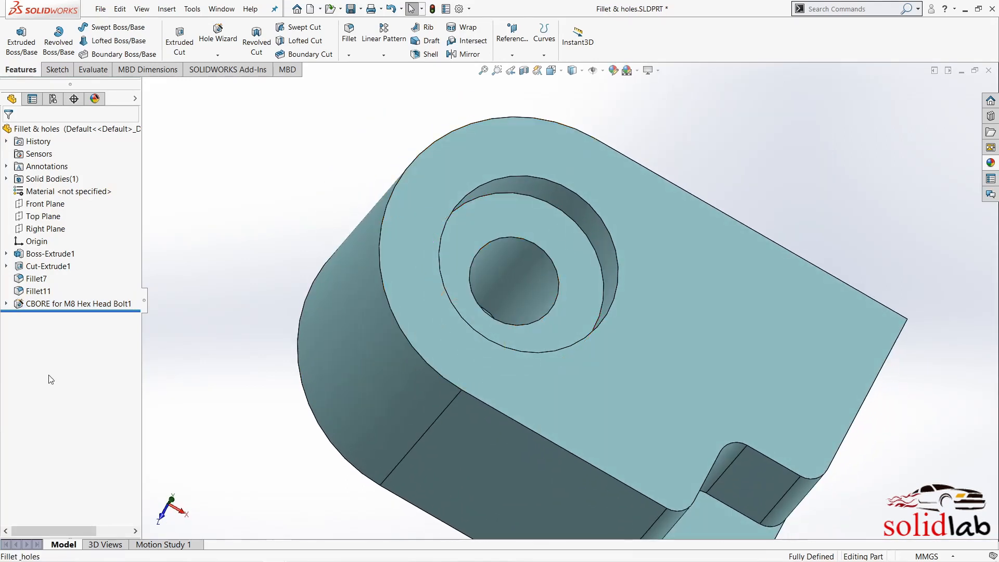
middle_click_drag(394, 371, 417, 420)
key("f")
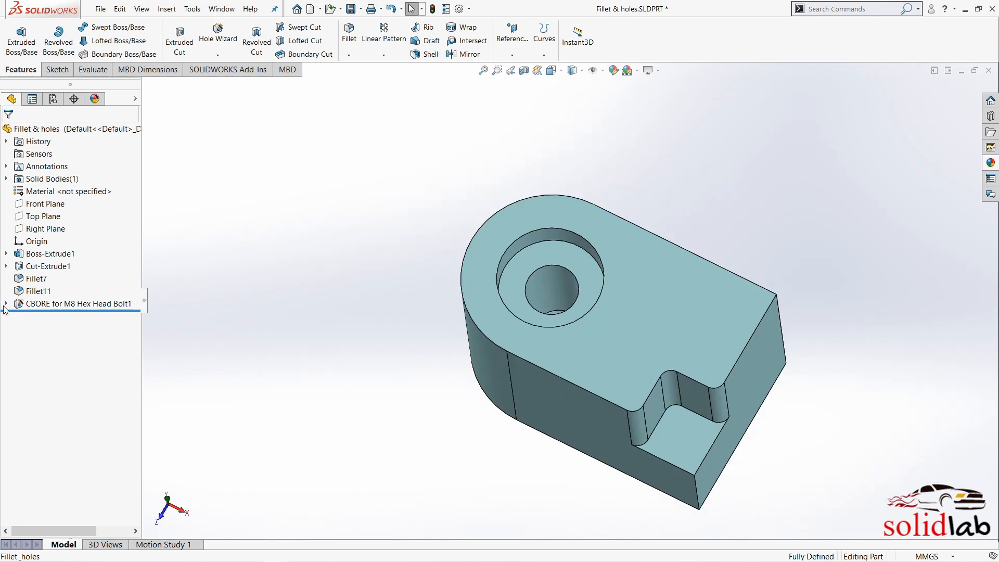
- Expand the M8 counterbore feature and examine its hole profile sketch from several angles in the model
left_click(5, 304)
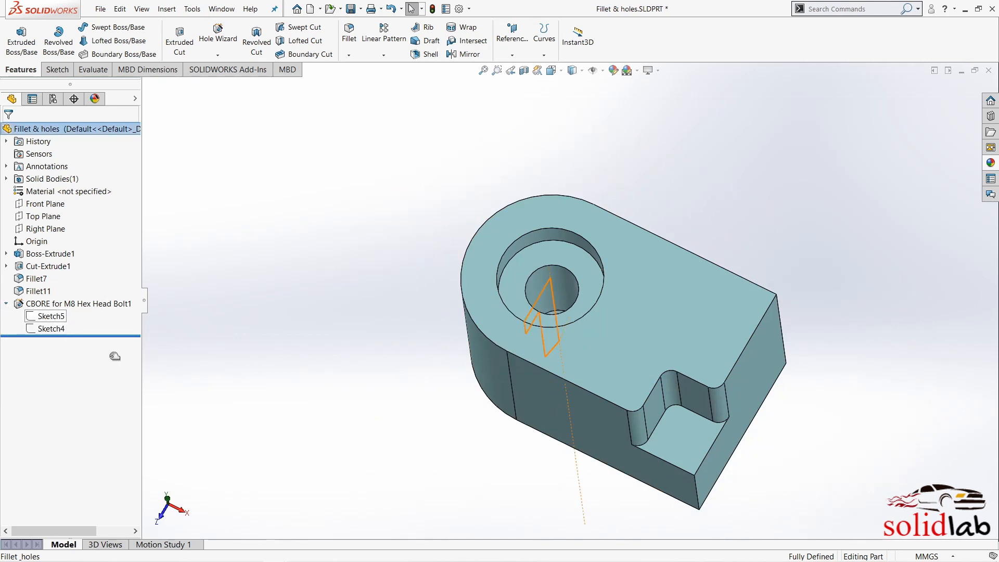
left_click(51, 328)
mouse_move(577, 418)
middle_mouse_down()
mouse_move(534, 236)
mouse_move(490, 229)
mouse_move(529, 232)
middle_mouse_up()
scroll(539, 218, "down", 3)
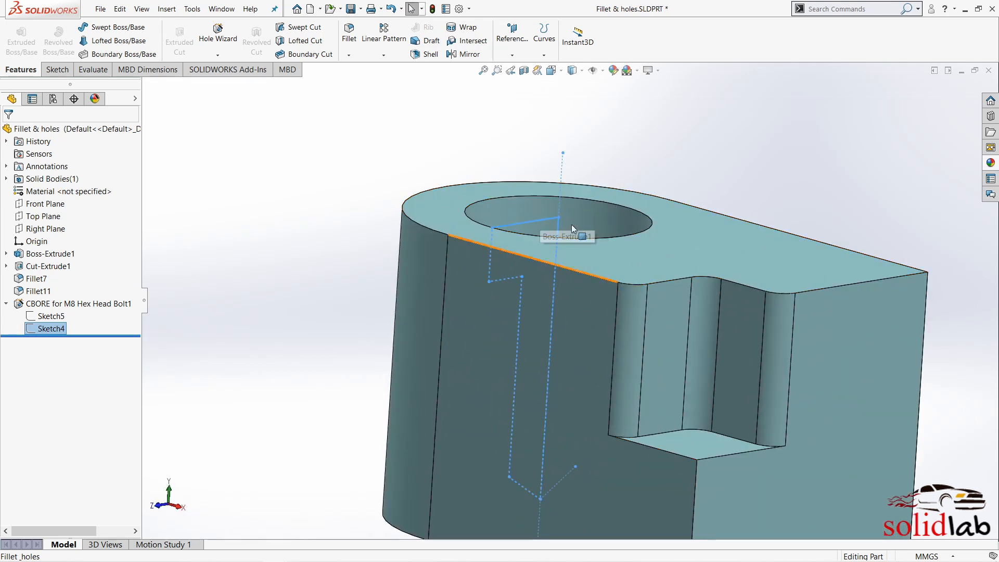
middle_click_drag(458, 245, 581, 388)
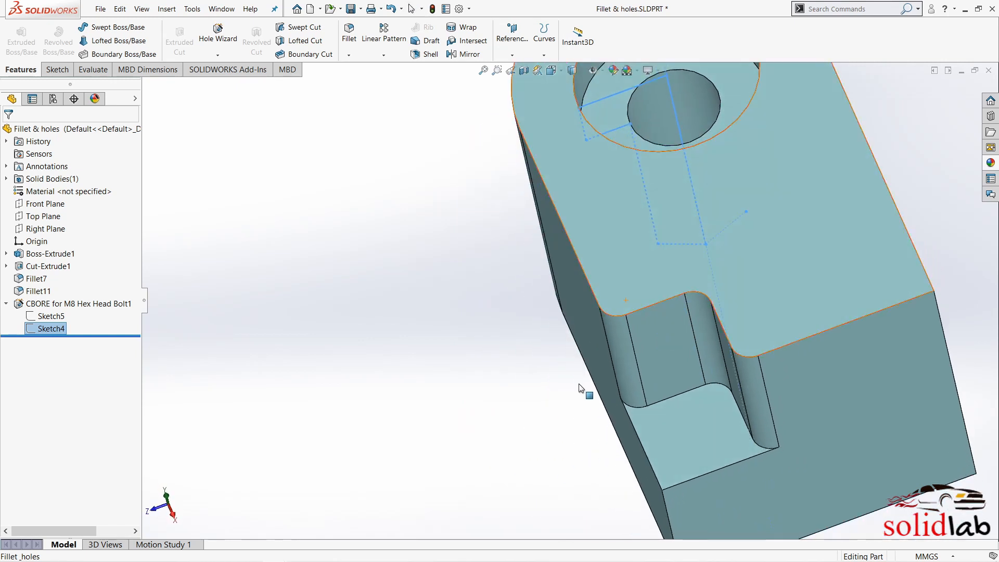
scroll(569, 291, "up", 3)
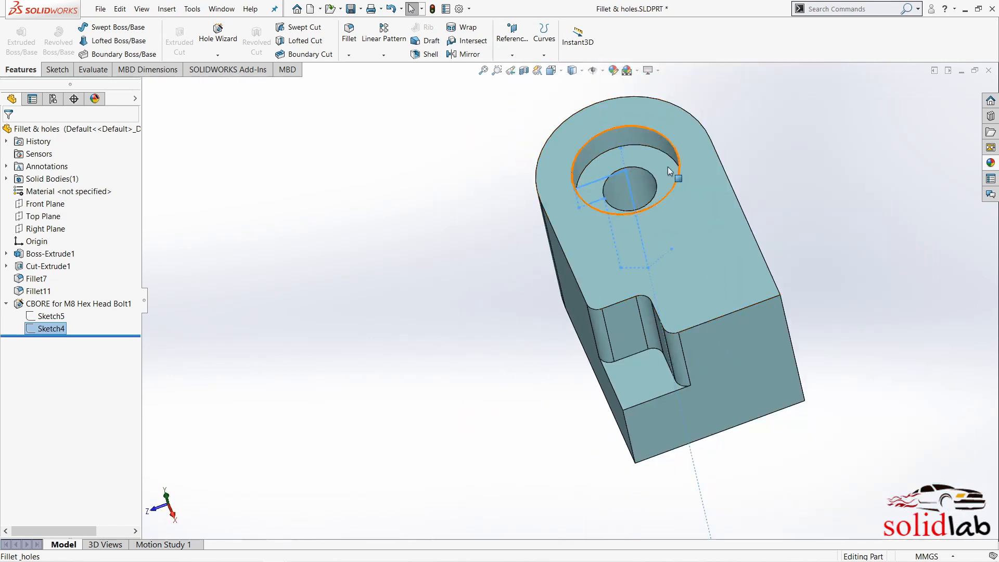
mouse_move(630, 307)
middle_mouse_down()
mouse_move(660, 212)
mouse_move(690, 208)
middle_mouse_up()
left_click(482, 490)
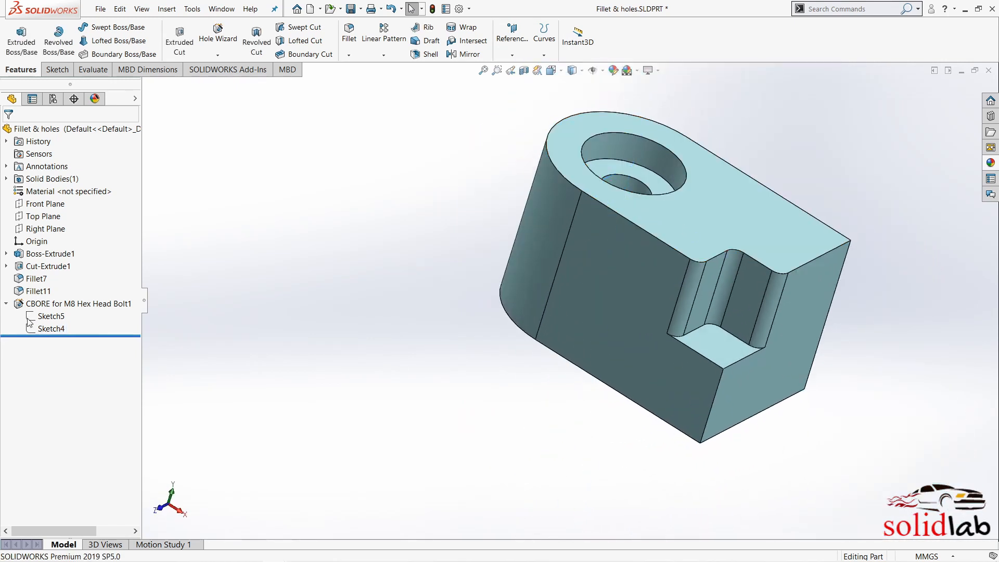
- Edit the counterbore's position sketch, add a second point at about X 36.2 mm, Y 21.5 mm, and rebuild the part
left_click(32, 316)
mouse_move(625, 224)
middle_mouse_down()
mouse_move(644, 298)
mouse_move(658, 219)
middle_mouse_up()
right_click(48, 316)
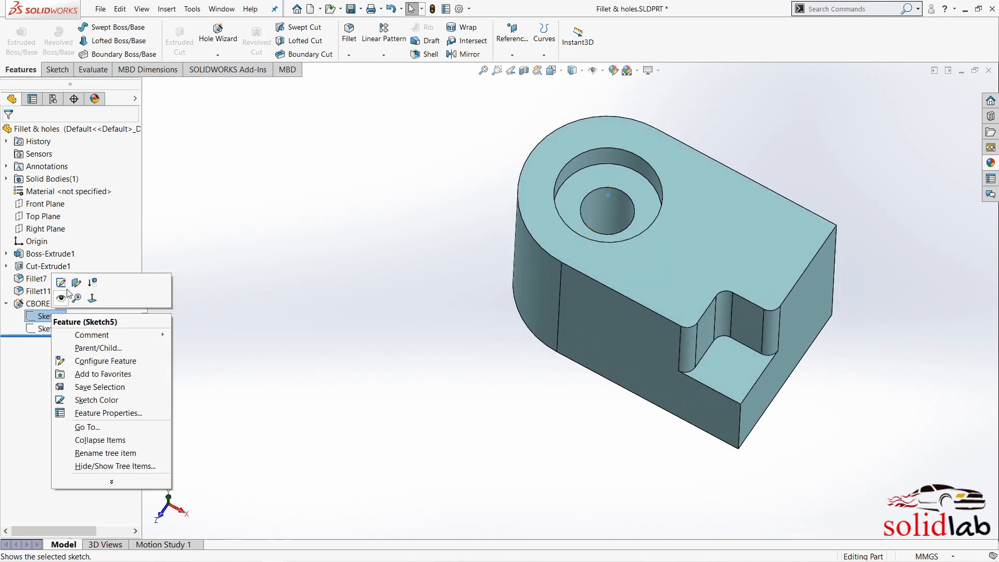
left_click(61, 283)
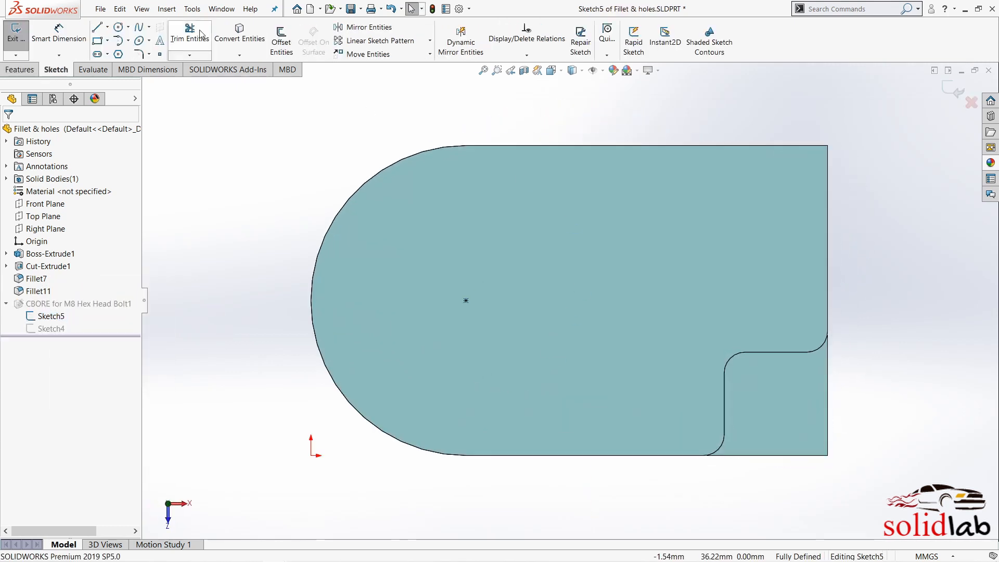
left_click(160, 54)
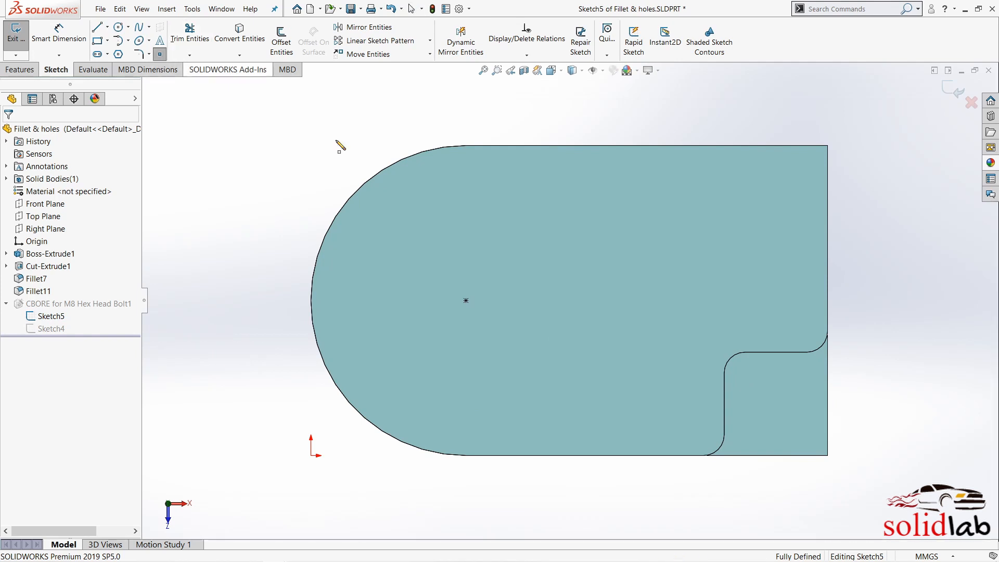
left_click(685, 232)
left_click(957, 89)
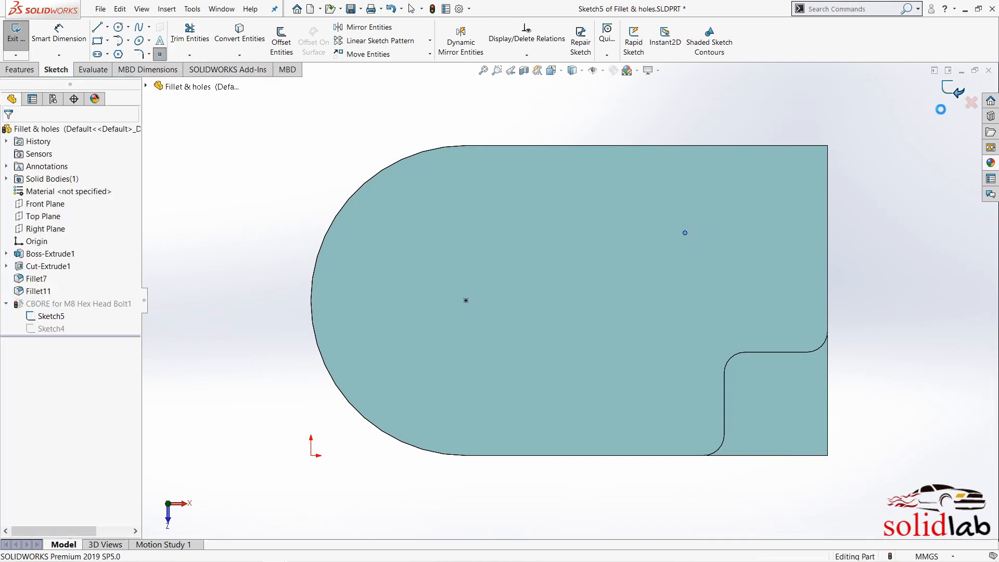
mouse_move(752, 320)
middle_mouse_down()
mouse_move(620, 272)
mouse_move(557, 313)
middle_mouse_up()
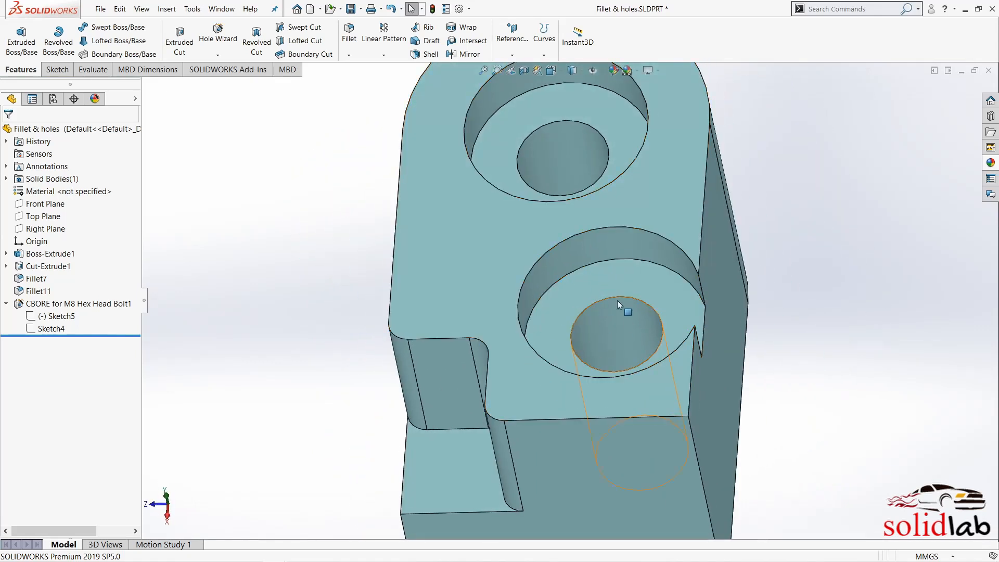
- Reopen the counterbore's position sketch, delete the added second point, and exit the sketch
left_click(57, 316)
left_click(65, 282)
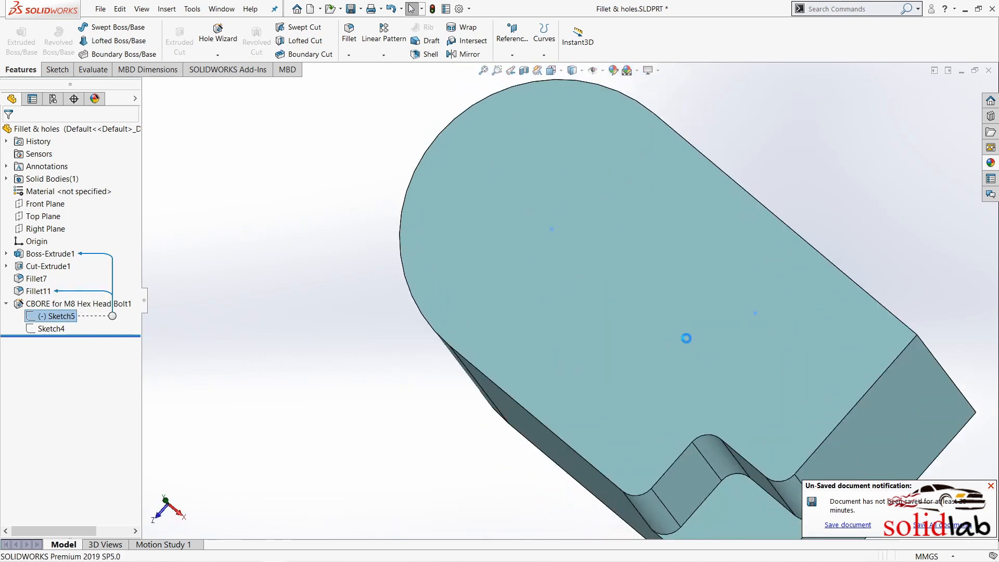
left_click(685, 233)
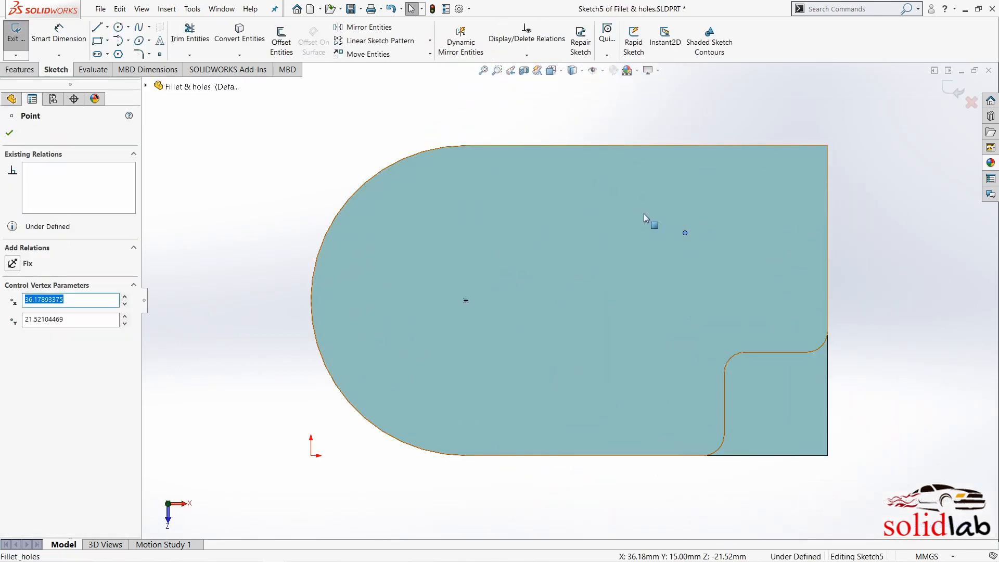
key("Delete")
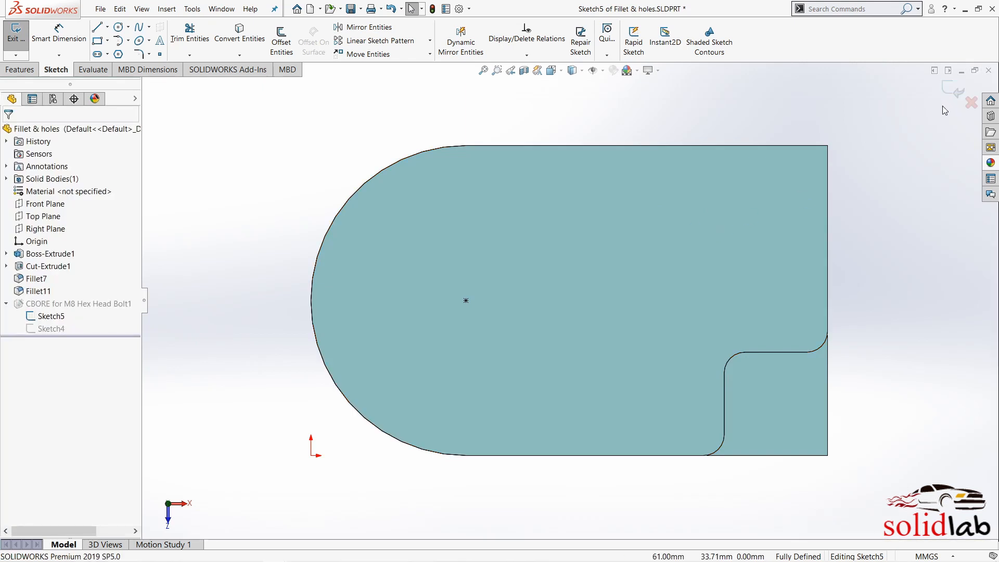
left_click(954, 89)
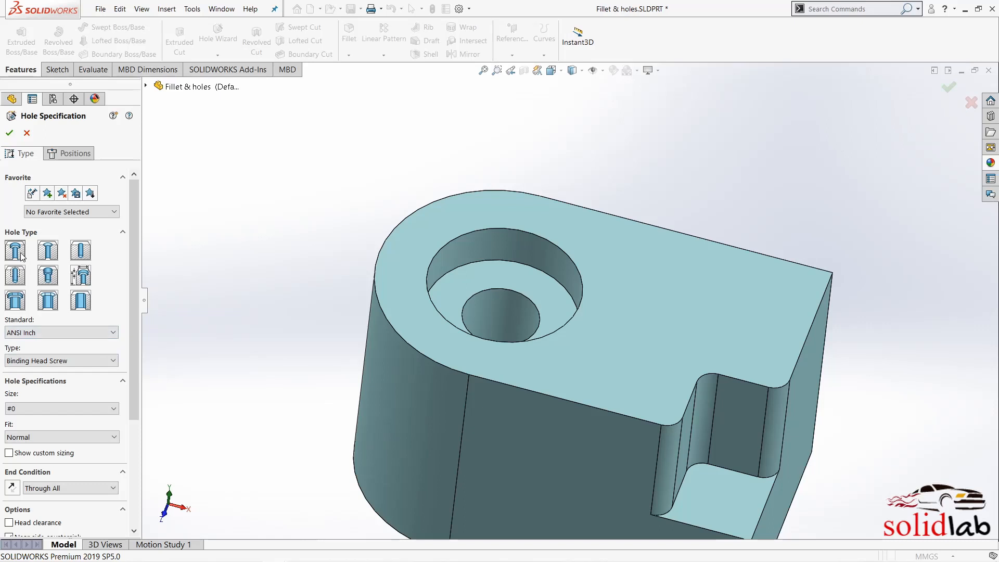
- Start a new Hole Wizard hole and specify it as a Legacy Hole of the Simple type
left_click(46, 252)
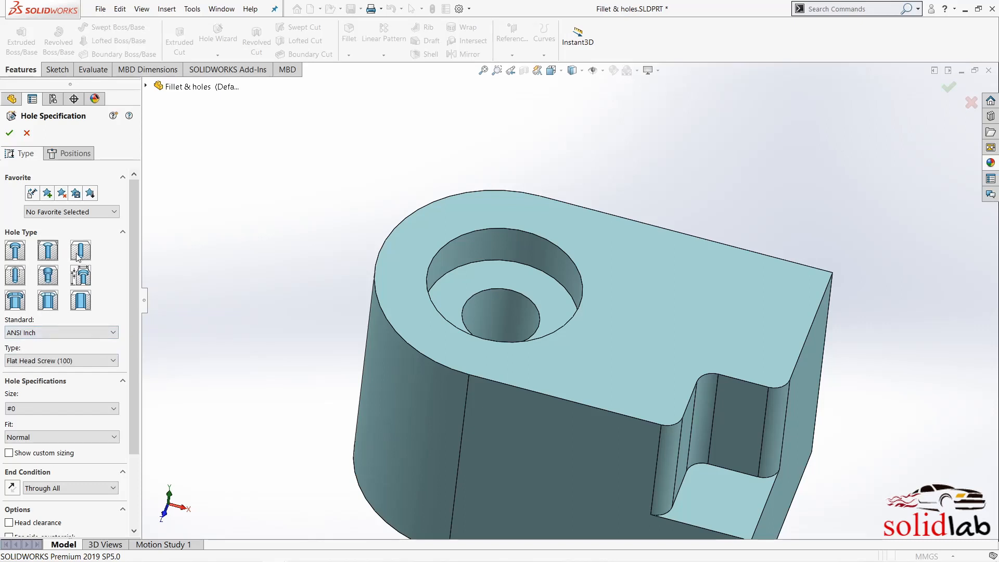
left_click(80, 253)
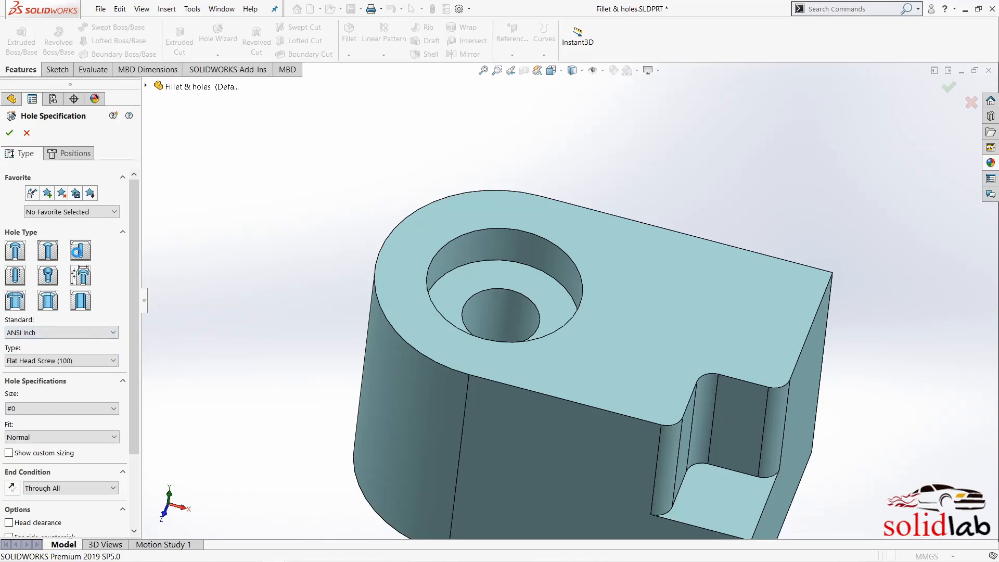
left_click(80, 282)
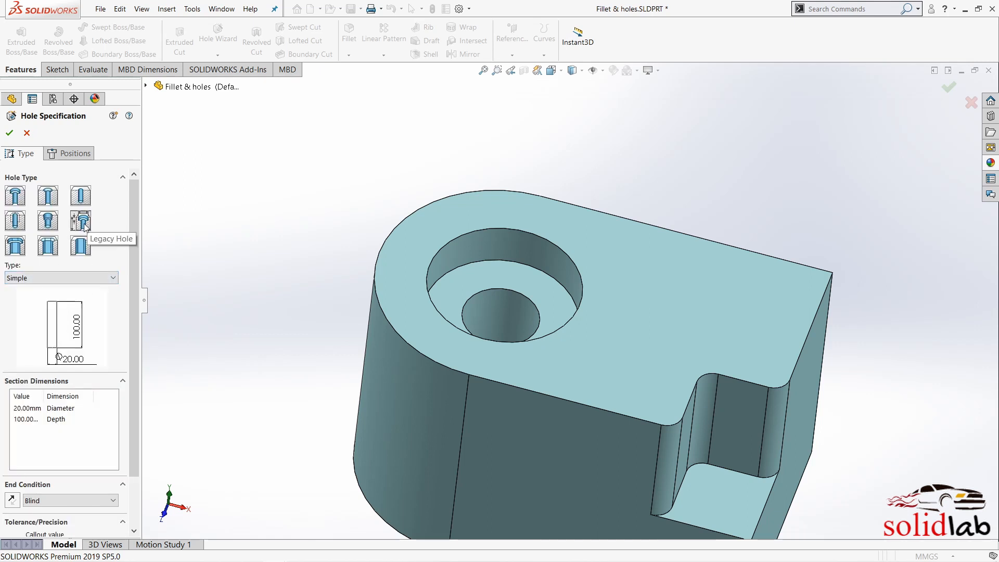
left_click(23, 277)
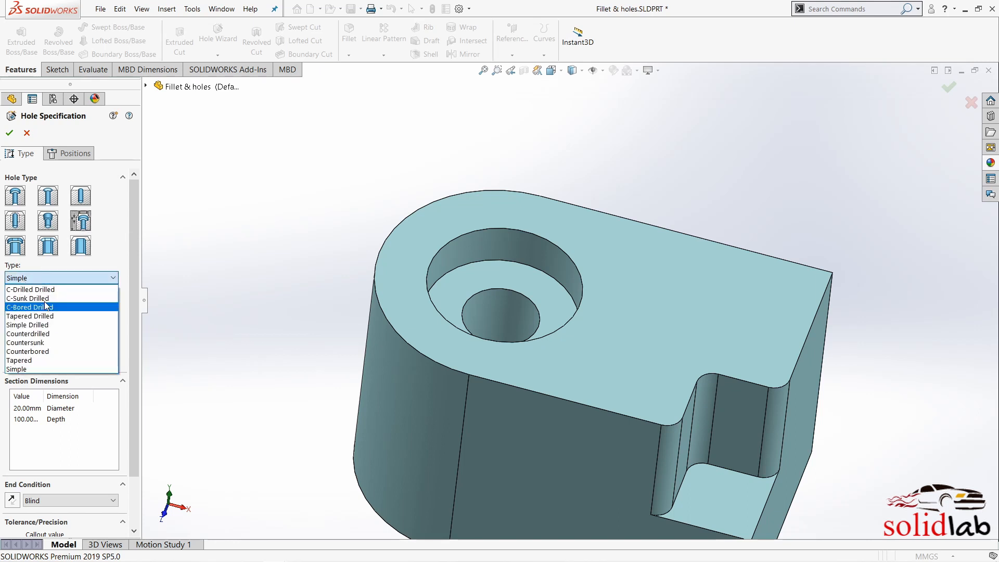
left_click(35, 370)
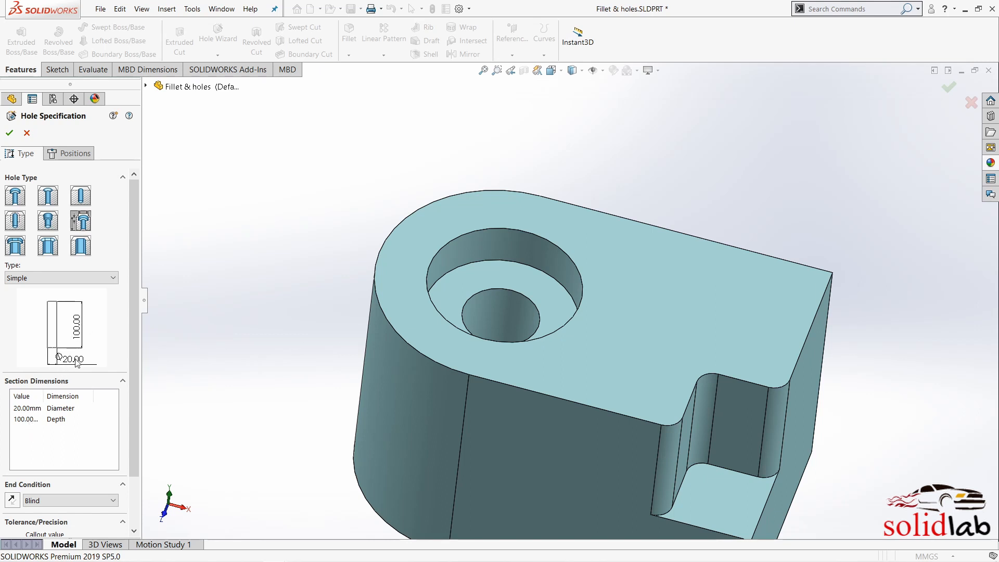
- Try the C-Drilled Drilled legacy hole type and switch back to Simple
left_click(47, 278)
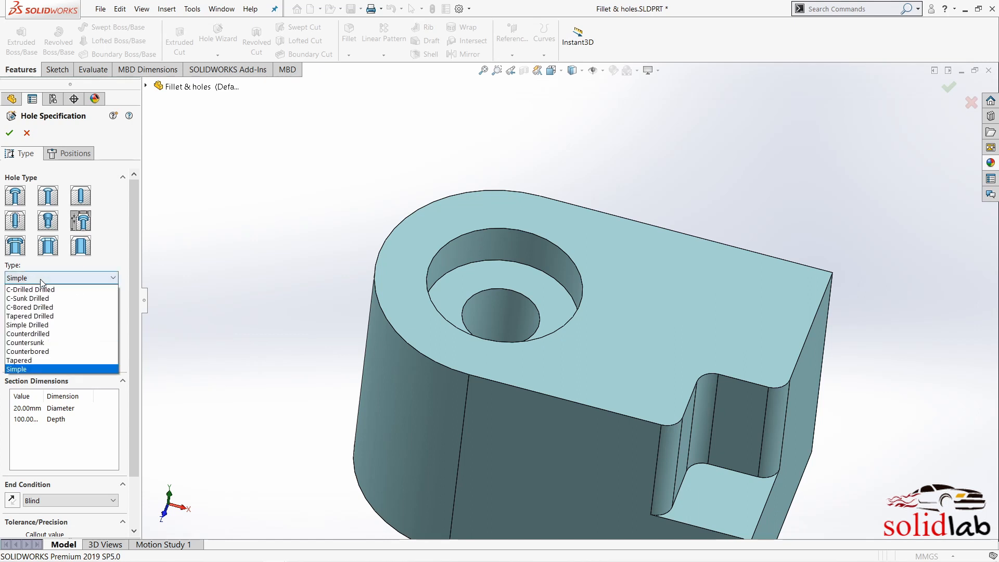
left_click(36, 288)
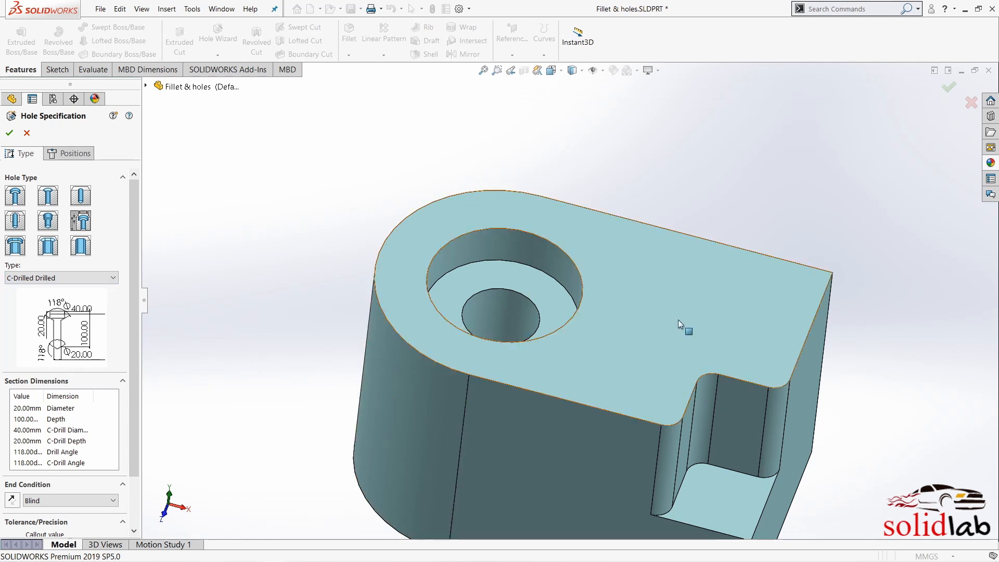
left_click(57, 278)
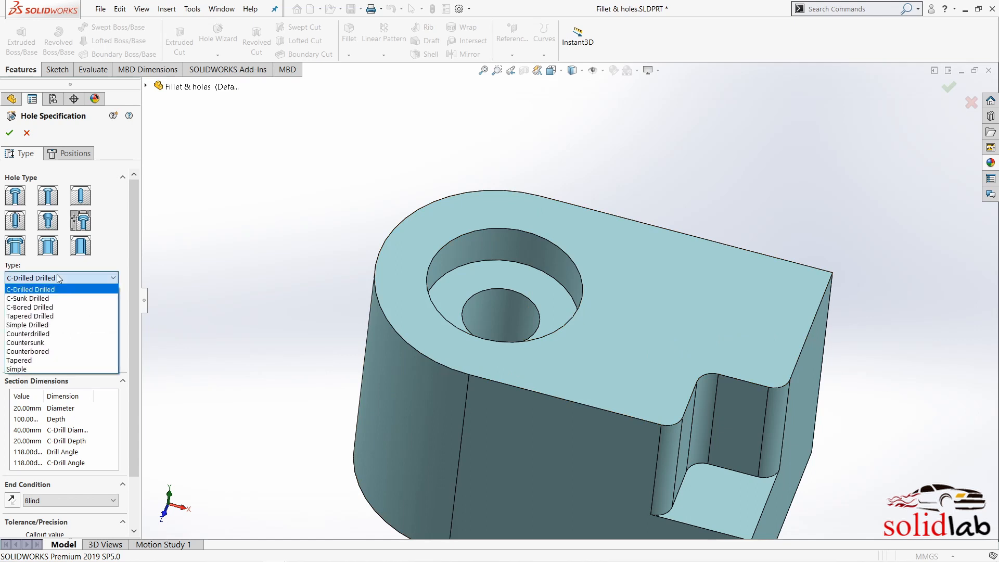
left_click(28, 370)
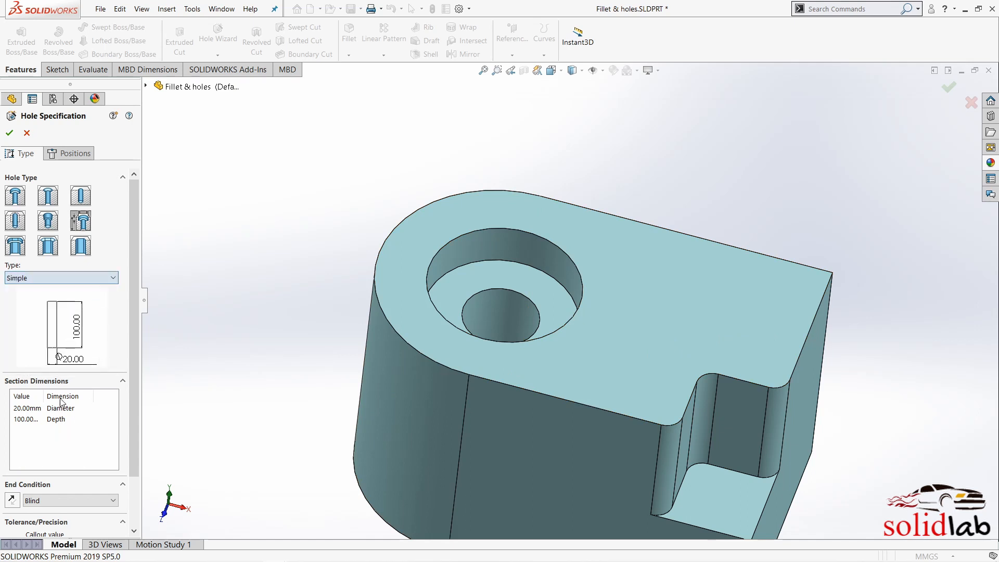
- Set the simple hole's diameter to 5 mm and depth to 25 mm, and proceed to hole positioning
double_click(22, 408)
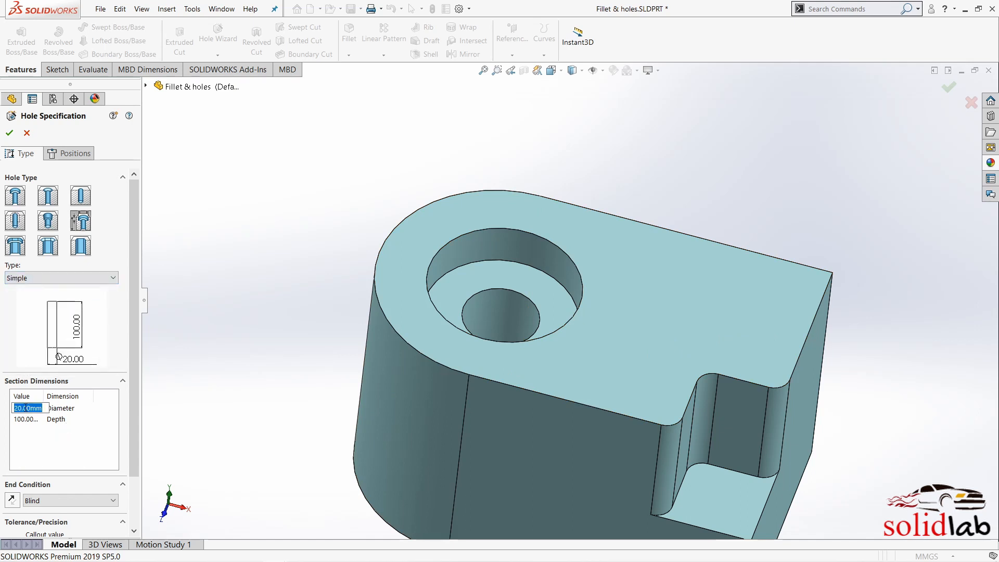
type("5")
double_click(23, 419)
type("25")
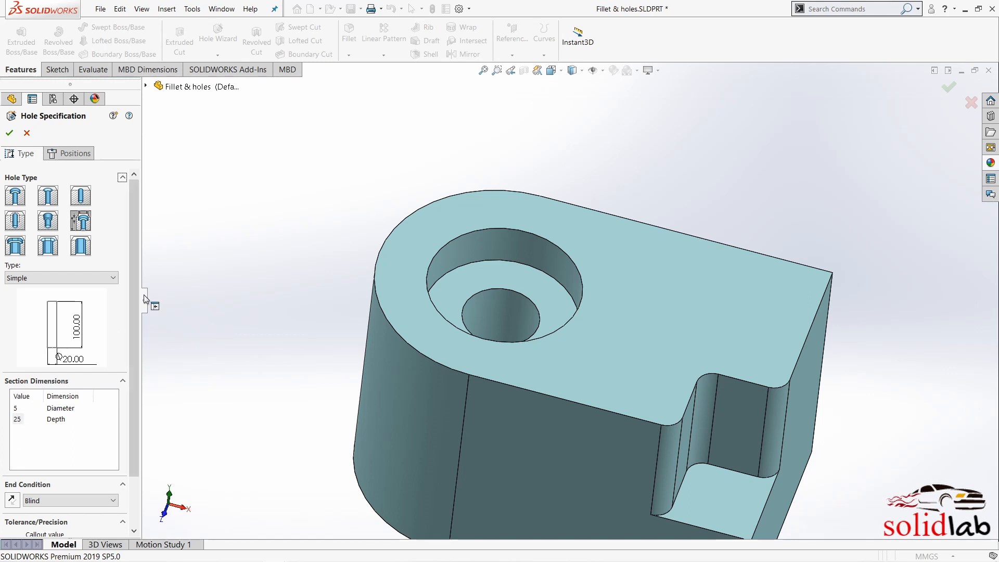
left_click(54, 153)
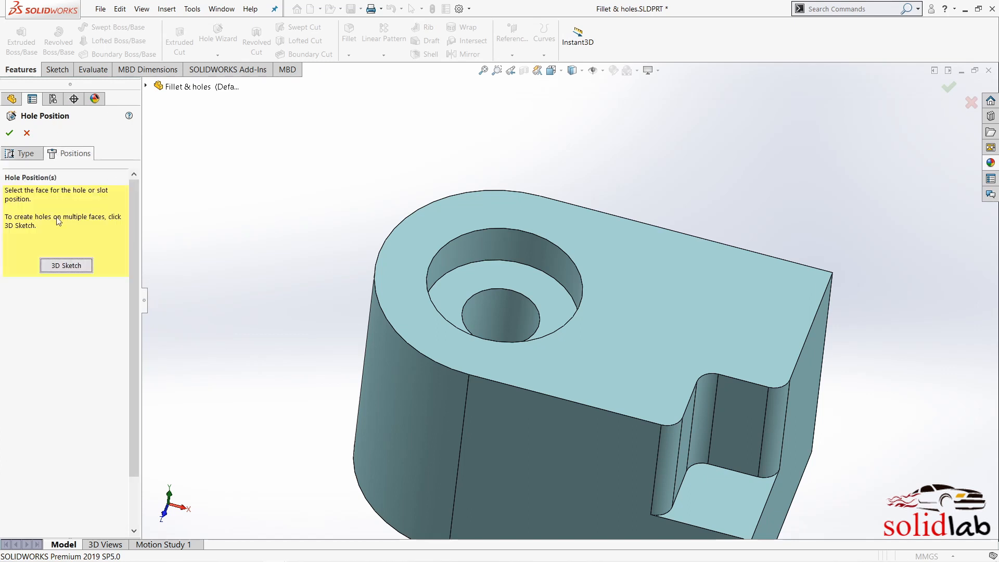
scroll(796, 431, "up", 2)
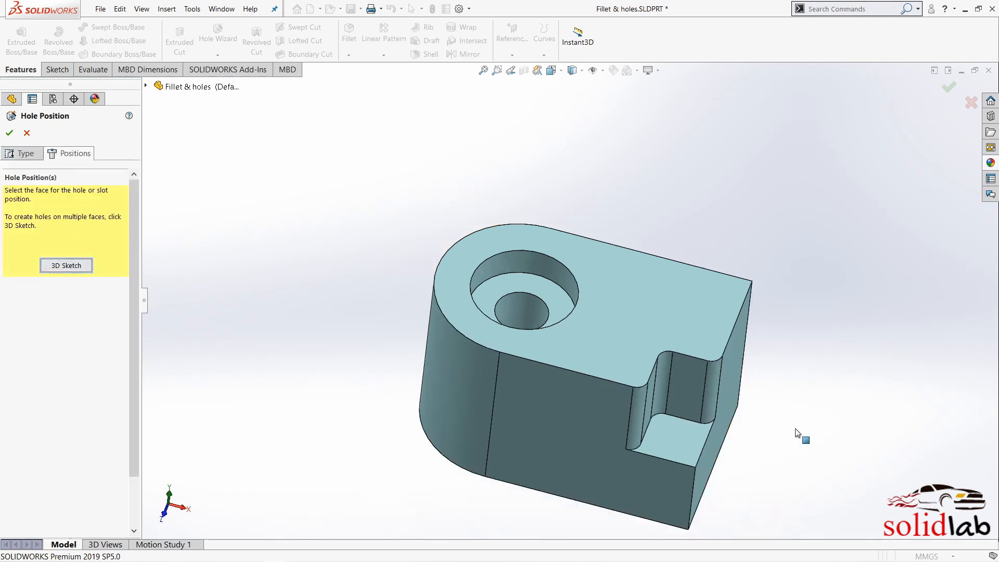
- Place the simple hole on the corner notch's floor and dimension its centre 5 mm from the block's flat end edge
left_click(675, 446)
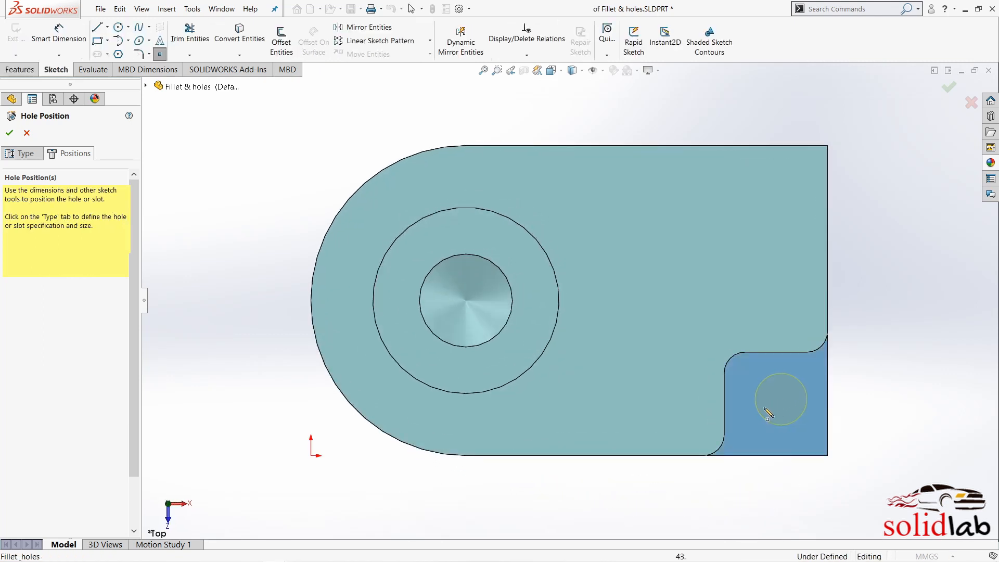
left_click(774, 401)
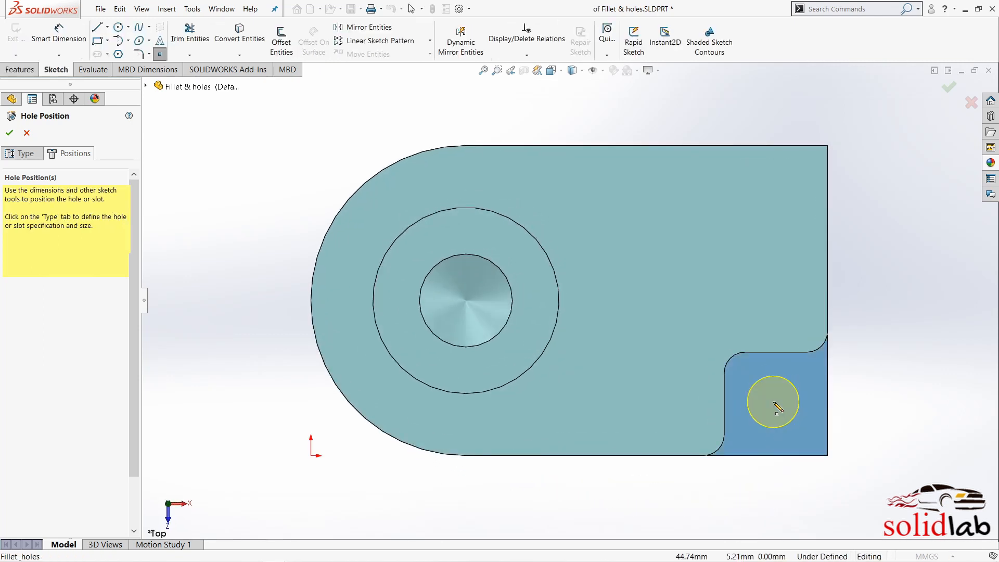
right_click_drag(780, 491, 781, 434)
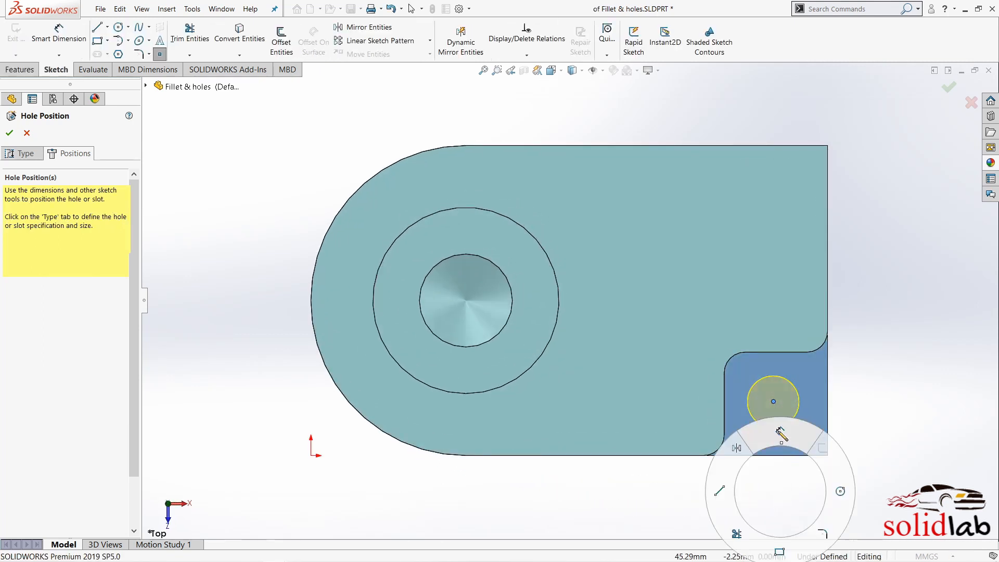
left_click(828, 408)
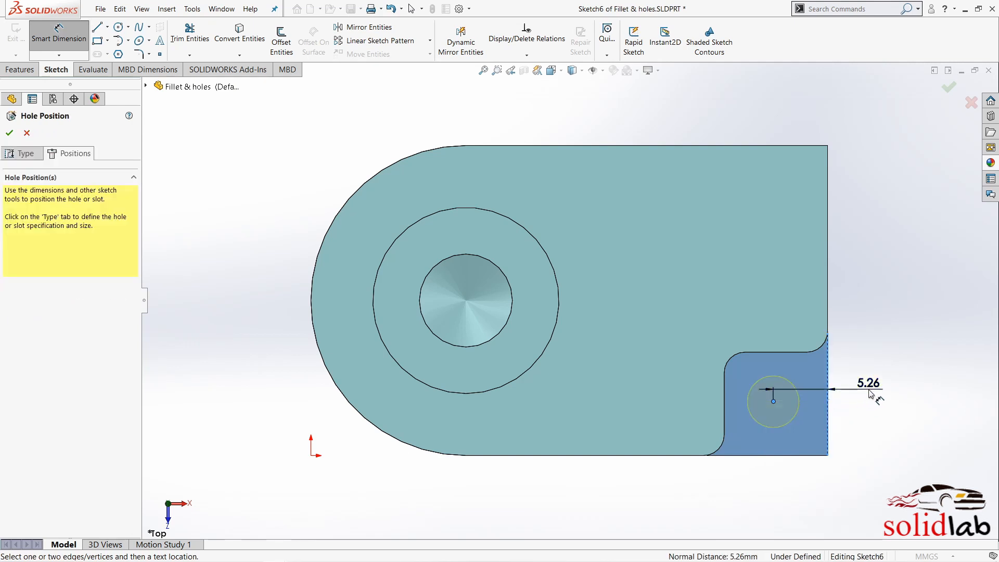
left_click(873, 341)
type("5")
key("Return")
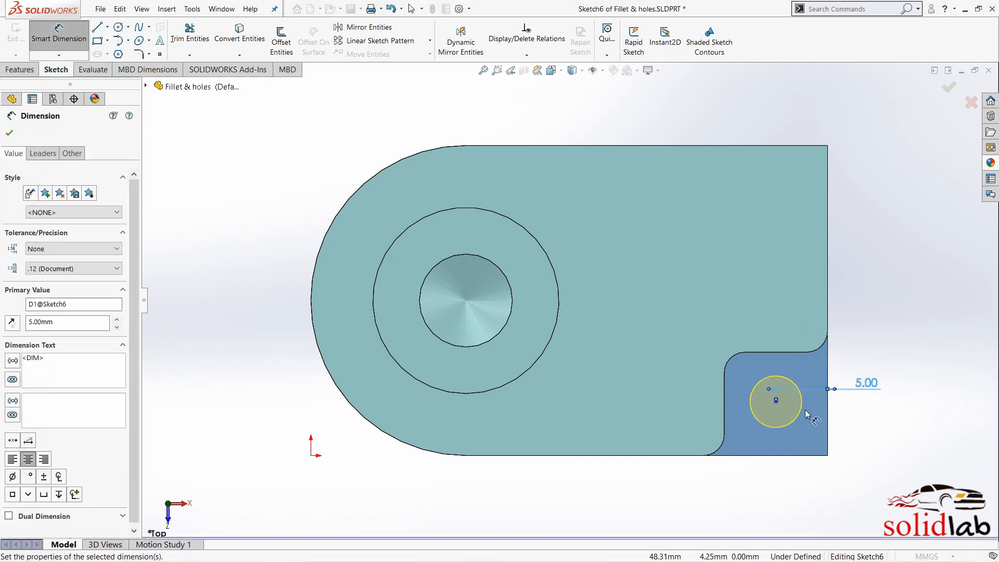
- Dimension the hole's centre 5 mm from the block's long side edge and finish the hole
left_click(802, 456)
left_click(864, 439)
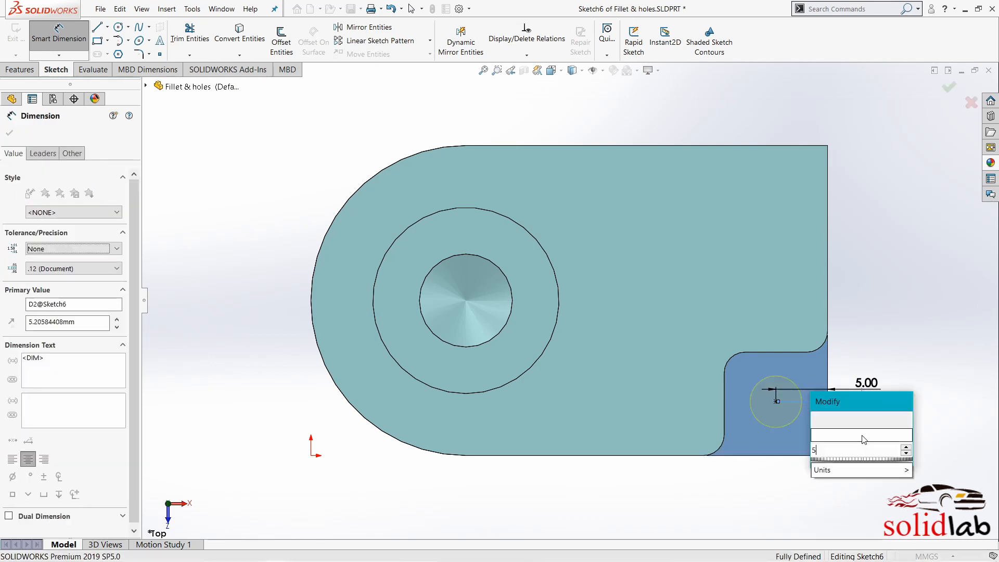
type("5")
key("Return")
left_click(950, 89)
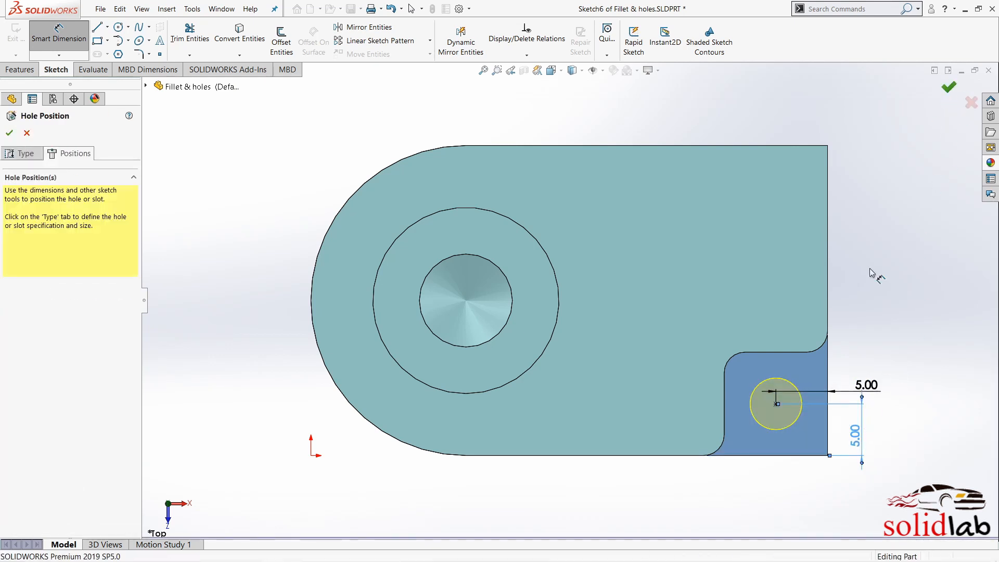
middle_click_drag(727, 348, 588, 422)
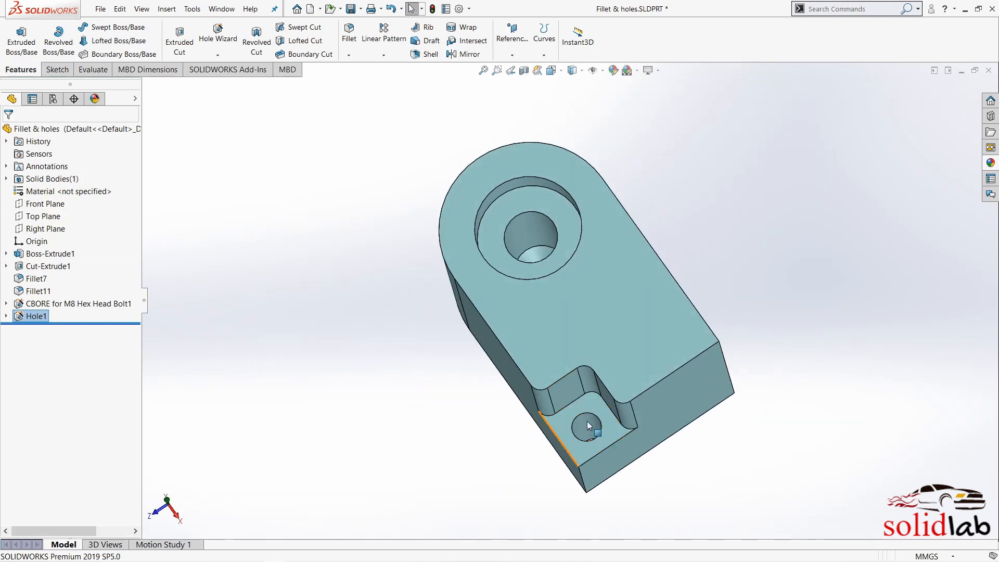
scroll(588, 418, "down", 2)
middle_click(582, 400)
middle_click_drag(577, 377, 609, 394)
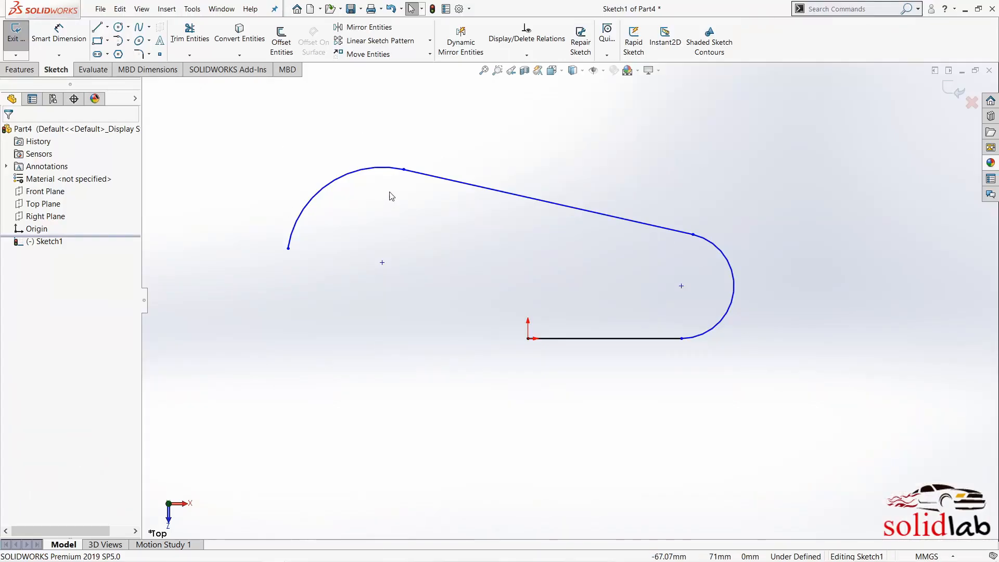
- Preview a 10 mm offset of the open line-and-arc chain, try it reversed, and restore the outward direction
left_click(281, 43)
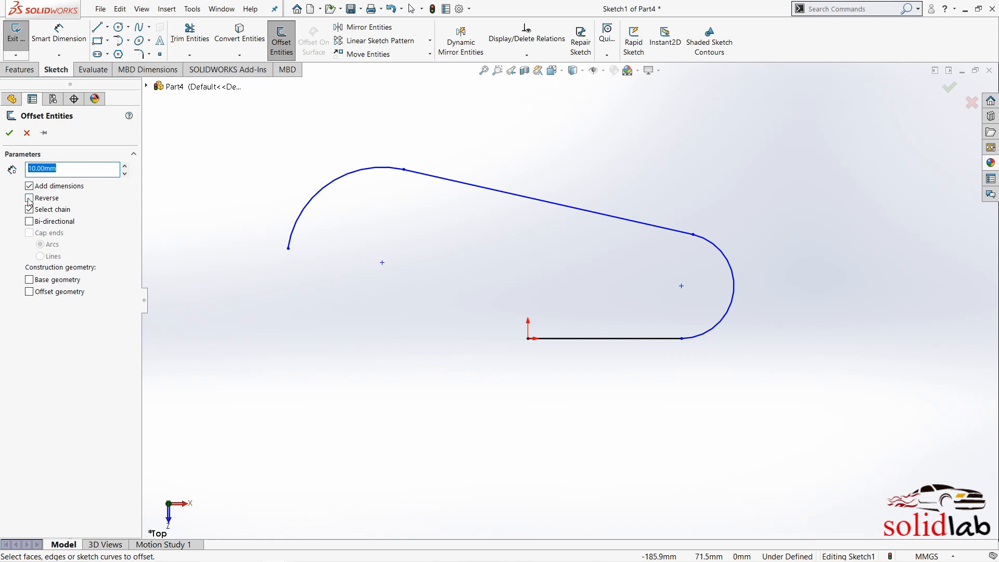
left_click(554, 338)
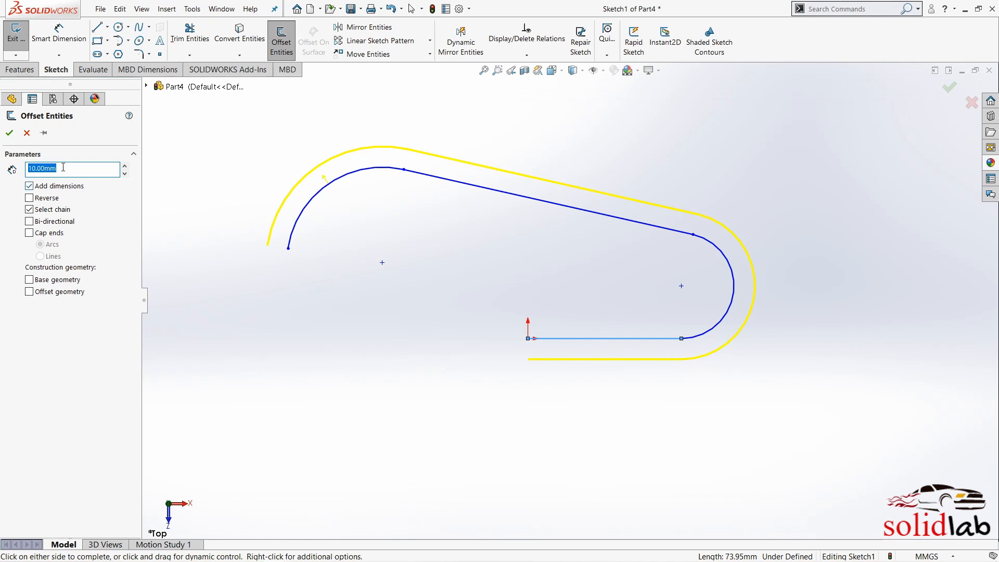
left_click(34, 201)
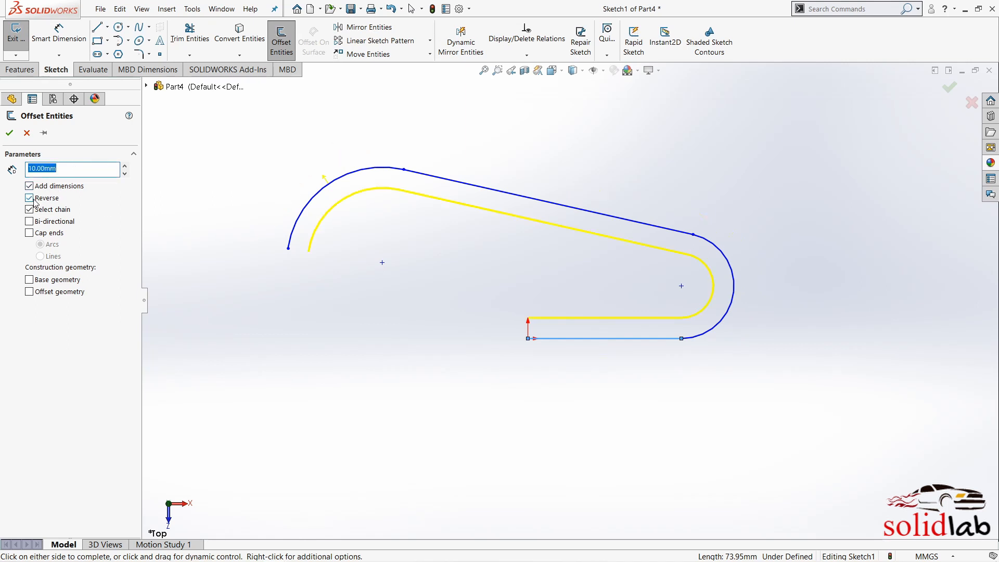
left_click(35, 201)
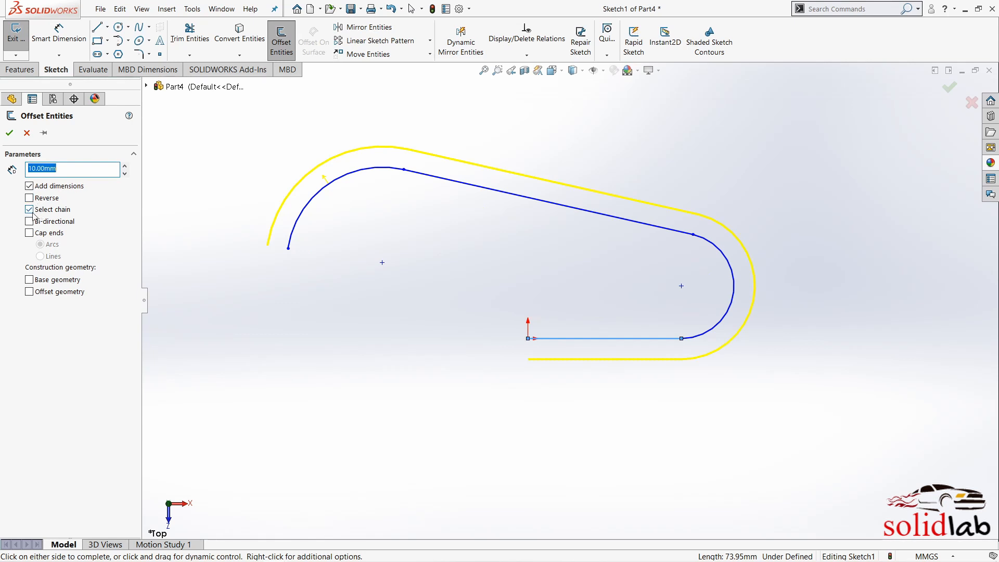
- Try offsetting only the selected horizontal line with chain selection off, and restore chain selection
left_click(29, 210)
left_click(30, 210)
left_click(28, 210)
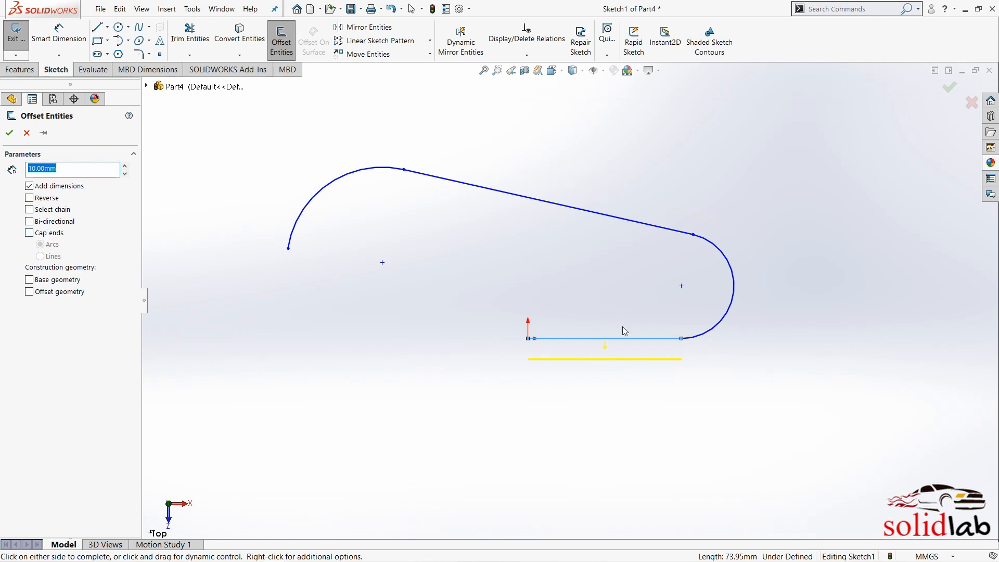
left_click(29, 210)
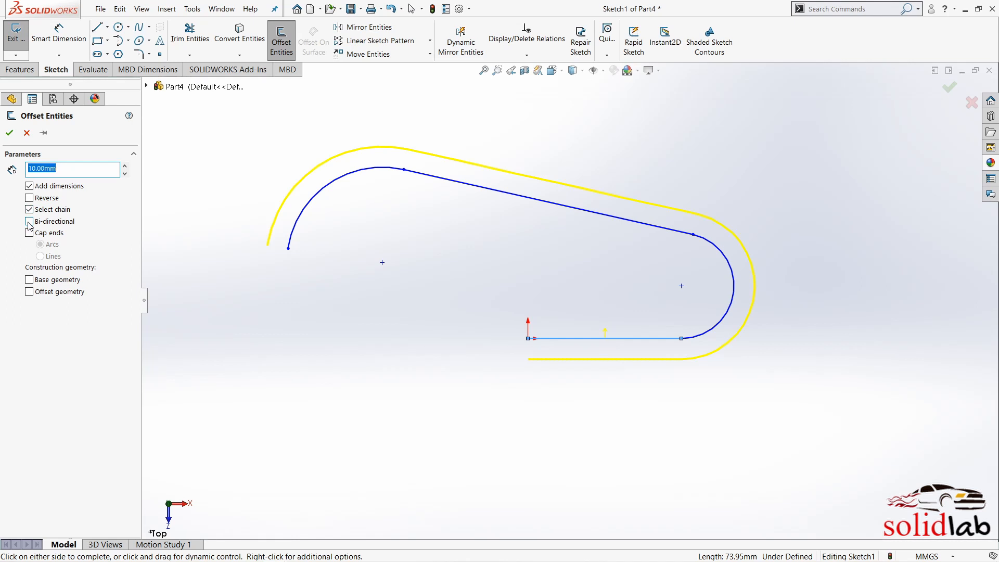
- Offset the chain 10 mm bi-directionally with Arcs end caps after trying Lines, and make the base geometry construction
left_click(30, 222)
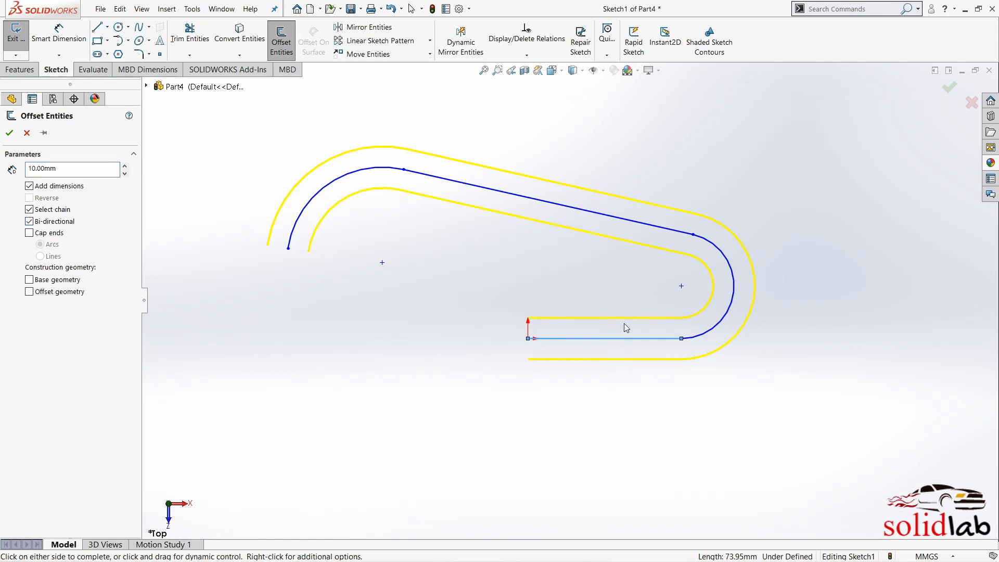
double_click(64, 173)
left_click(29, 234)
left_click(47, 255)
left_click(32, 233)
left_click(30, 233)
left_click(40, 244)
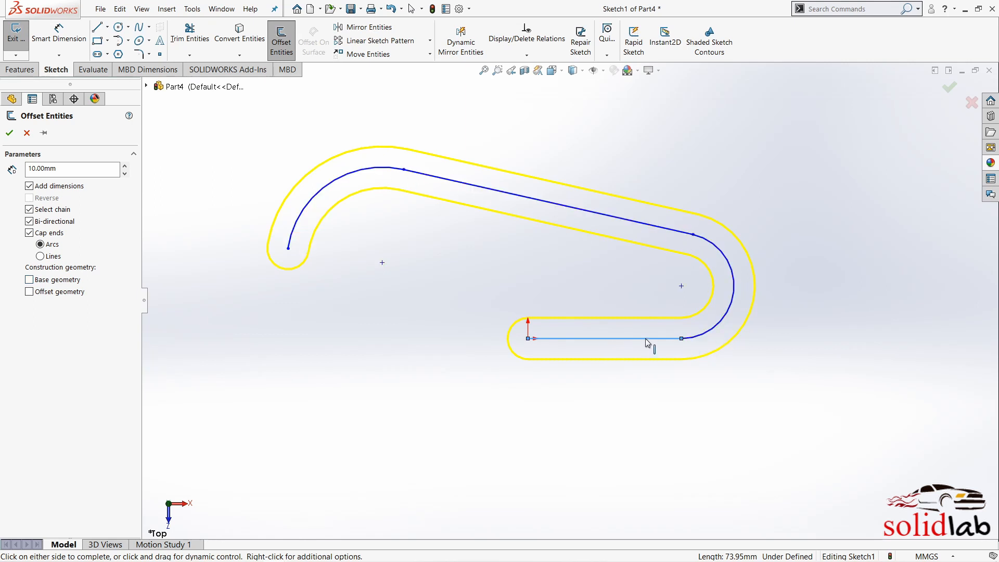
left_click(33, 283)
left_click(9, 132)
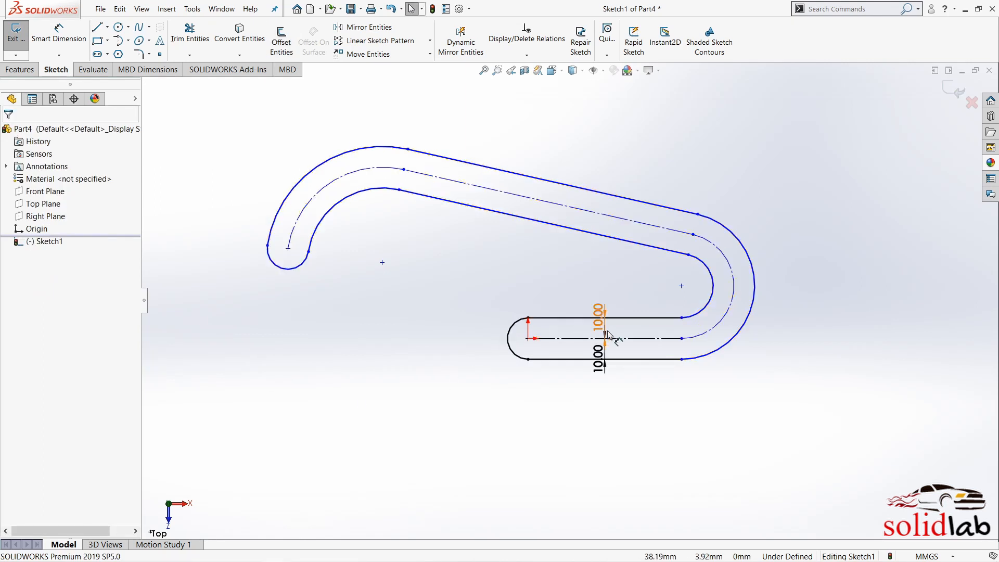
- Move the two 10 mm offset dimensions clear of the horizontal part of the profile
left_click_drag(603, 327, 593, 306)
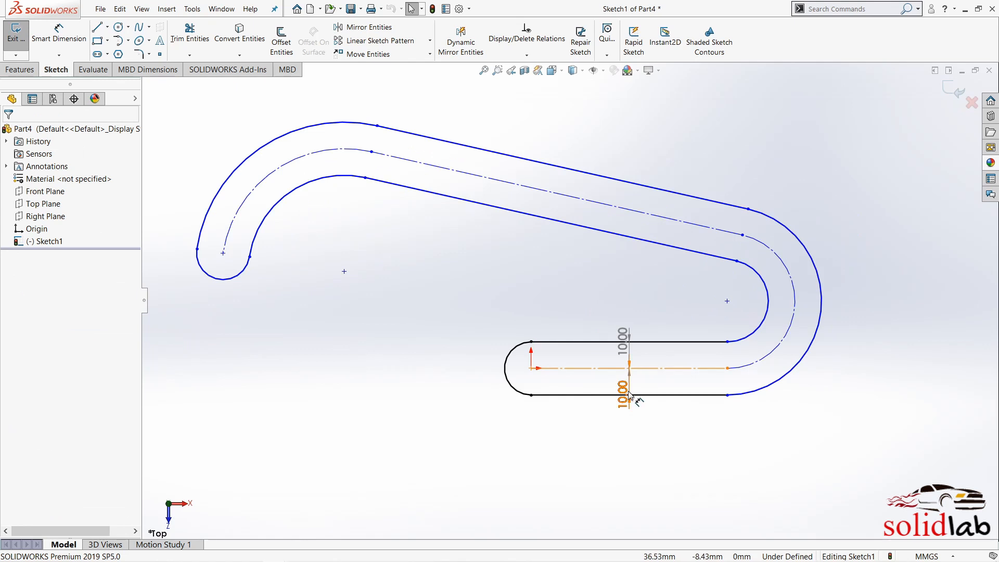
left_click_drag(626, 392, 619, 431)
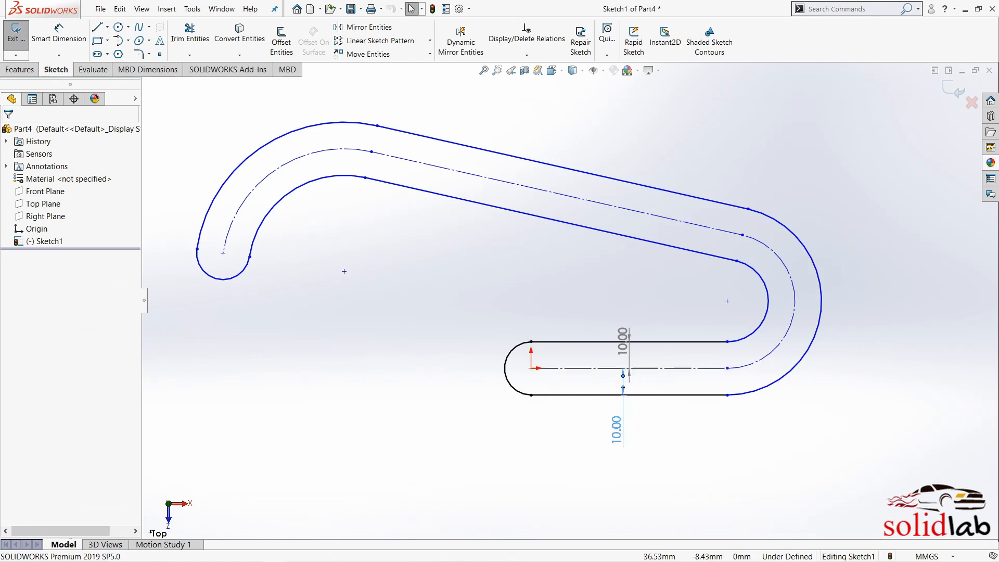
left_click(624, 341)
mouse_move(622, 345)
left_mouse_down()
mouse_move(621, 312)
mouse_move(617, 322)
left_mouse_up()
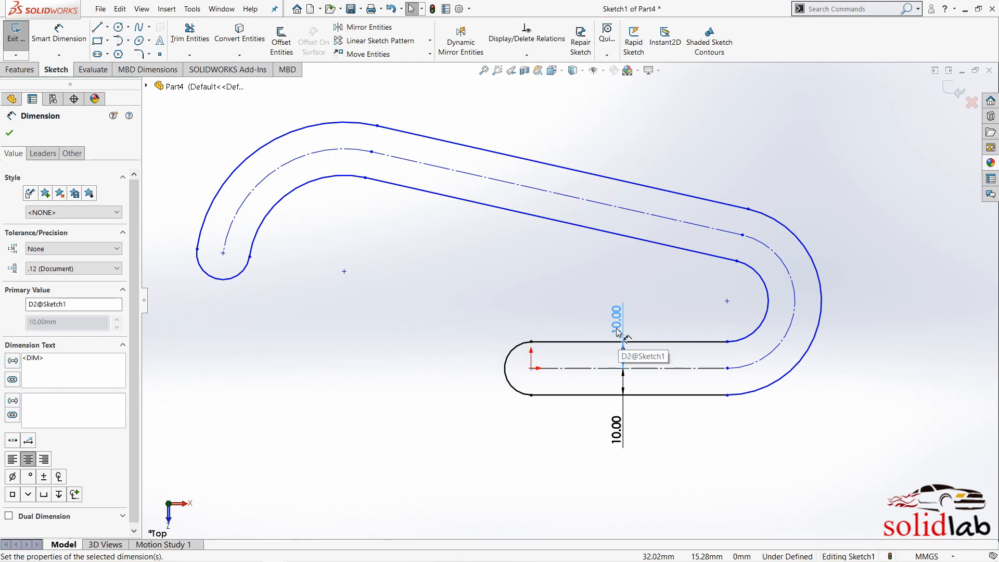
- Undo the dimension moves and the capped bi-directional offset
left_click(575, 438)
key("ctrl+z")
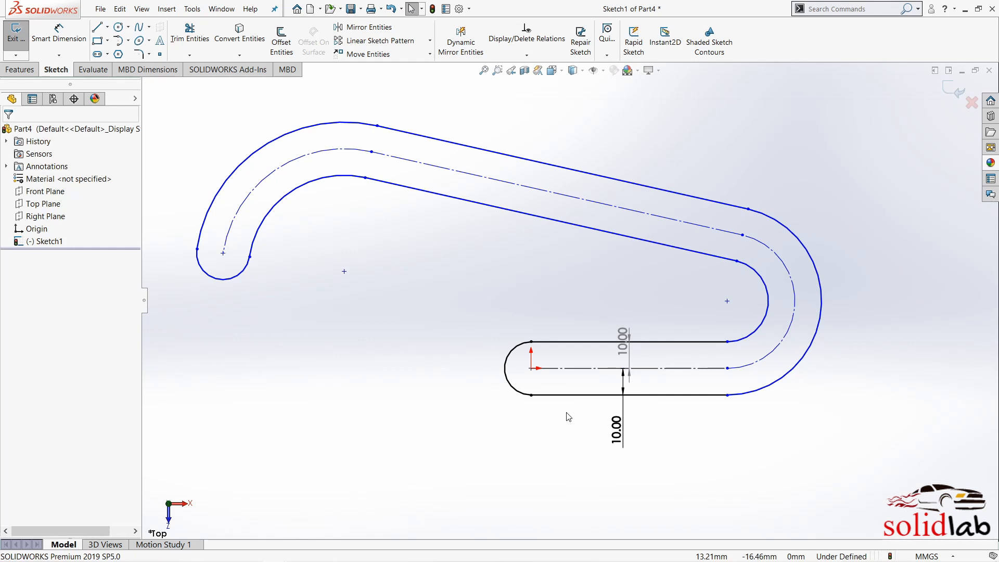
key("ctrl+z")
key("ctrl+z")
- Offset the chain 10 mm bi-directionally without end caps, keeping the base geometry as construction
left_click(288, 47)
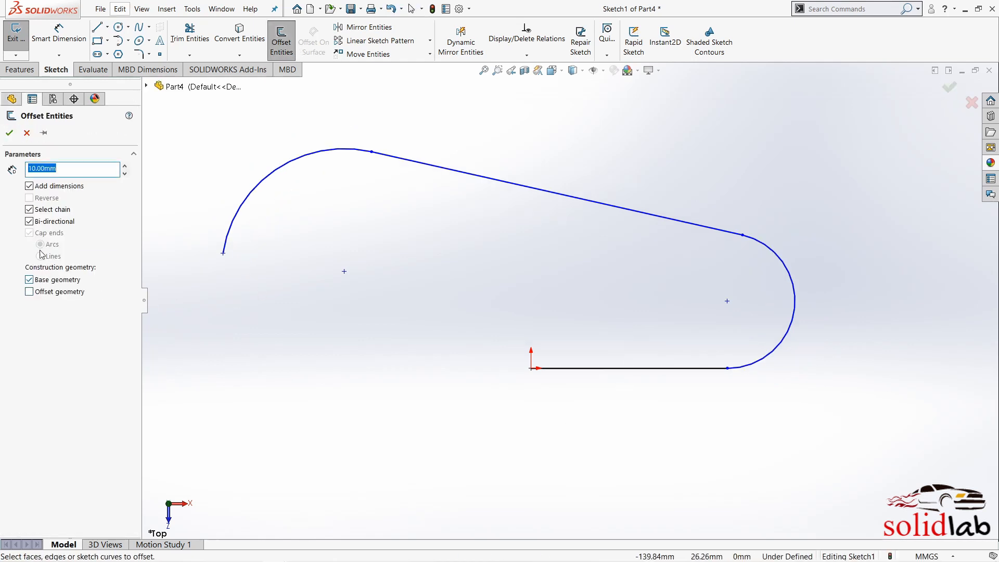
left_click(566, 369)
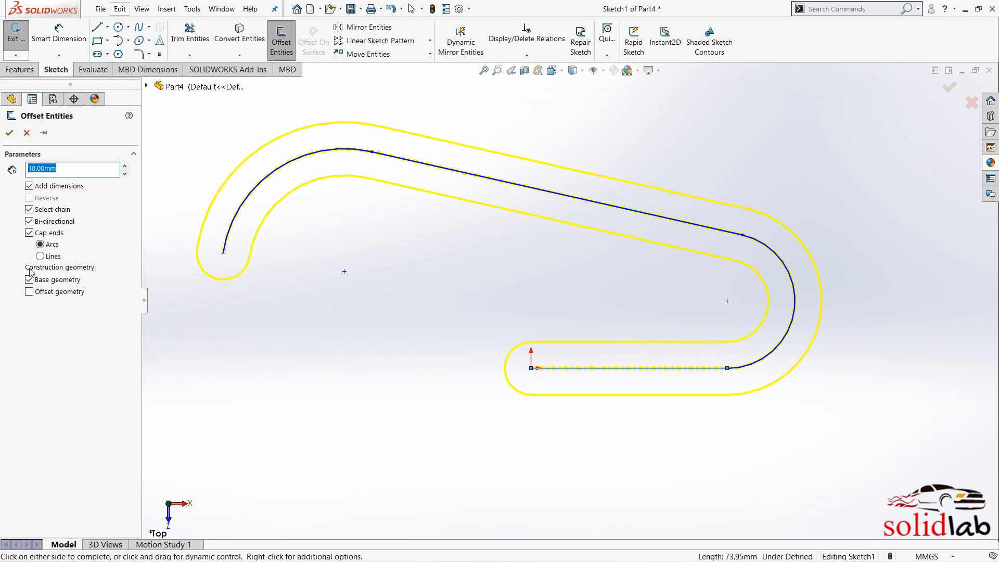
left_click(30, 232)
left_click(9, 132)
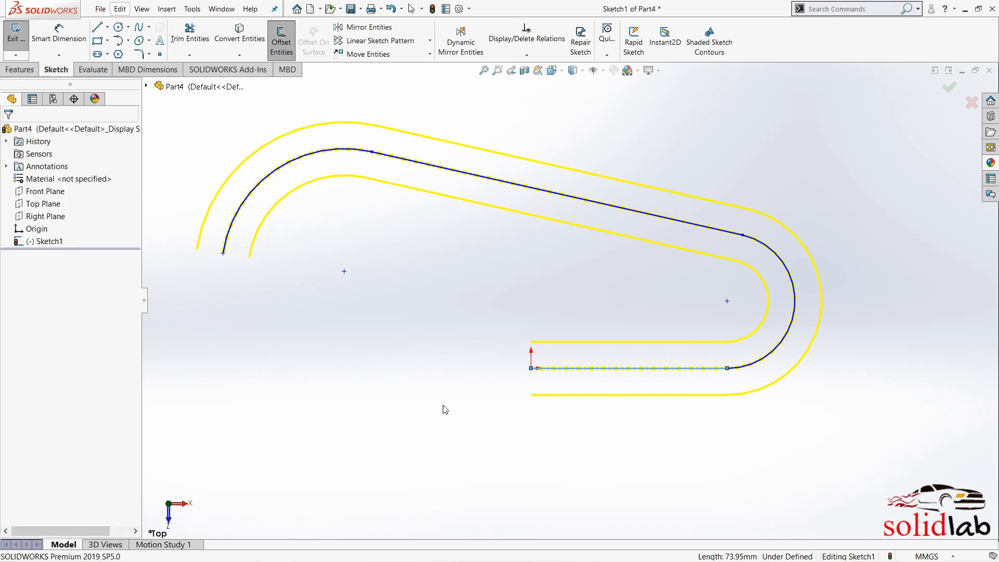
- Move both offset dimensions outside the profile and set the inner offset distance to 5 mm
left_click_drag(623, 389, 597, 432)
left_click_drag(622, 343, 619, 325)
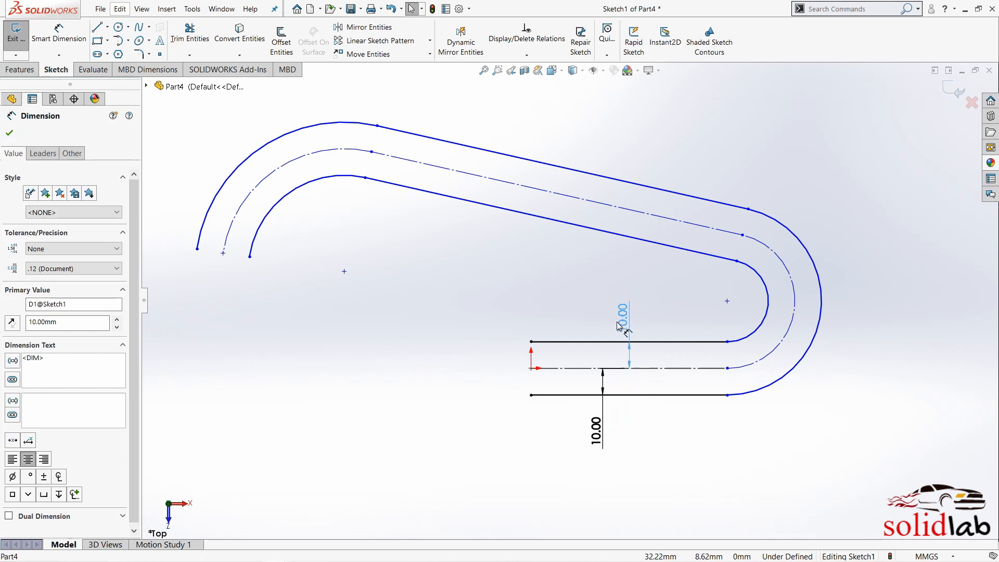
left_click(627, 327)
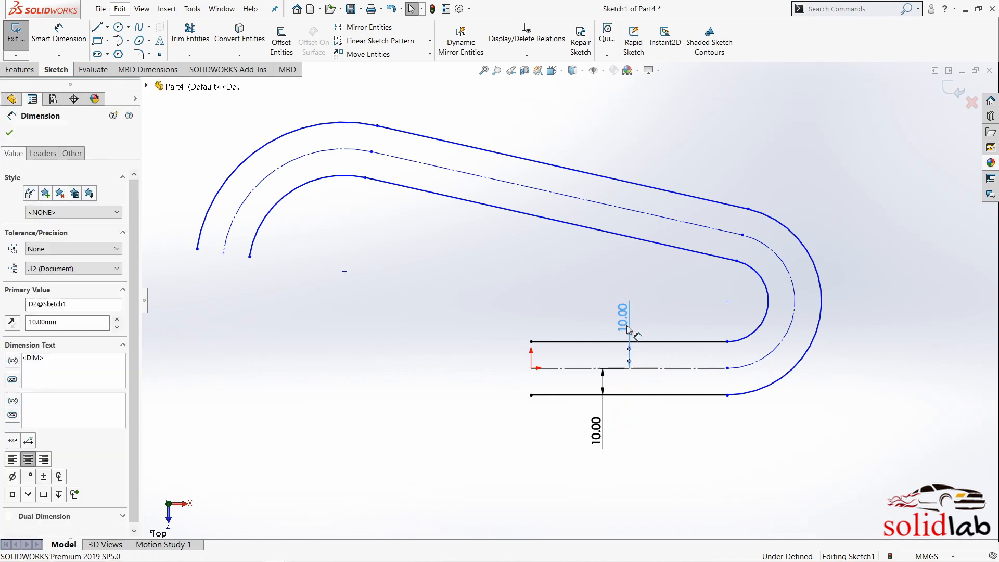
double_click(627, 328)
type("5")
key("Return")
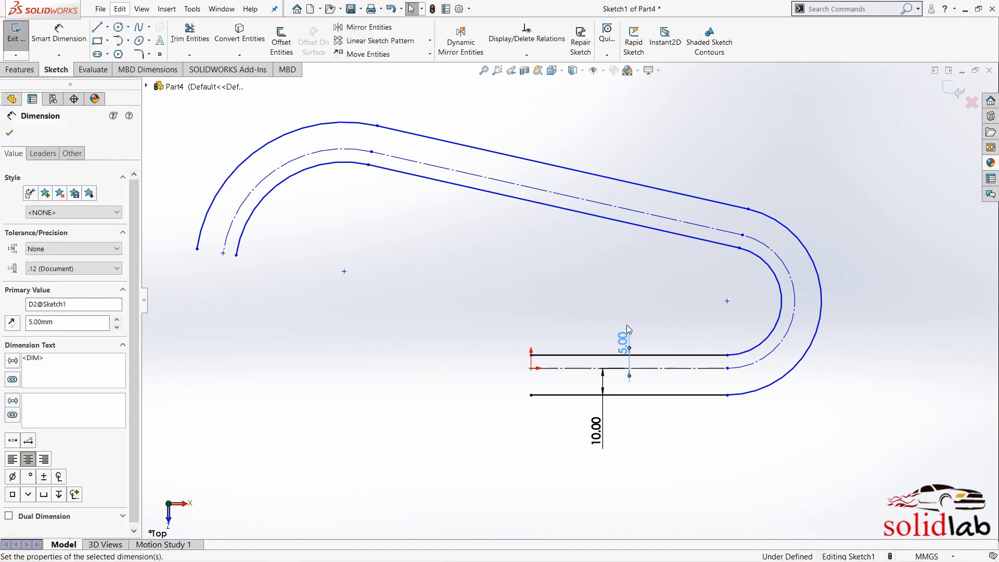
left_click(718, 423)
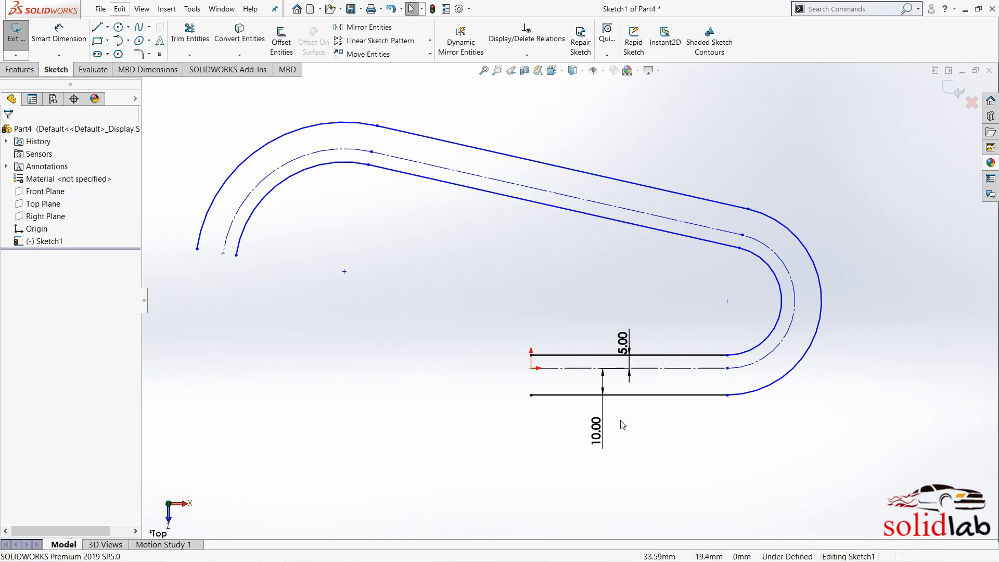
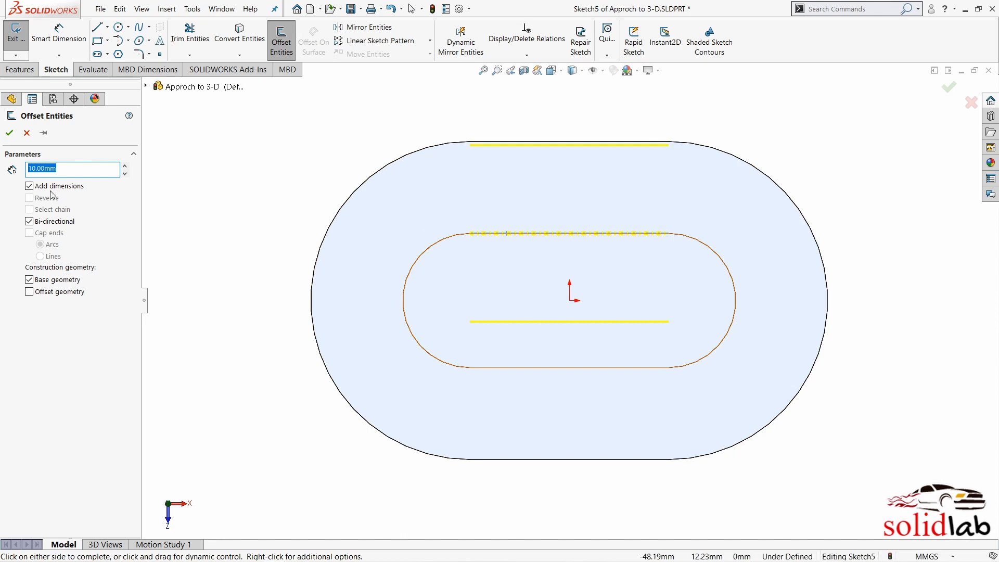
- Offset the four top edges of the raised boss inward by 2.6 mm, in one direction only
left_click(29, 221)
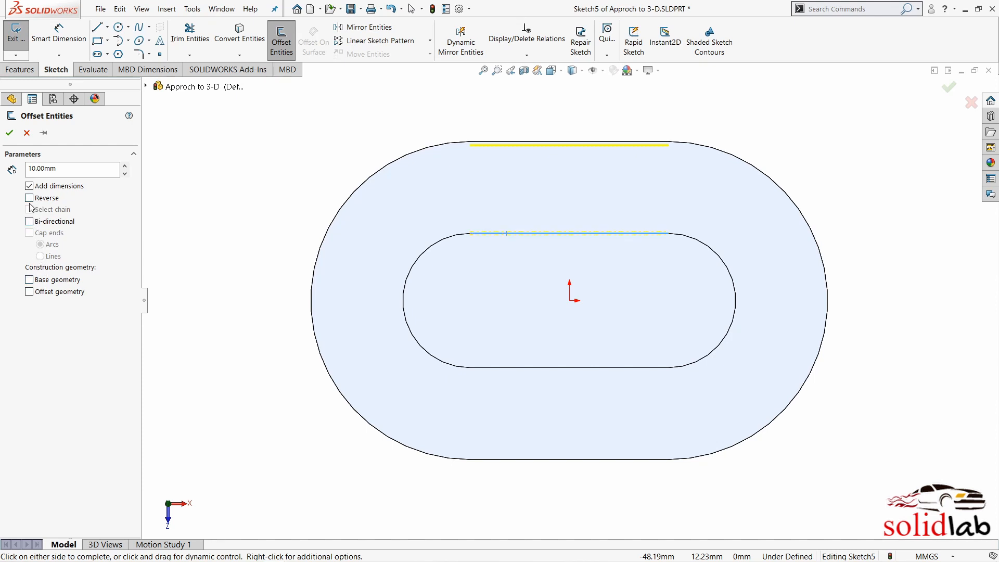
left_click(436, 242)
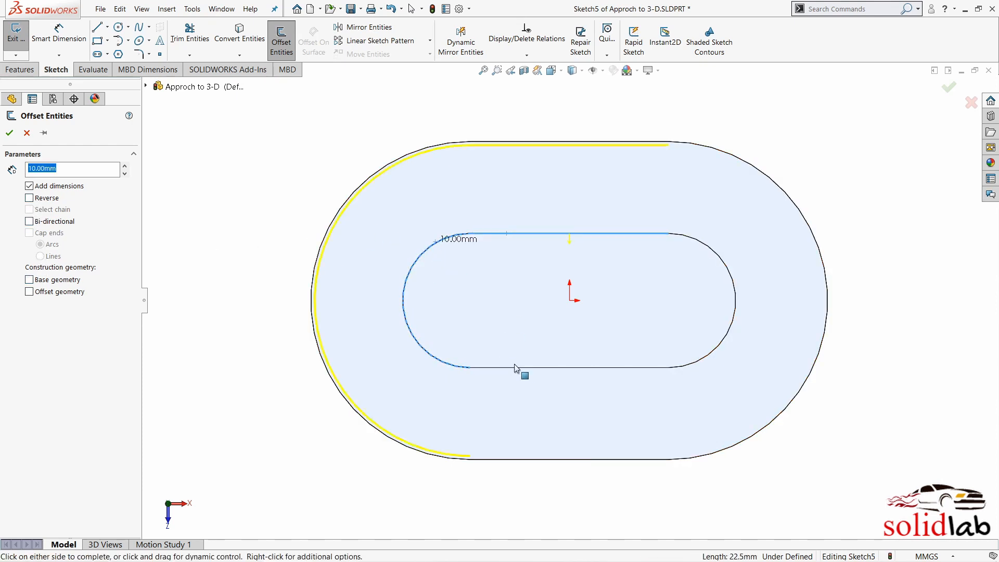
left_click(529, 368)
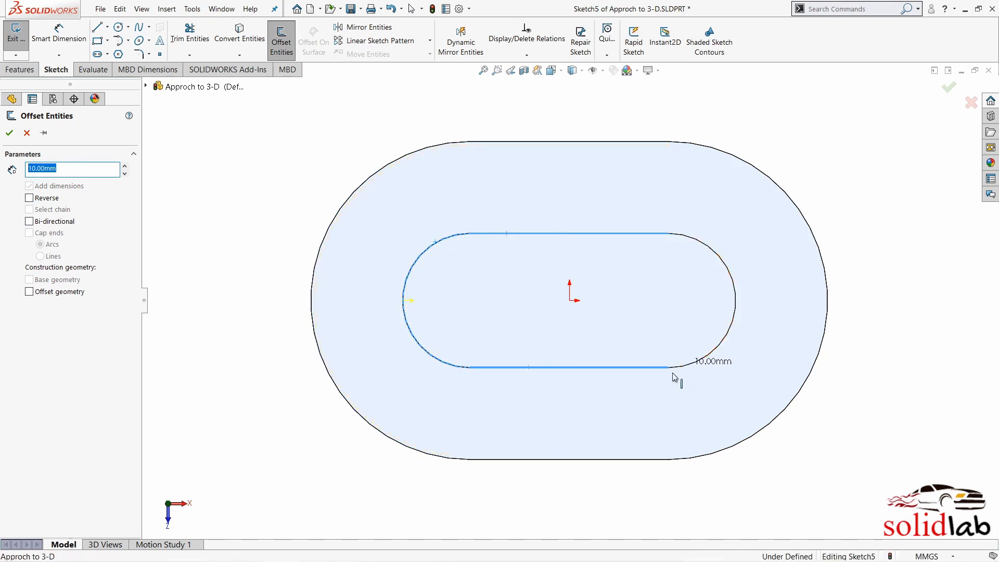
left_click(673, 374)
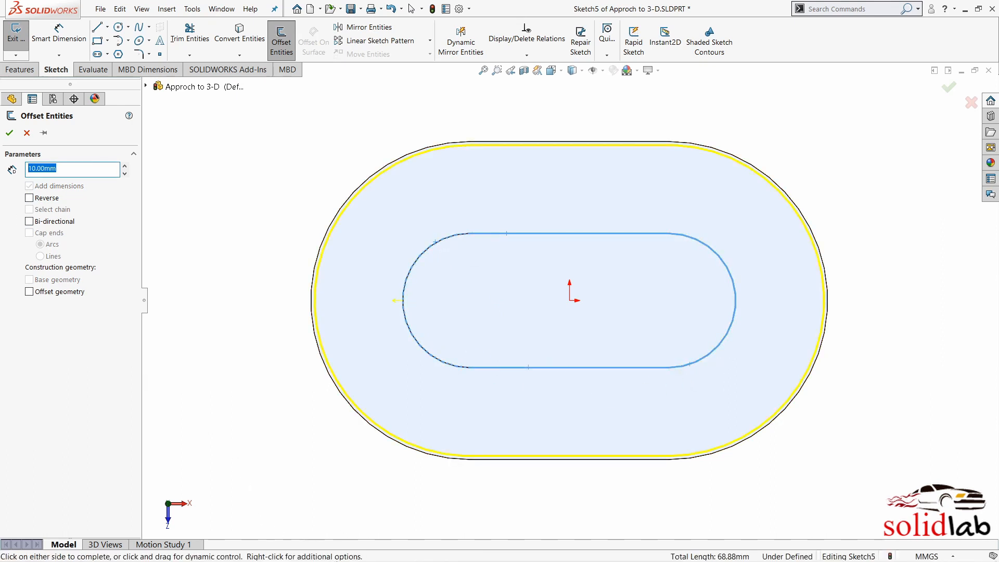
type("2.6")
key("Return")
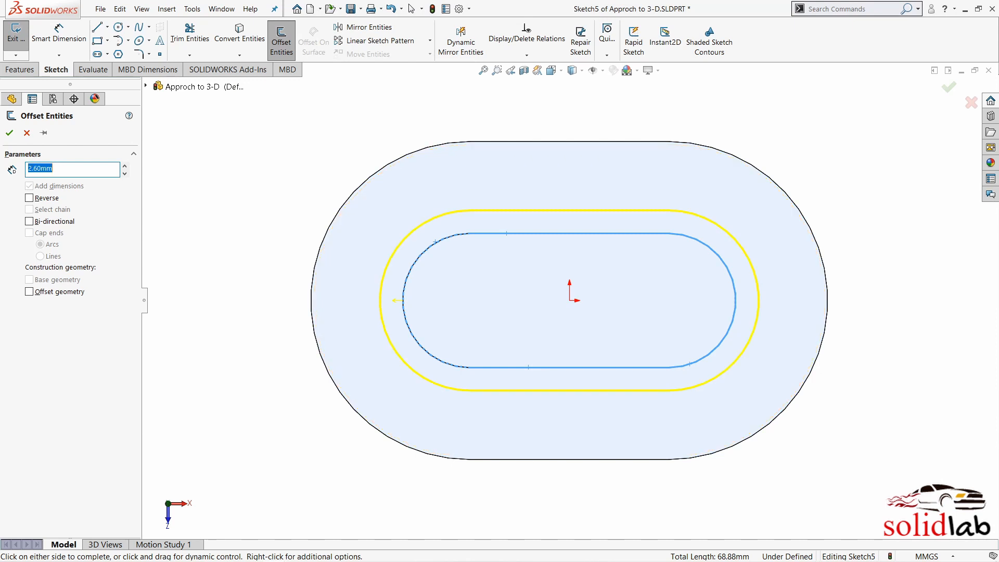
left_click(29, 198)
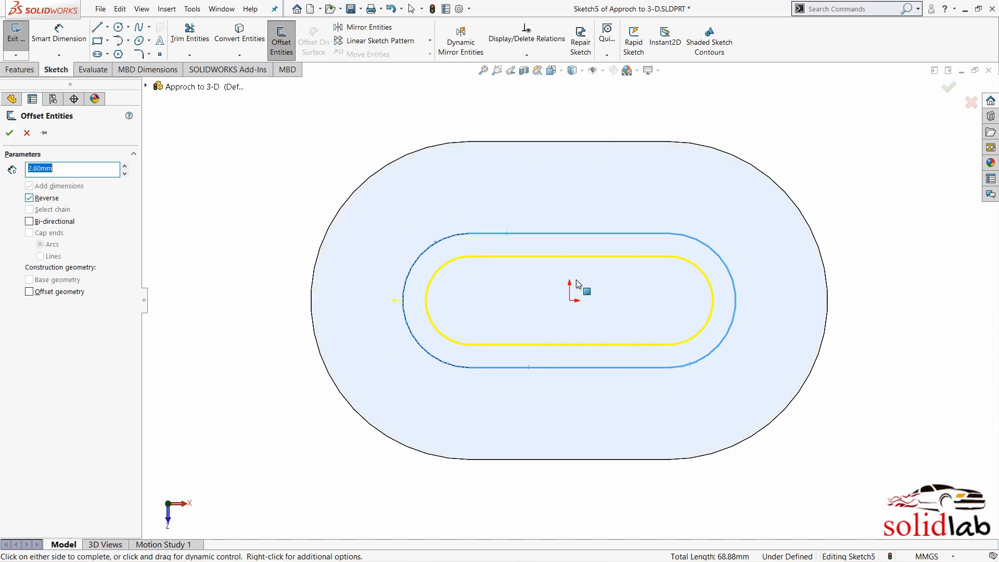
scroll(612, 287, "down", 2)
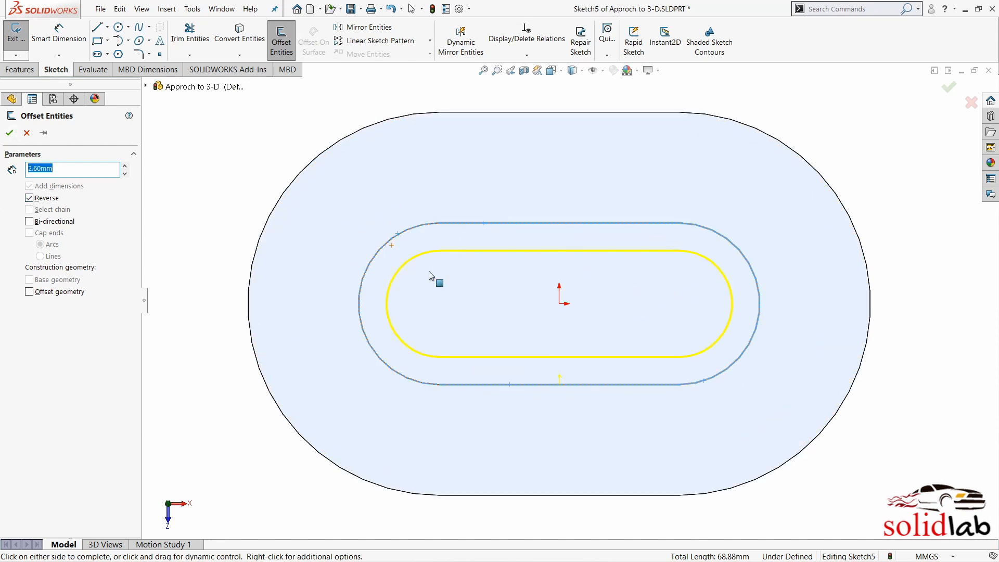
left_click(9, 133)
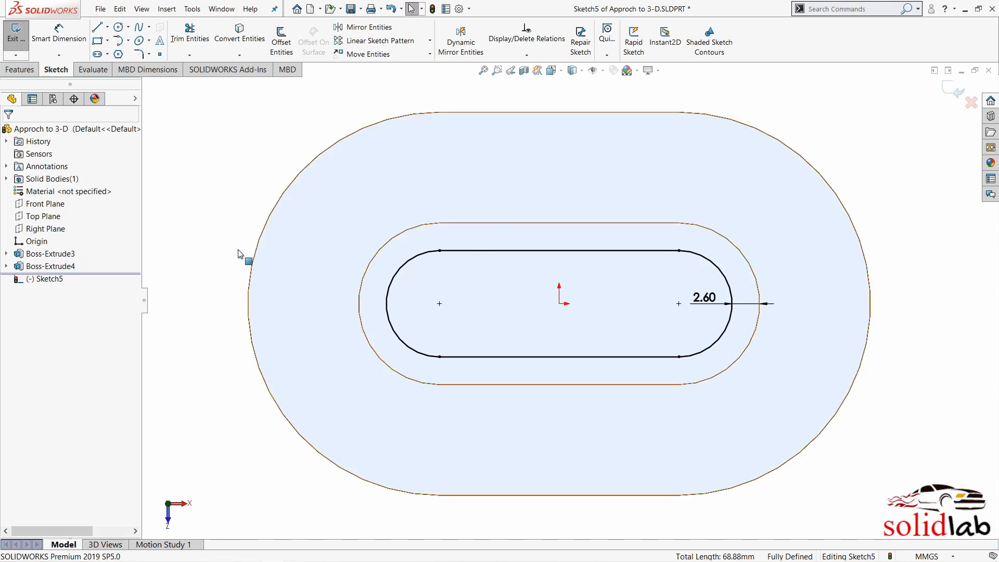
- Cut a blind pocket 5 mm deep into the boss from the inner offset profile
left_click(20, 69)
left_click(172, 45)
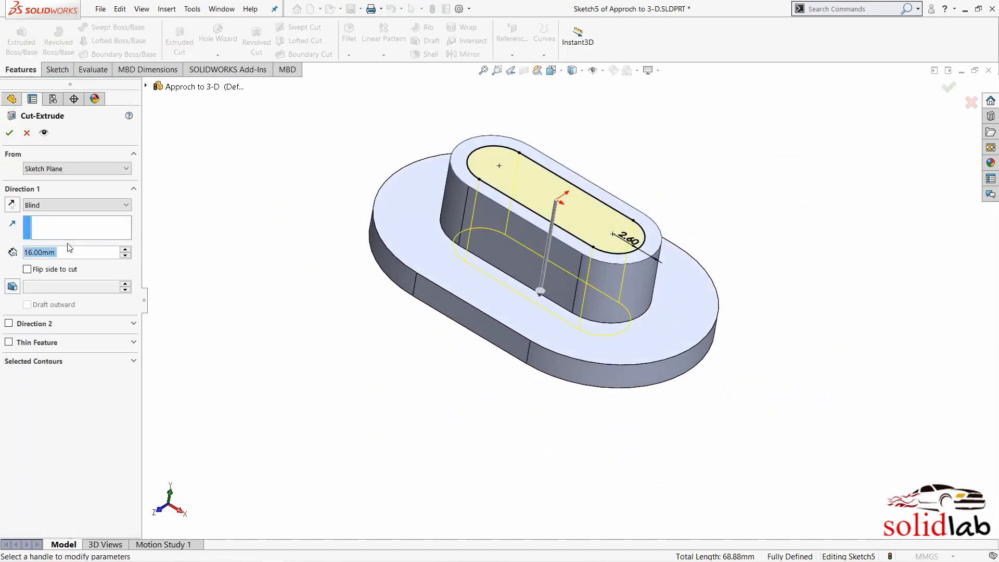
key("Return")
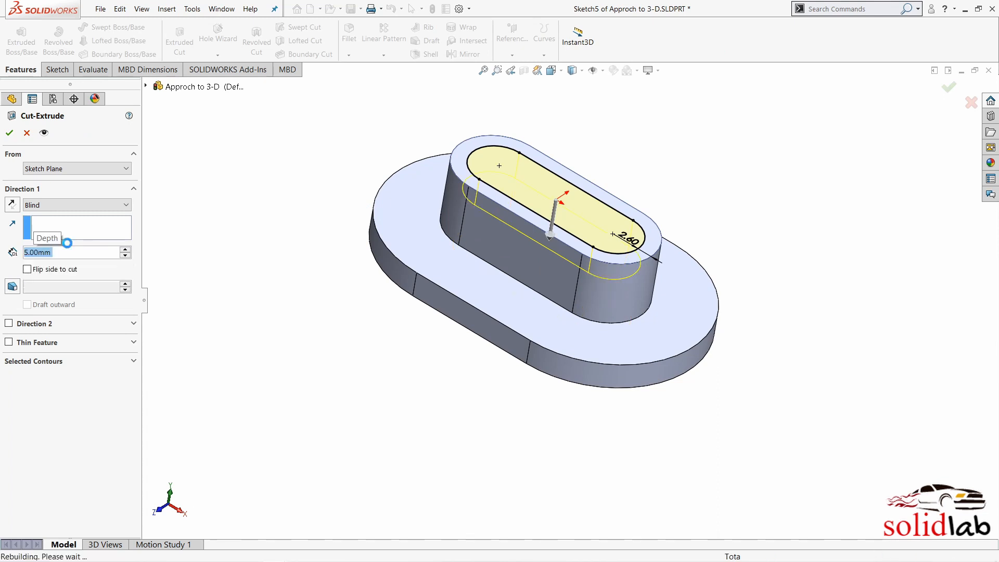
middle_click_drag(582, 266, 586, 237)
scroll(585, 237, "down", 3)
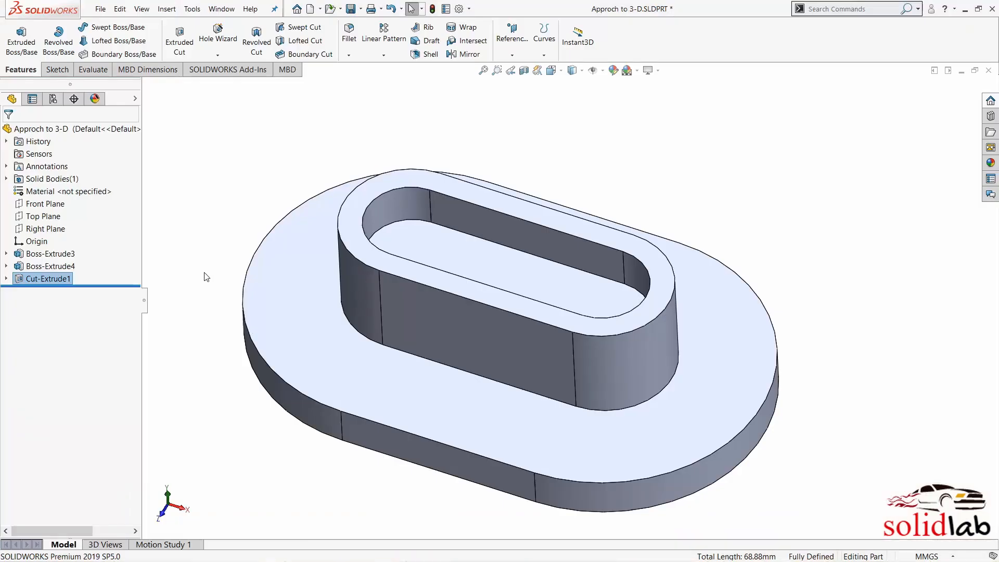
- Sketch two circles on the Top Plane, centred on the pocket's end arcs, with radii of about 2.9 mm and 2.1 mm
left_click(42, 216)
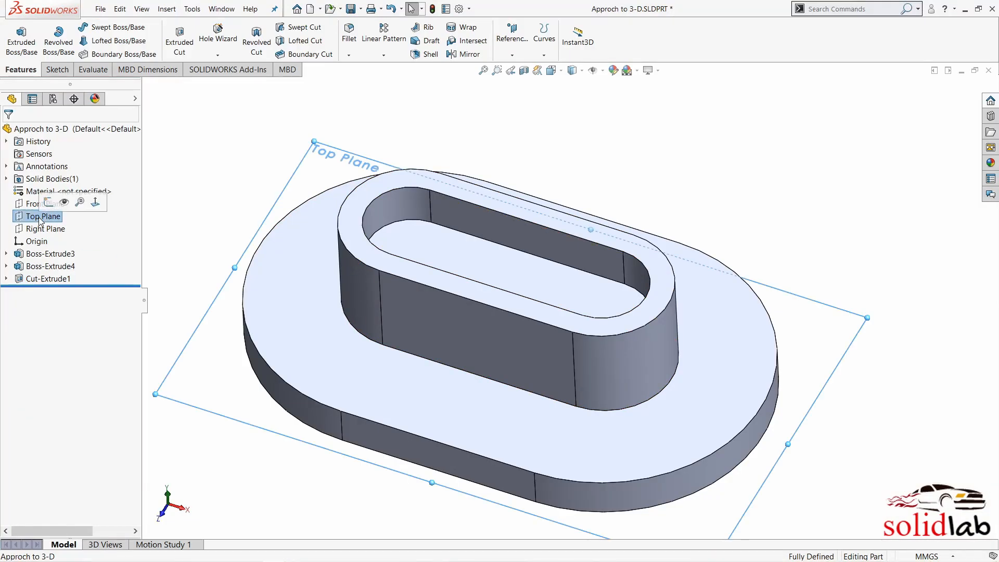
left_click(57, 203)
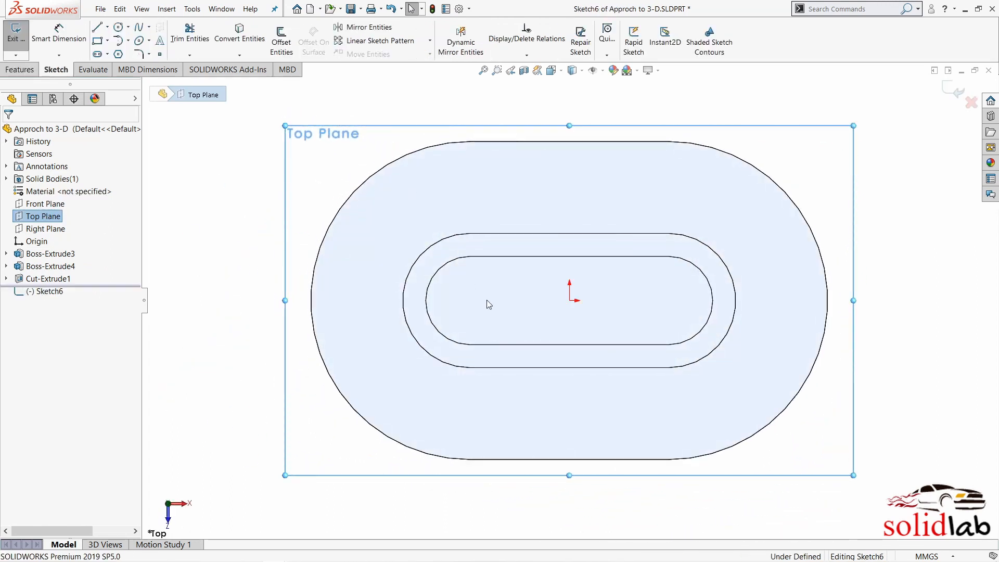
right_click_drag(488, 303, 406, 307)
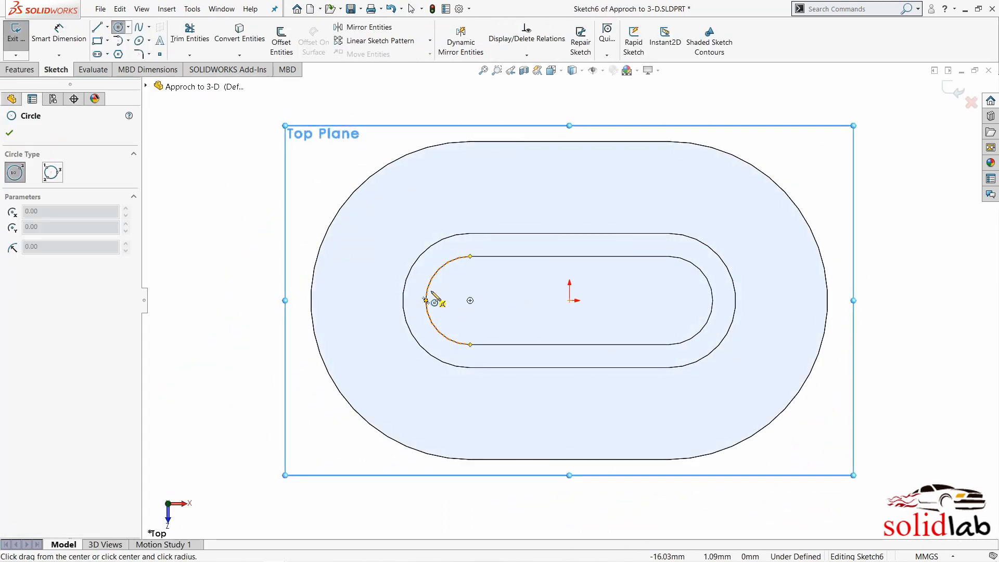
left_click(470, 300)
left_click(491, 313)
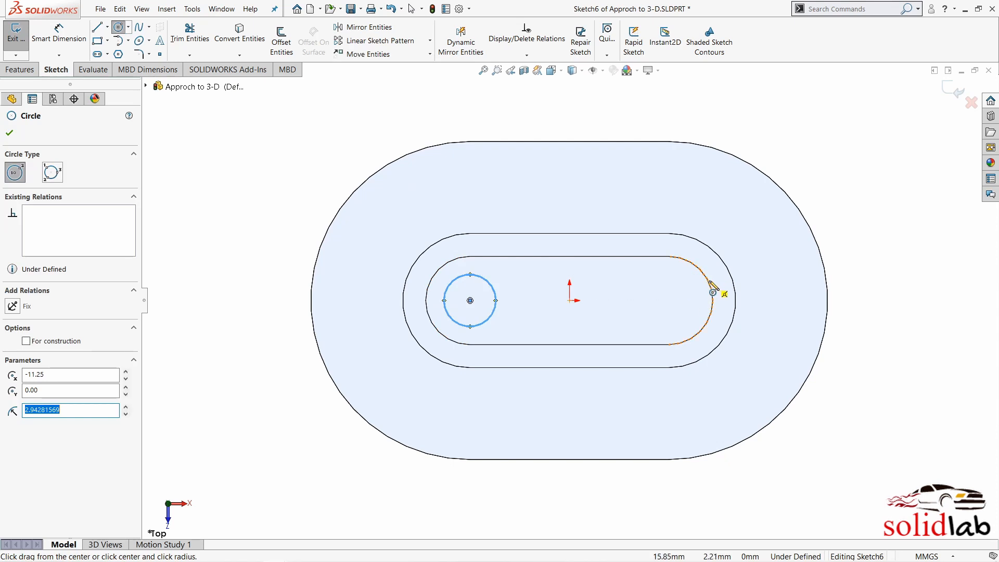
left_click(669, 300)
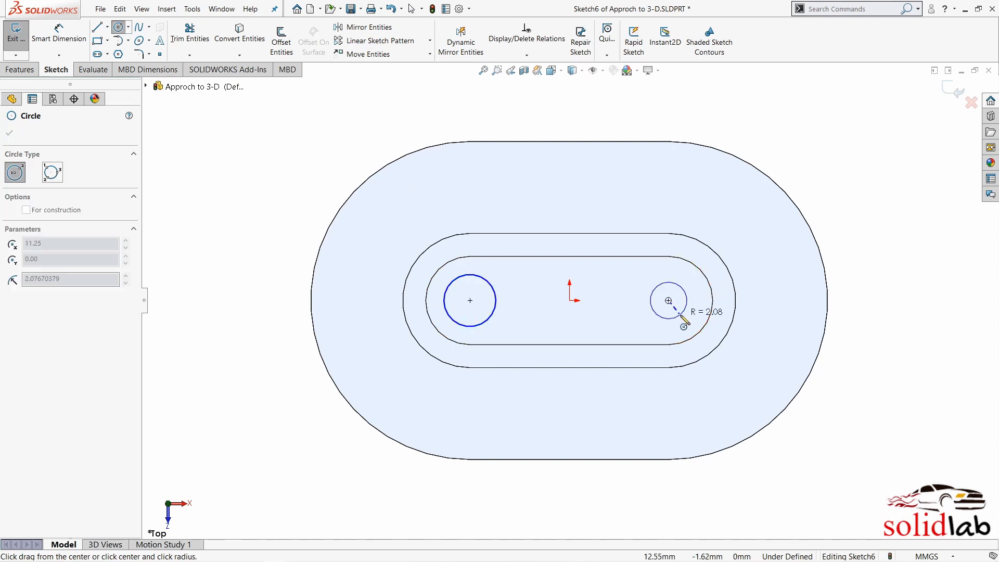
left_click(683, 314)
key("Escape")
- Dimension the smaller circle with a diameter of 5 mm
right_click_drag(571, 349, 573, 251)
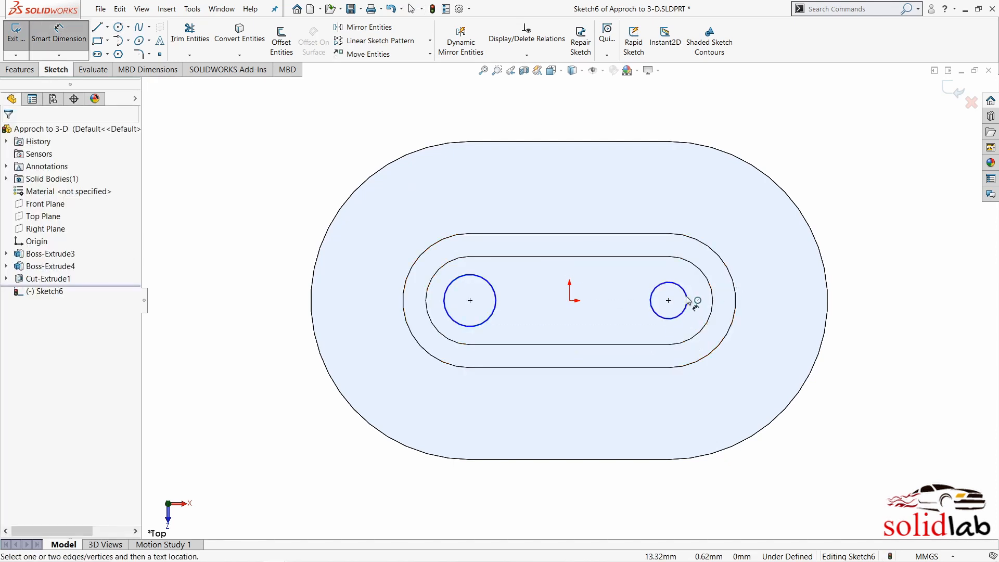
left_click(687, 301)
left_click(751, 237)
type("5340759mm")
key("Return")
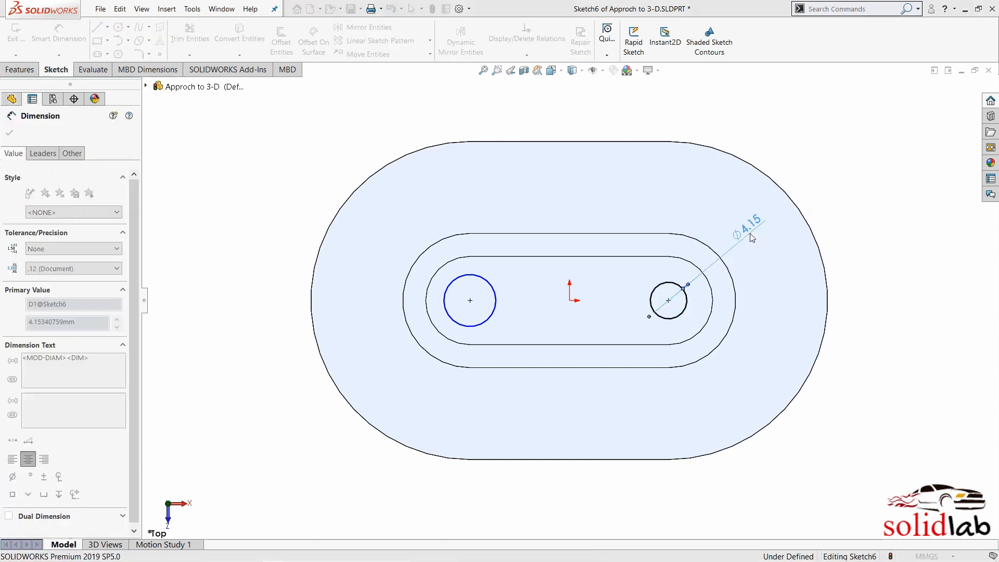
key("Escape")
- Add an Equal relation between the two circles
left_click(647, 299)
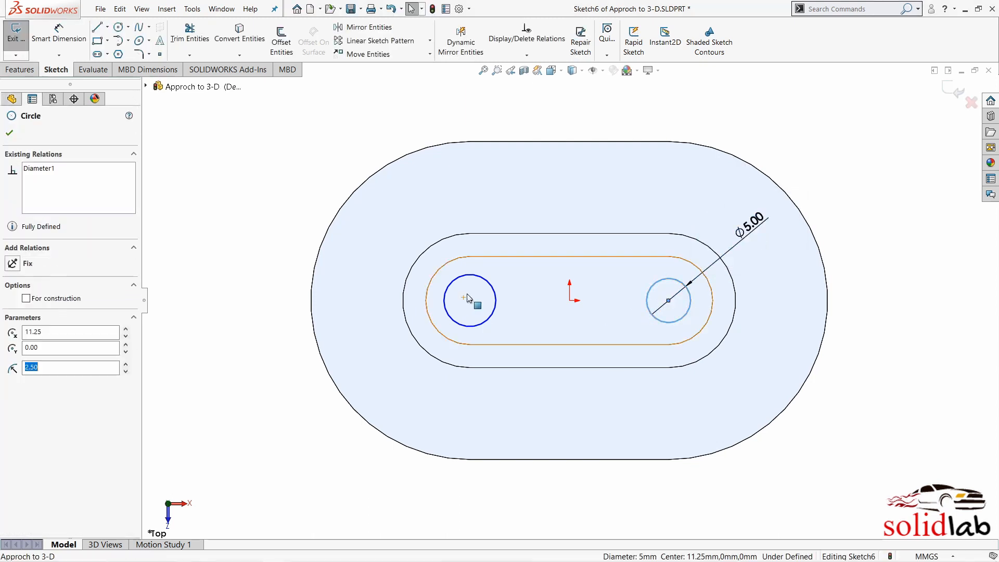
left_click(495, 297, "ctrl")
left_click(569, 246)
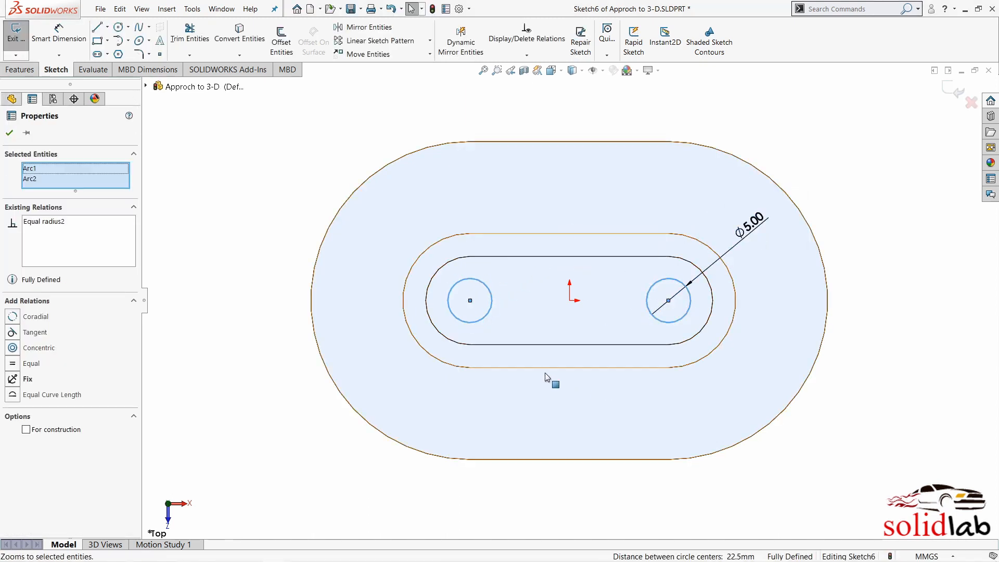
left_click(547, 379)
- Cut the two circles as blind holes 16 mm deep, with the direction reversed upward through the boss
left_click(19, 69)
left_click(179, 42)
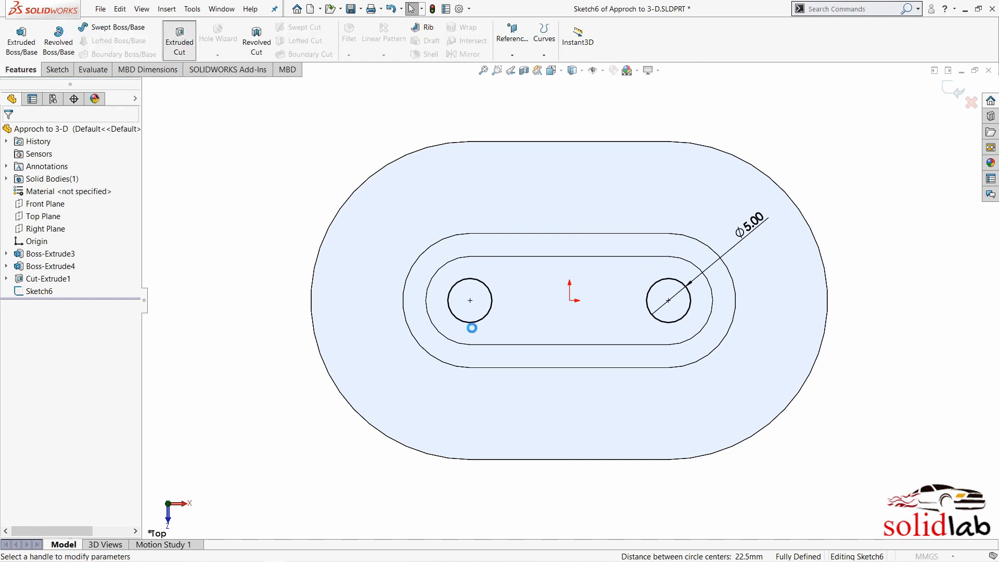
middle_click_drag(497, 191, 479, 145)
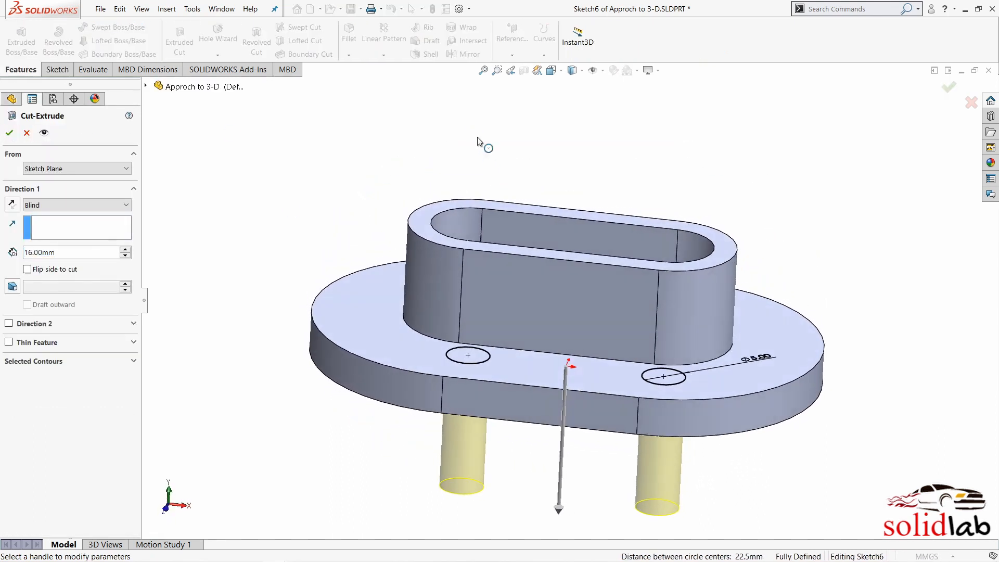
left_click(12, 204)
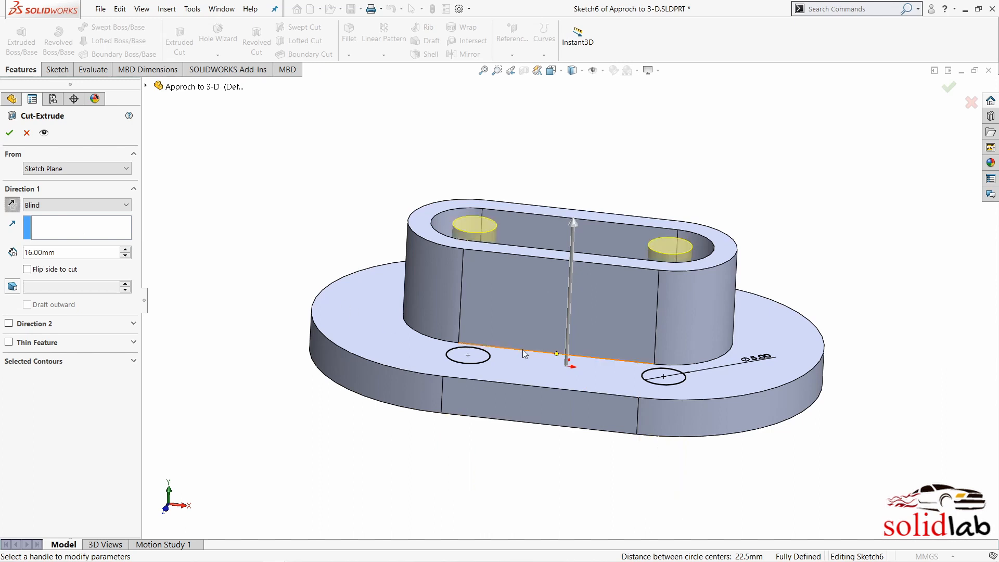
middle_click_drag(520, 344, 554, 321)
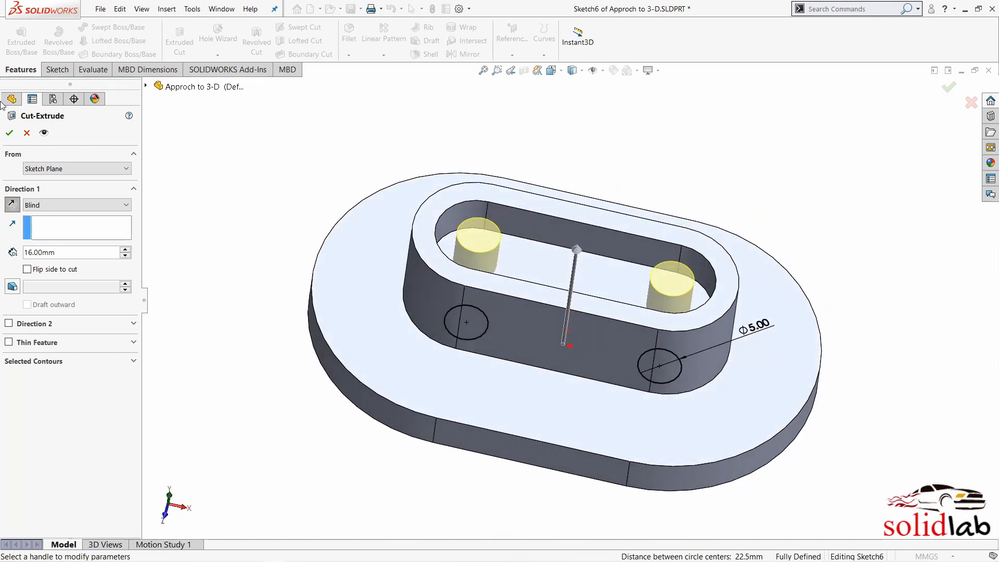
left_click(11, 133)
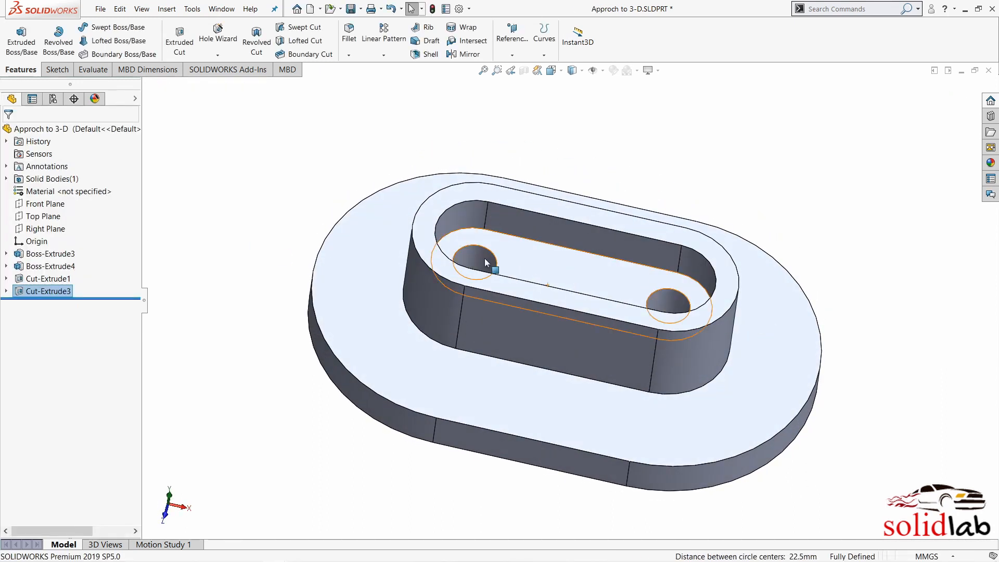
middle_click_drag(515, 270, 452, 320)
scroll(510, 242, "up", 5)
left_click(513, 242)
scroll(534, 265, "up", 2)
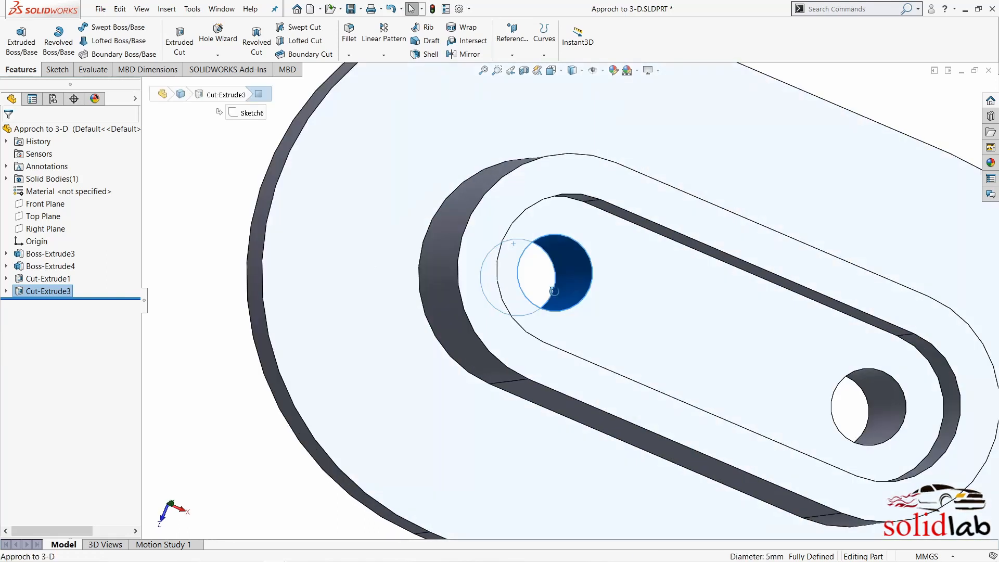
scroll(534, 265, "down", 3)
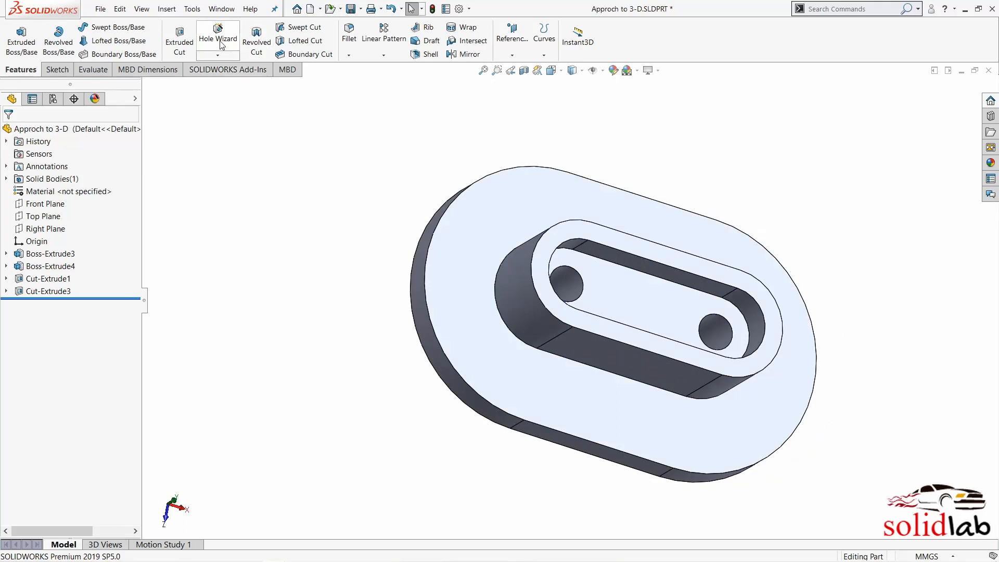
- Start a Hole Wizard legacy hole of type Counterbored with a 3.4 mm diameter and 10 mm depth
left_click(220, 42)
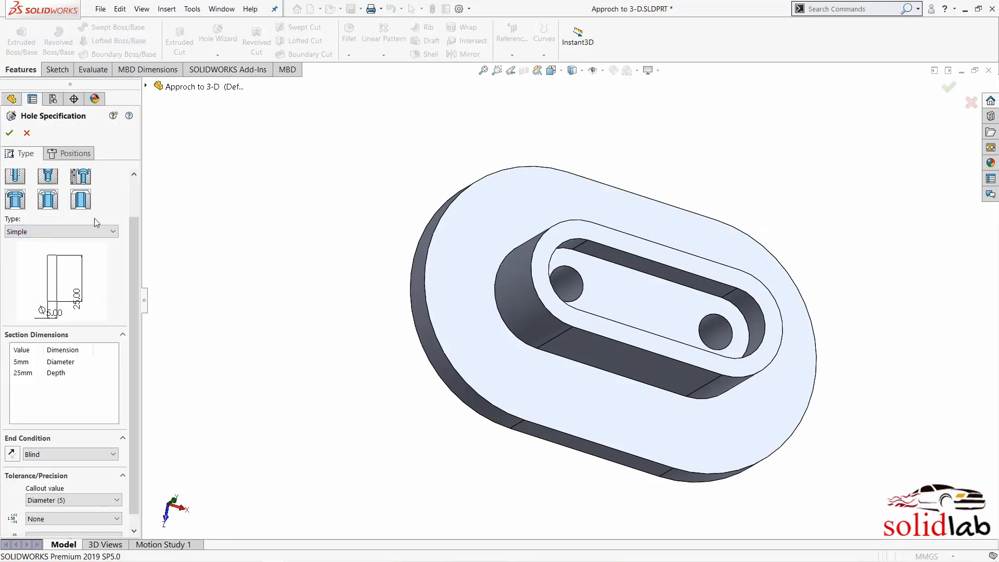
left_click(71, 233)
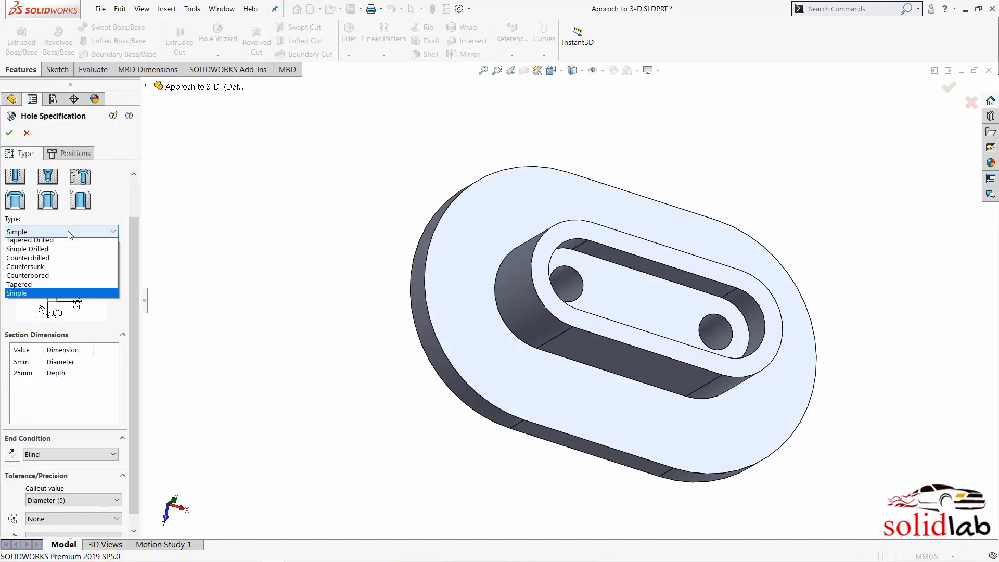
left_click(73, 305)
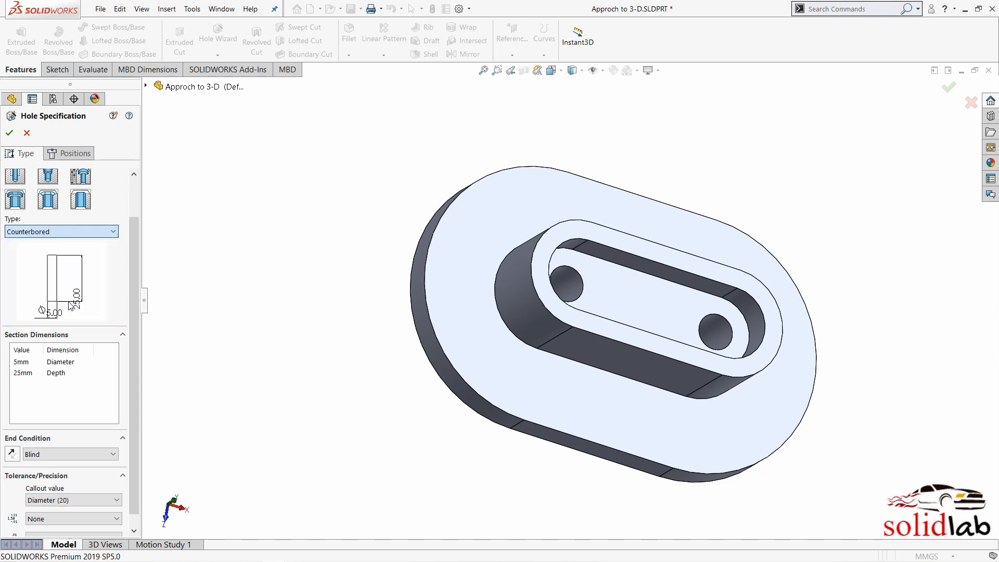
double_click(25, 362)
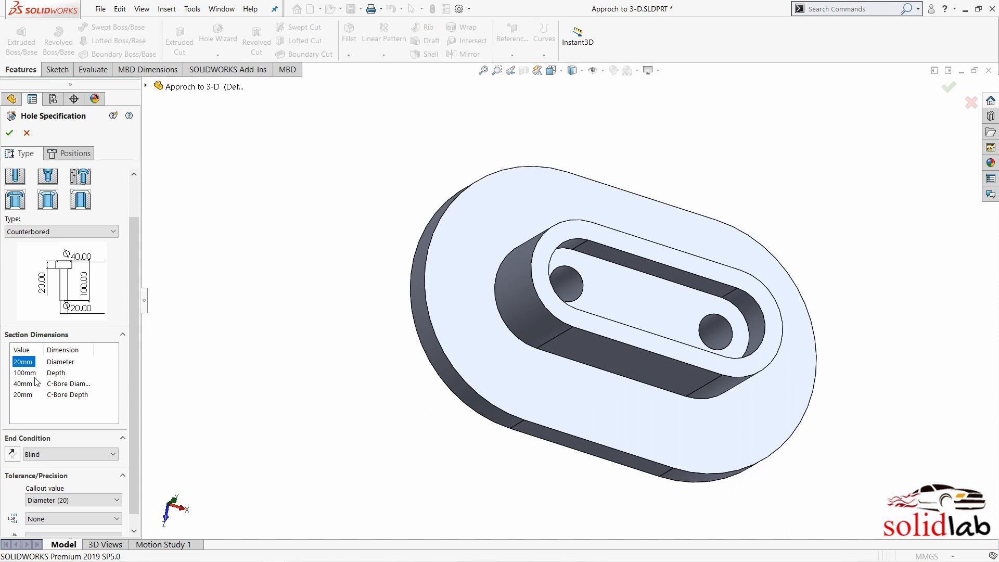
left_click(24, 363)
type("3.4")
double_click(27, 373)
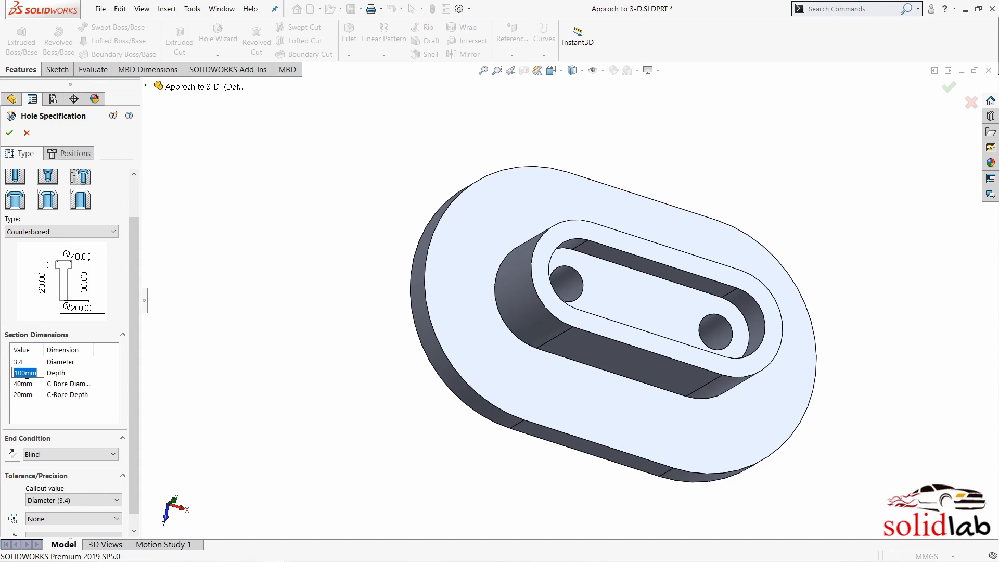
type("10")
left_click(47, 405)
- Set the counterbore to 7 mm diameter and 1 mm depth, and go on to the hole position definition
double_click(24, 385)
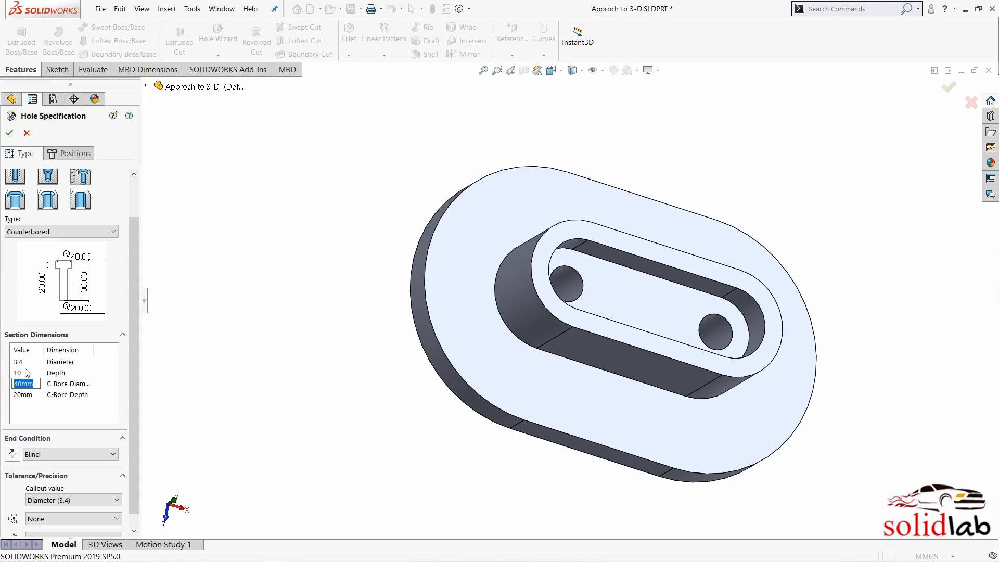
type("7")
double_click(30, 396)
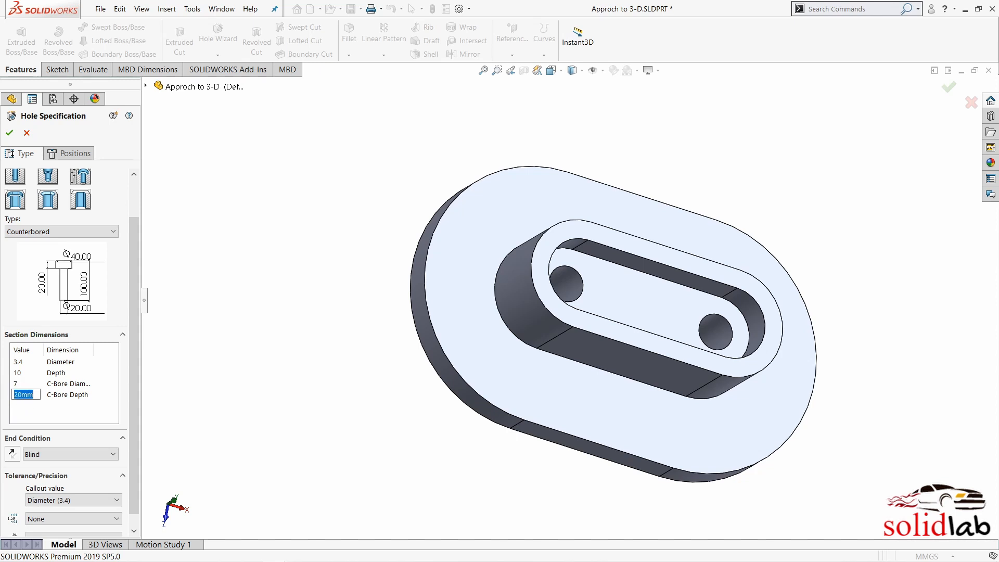
type("1")
key("Return")
left_click(70, 153)
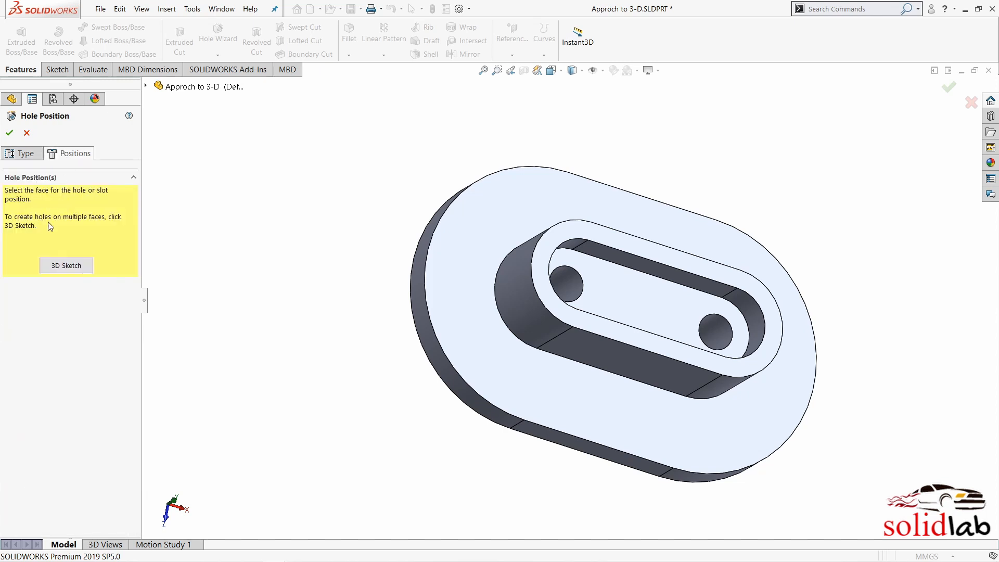
- Place the first hole point on the base plate's upper face, beside the boss near the plate's right rounded end
left_click(485, 333)
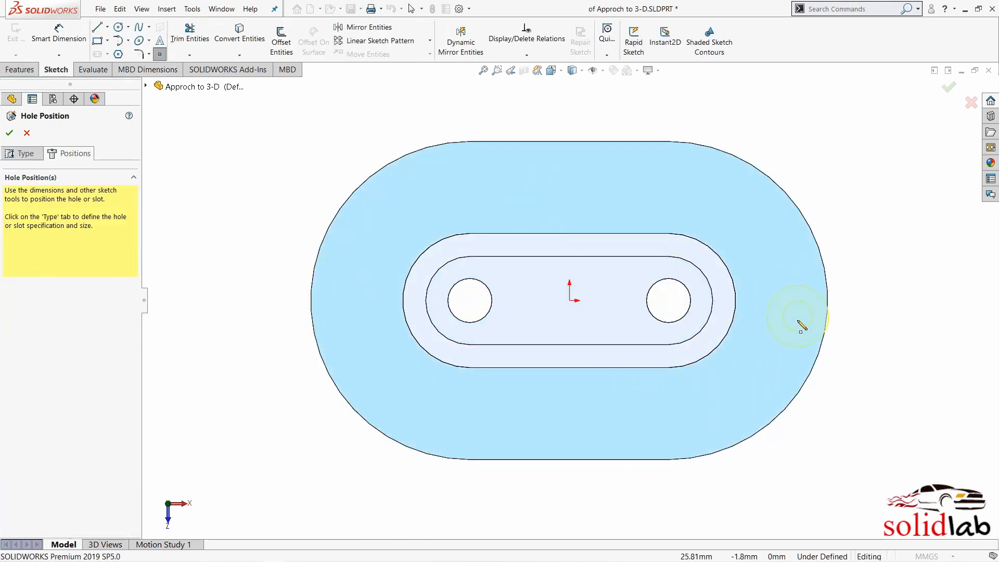
left_click(782, 301)
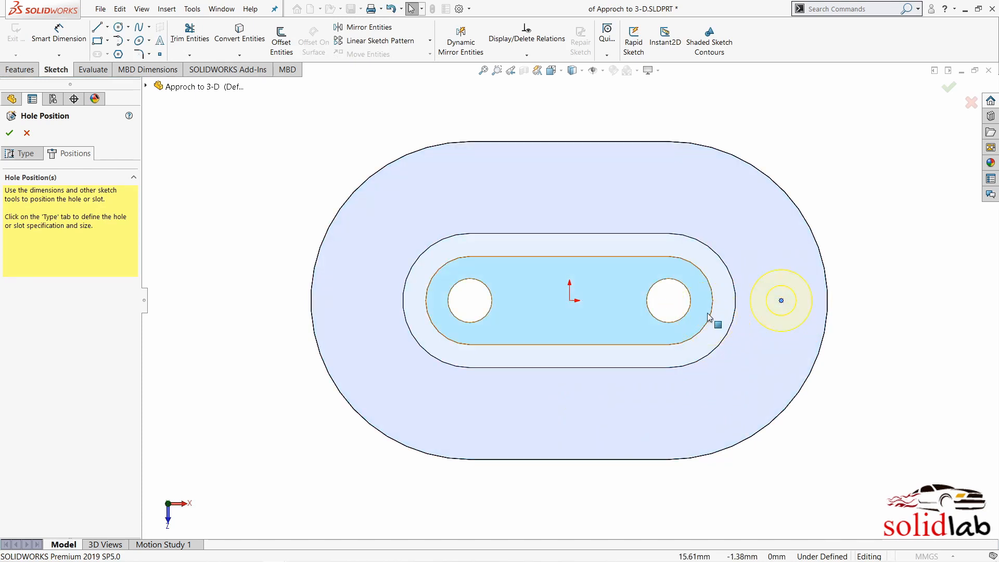
key("Escape")
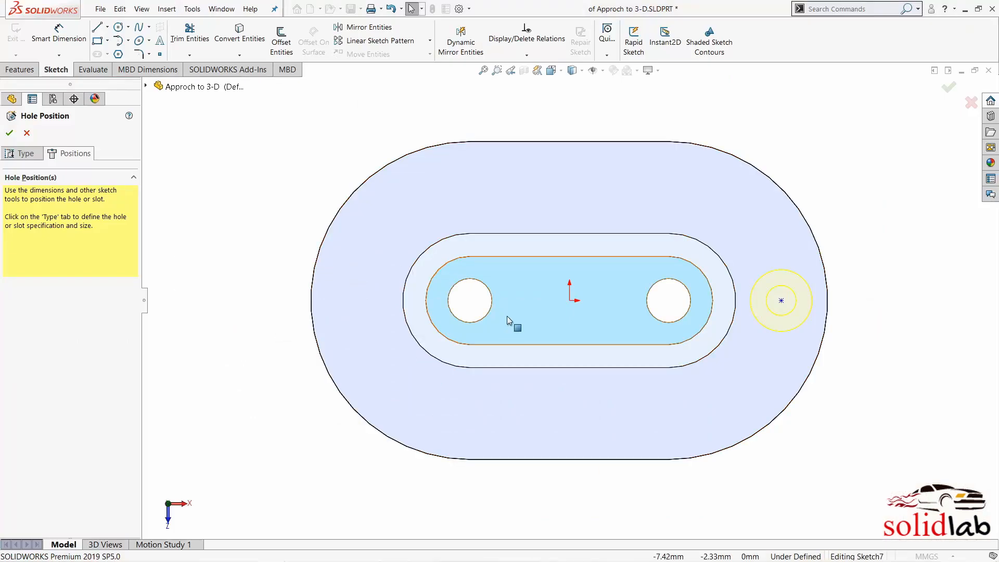
- Offset the base plate's full outer edge loop 5 mm inward with Offset Entities, using the reversed direction
key("o")
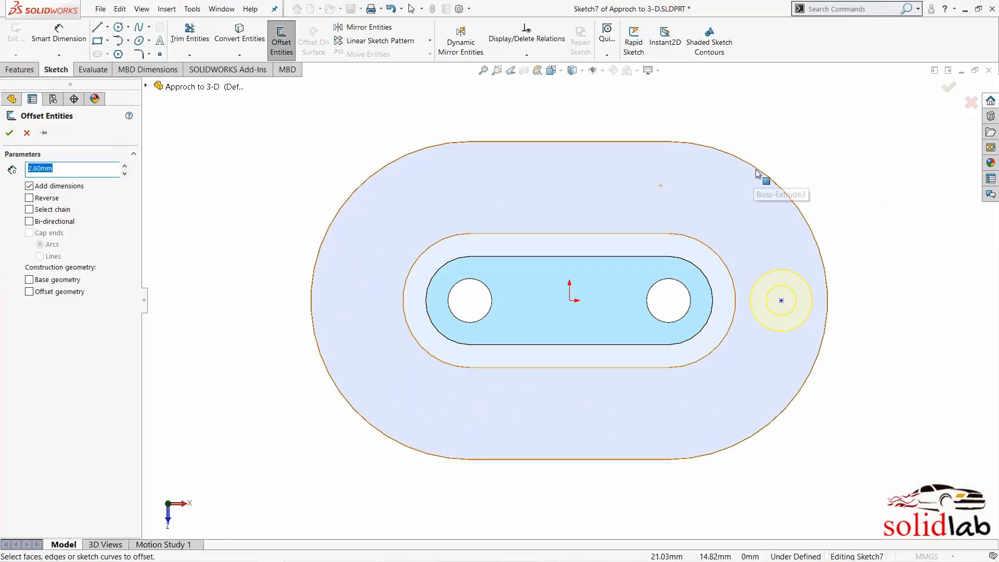
left_click(756, 172)
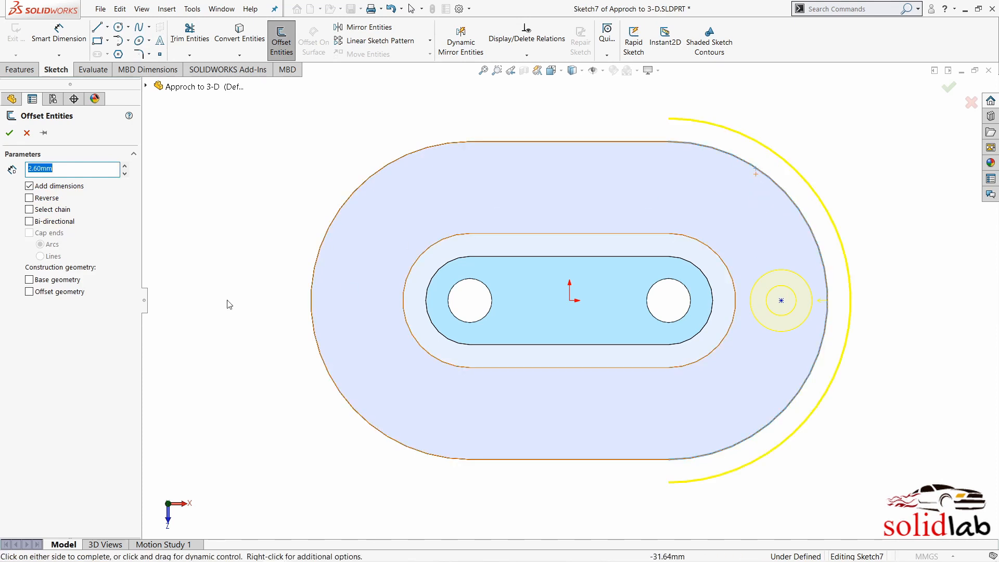
left_click(576, 144)
left_click(430, 150)
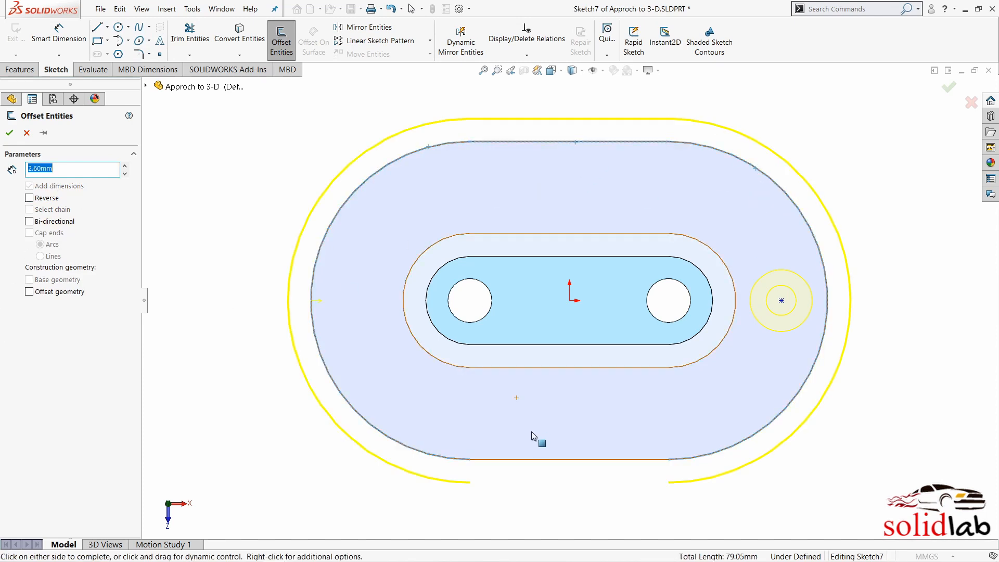
left_click(539, 460)
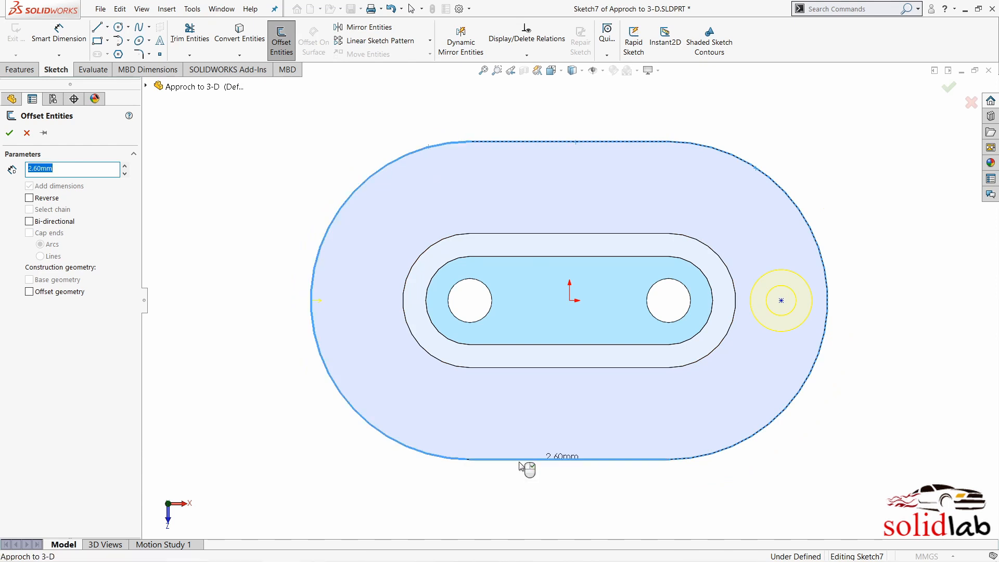
left_click(29, 197)
type("5")
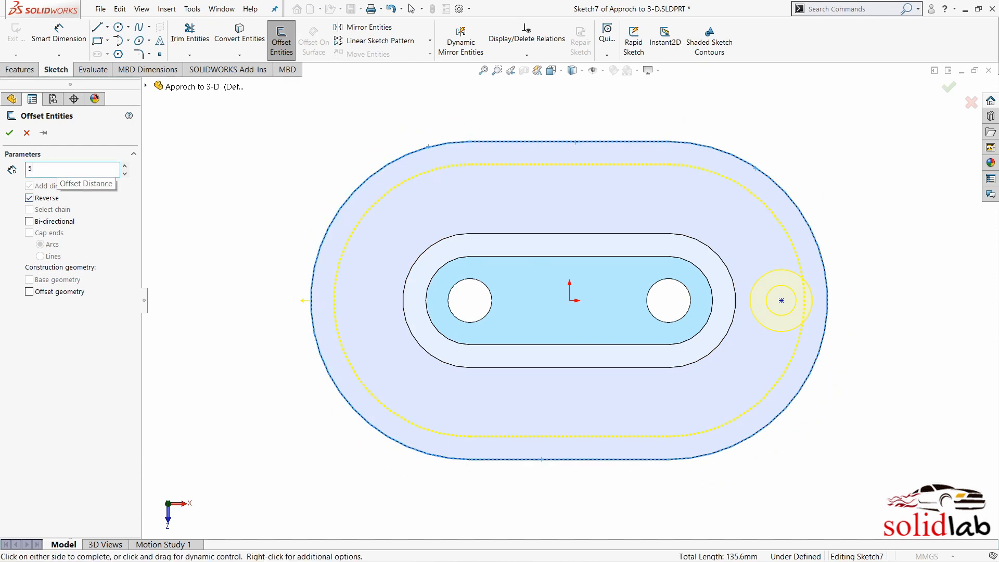
key("Return")
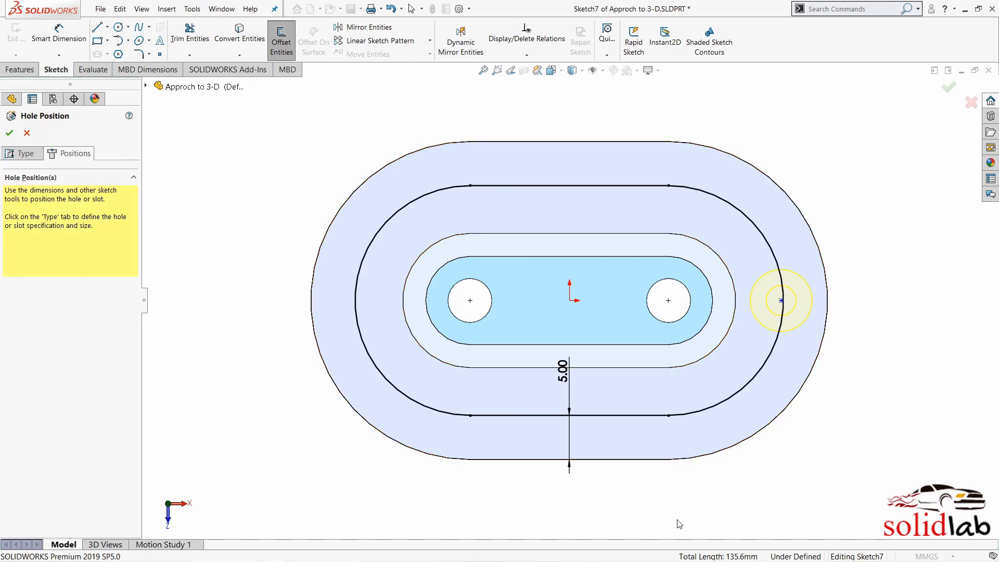
- Select the whole chain of offset lines and arcs and convert it to construction geometry
right_click(633, 416)
left_click(625, 416)
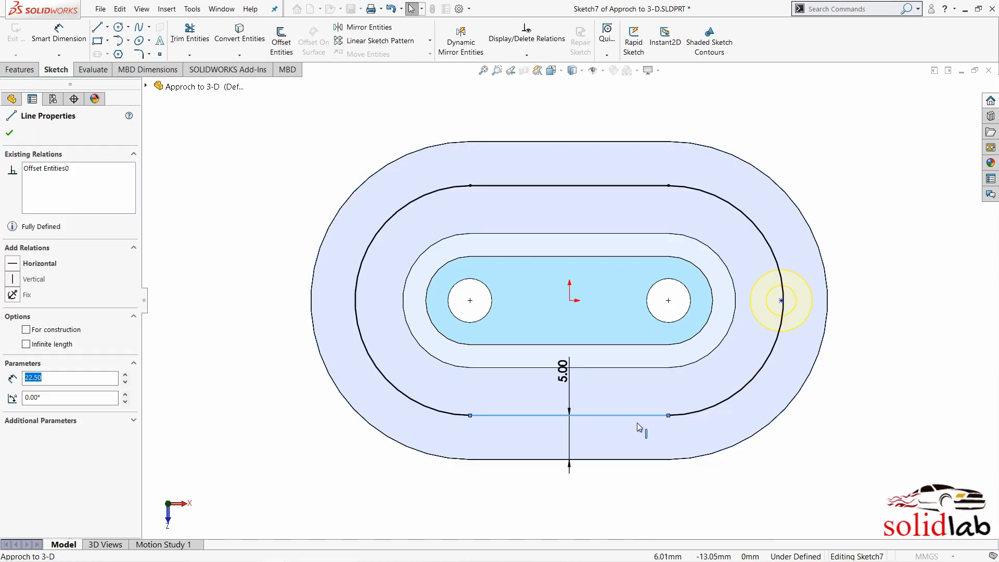
right_click(637, 419)
left_click(671, 367)
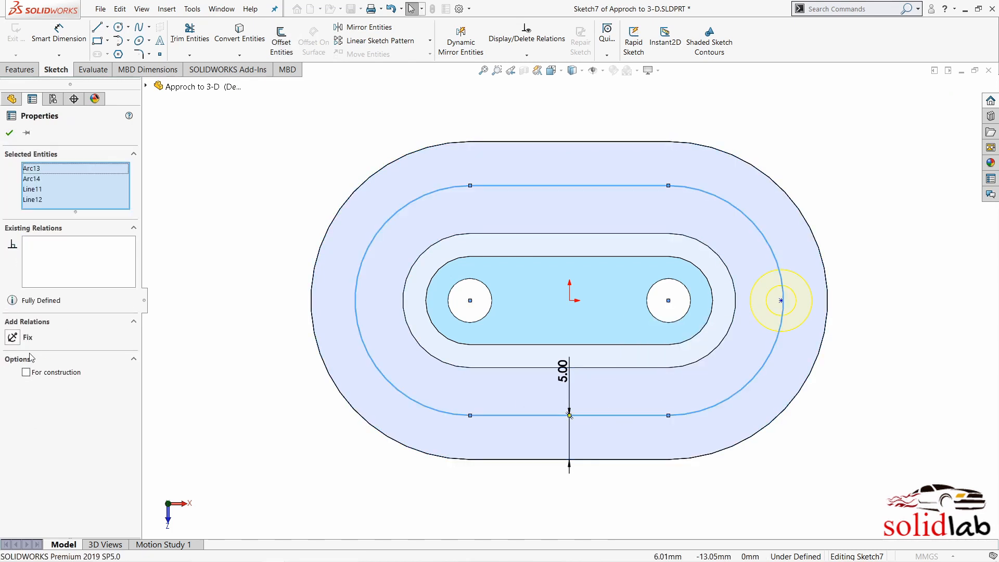
left_click(26, 373)
left_click(337, 476)
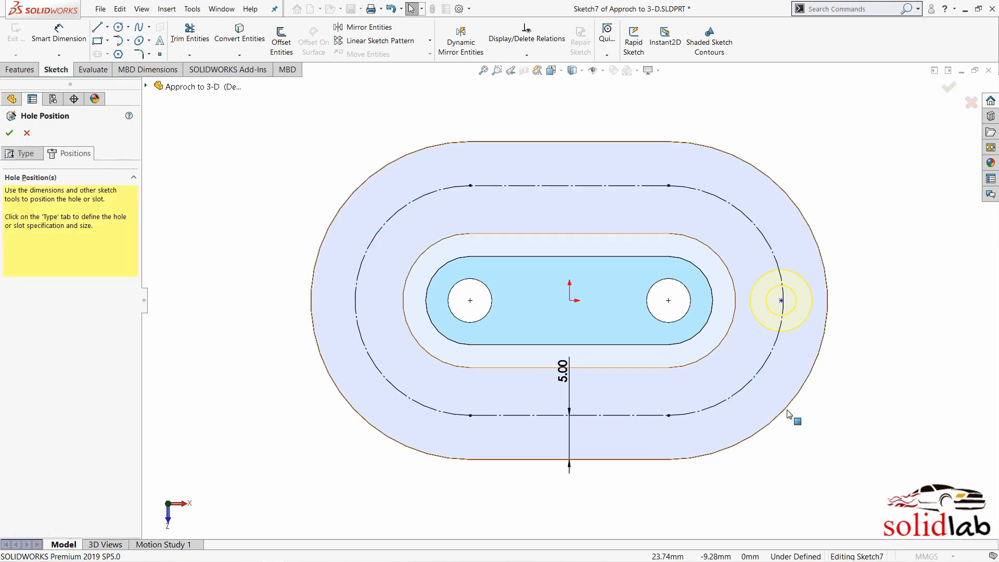
- Snap the hole point onto the right construction arc's midpoint, and place five more holes at the left arc's midpoint and the four line endpoints
left_click(782, 302)
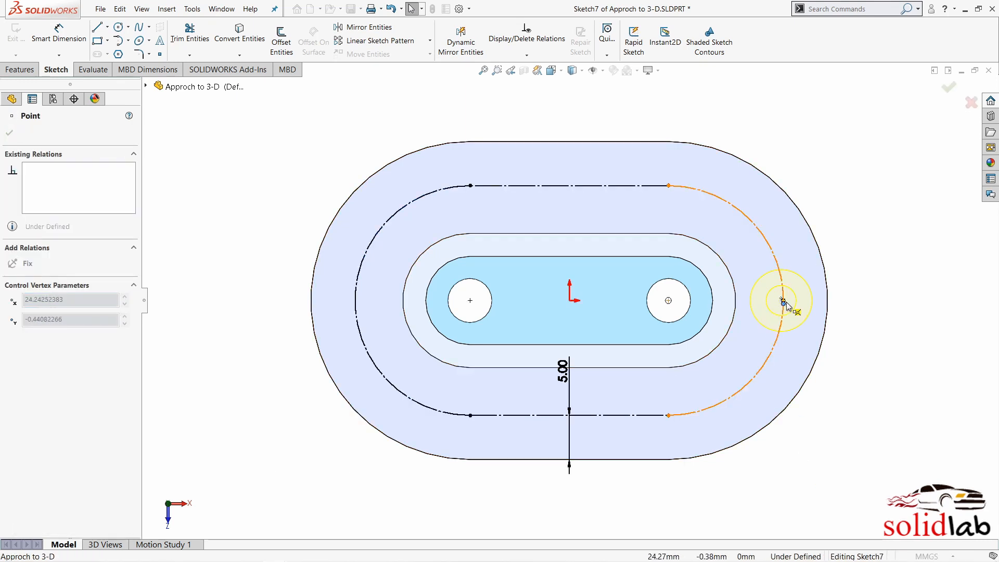
left_click(825, 415)
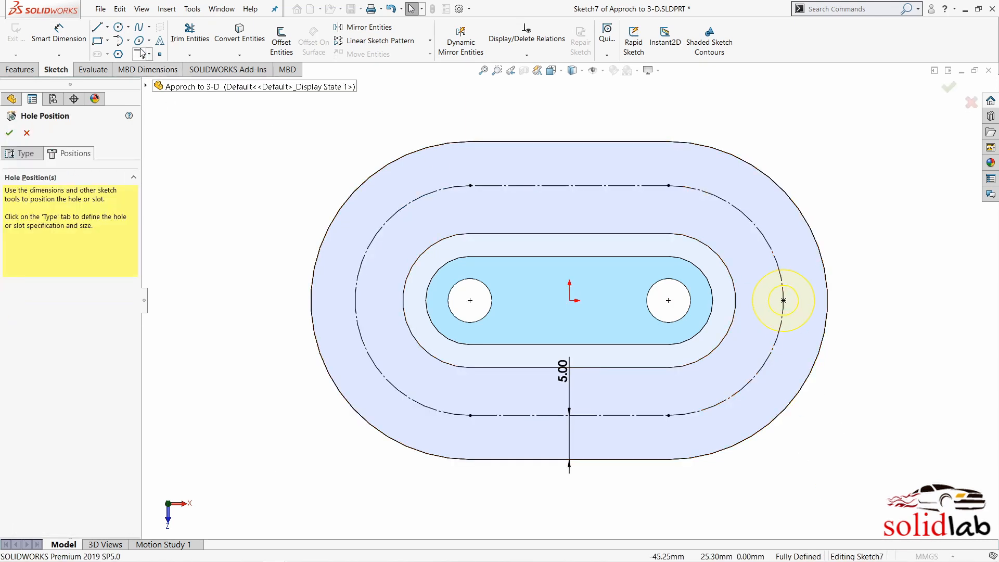
left_click(159, 54)
left_click(356, 300)
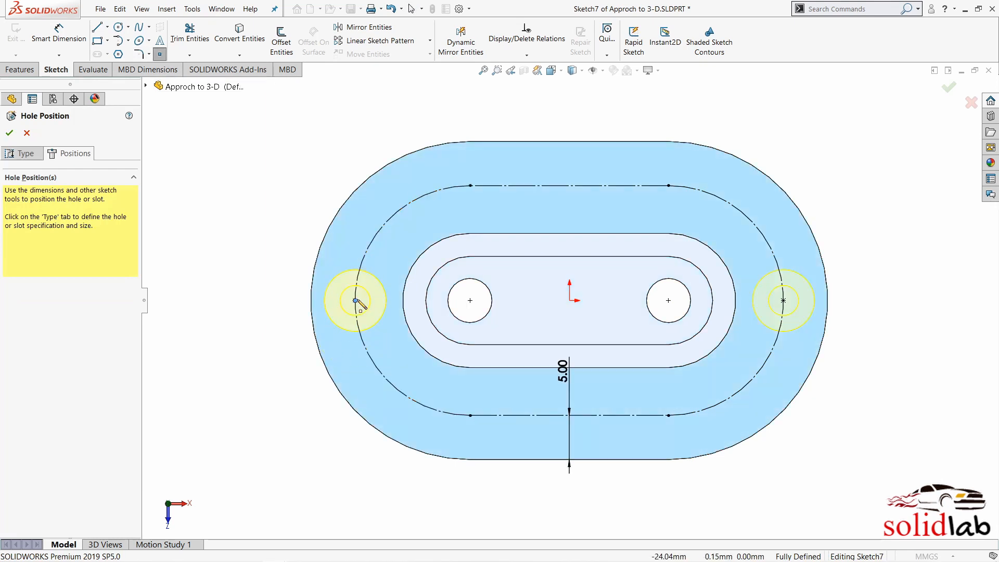
left_click(470, 186)
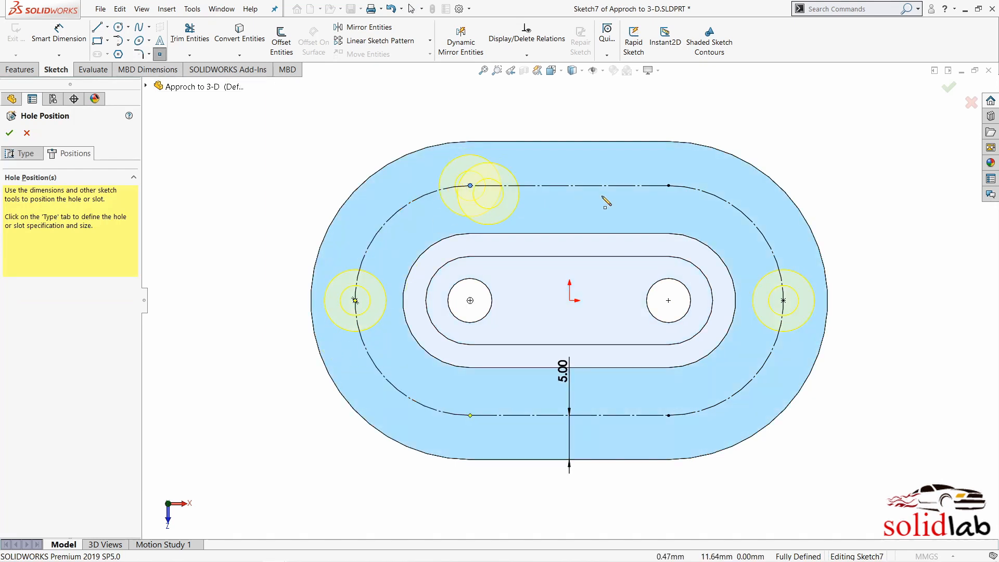
left_click(669, 186)
left_click(669, 415)
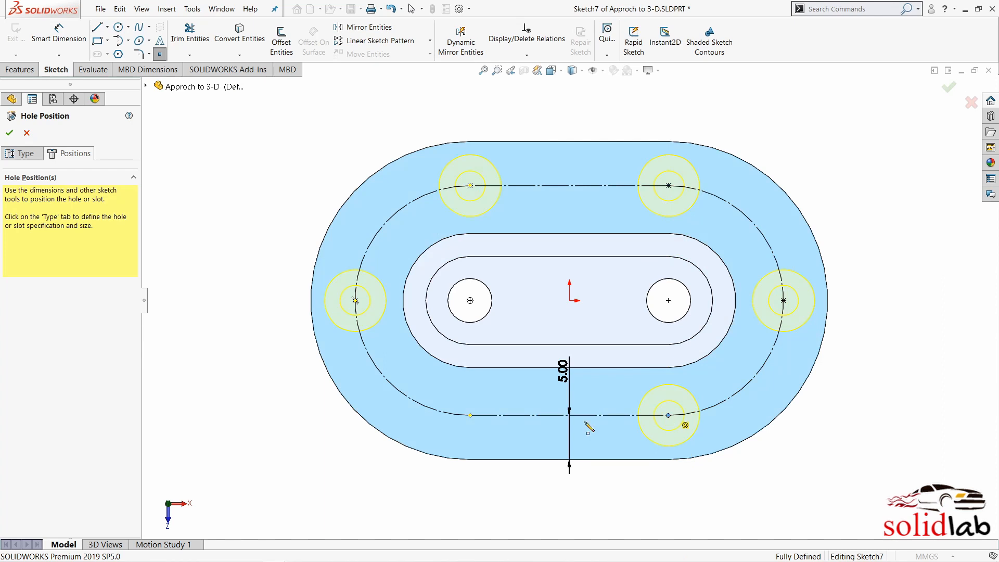
left_click(471, 415)
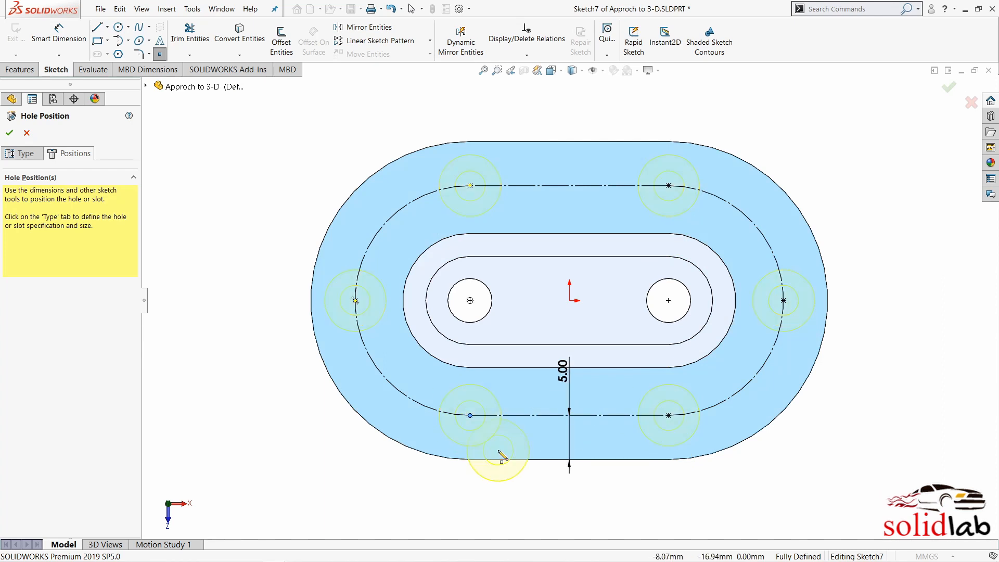
left_click(21, 70)
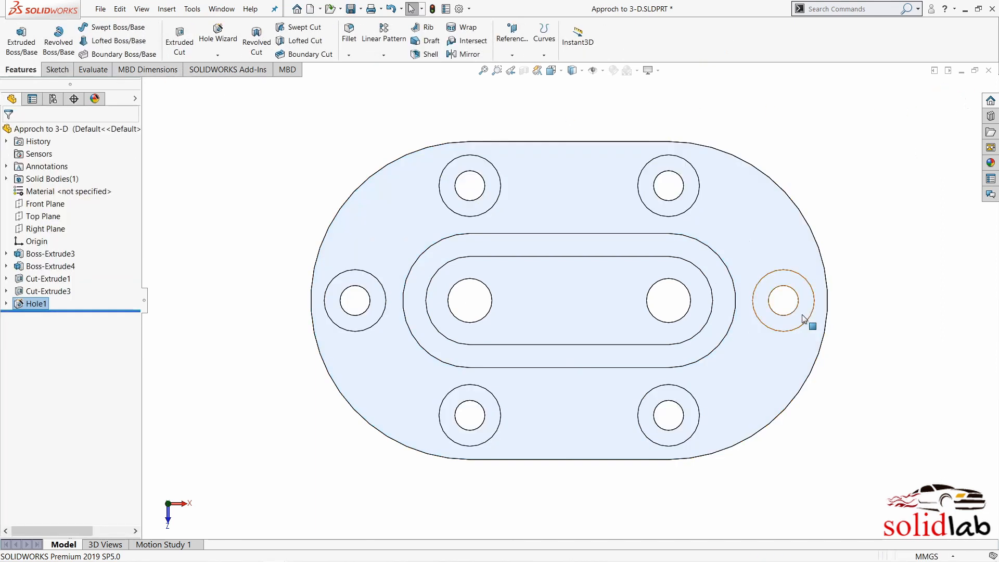
middle_click_drag(598, 335, 598, 232)
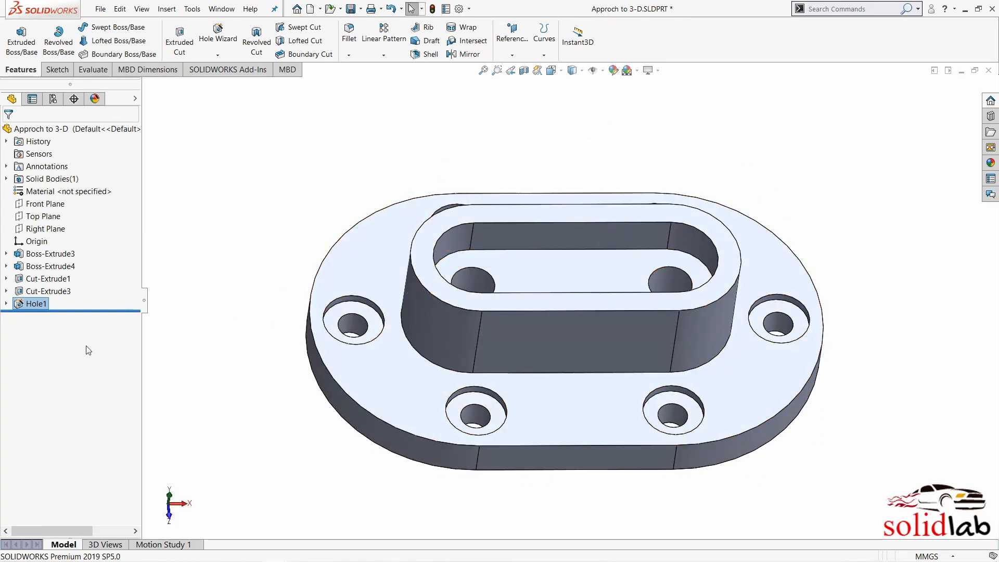